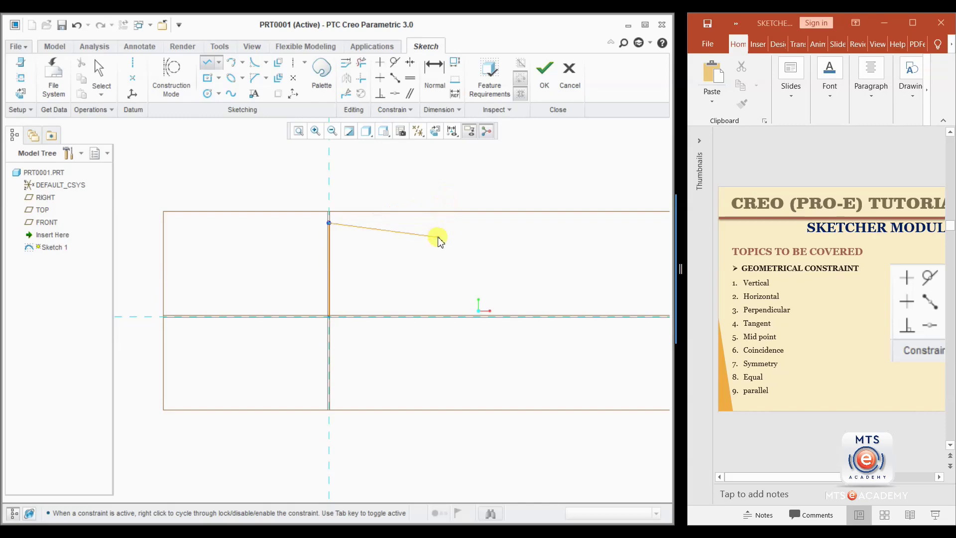
# - Finish the slightly slanted line from the upper end of the vertical line and constrain it horizontal
pyautogui.click(438, 234)
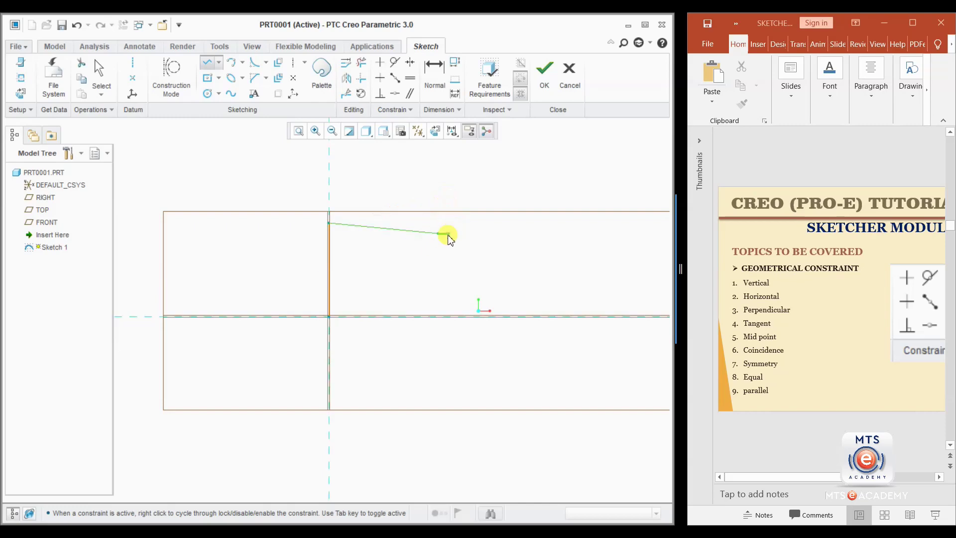
pyautogui.middleClick(444, 235)
pyautogui.click(415, 273)
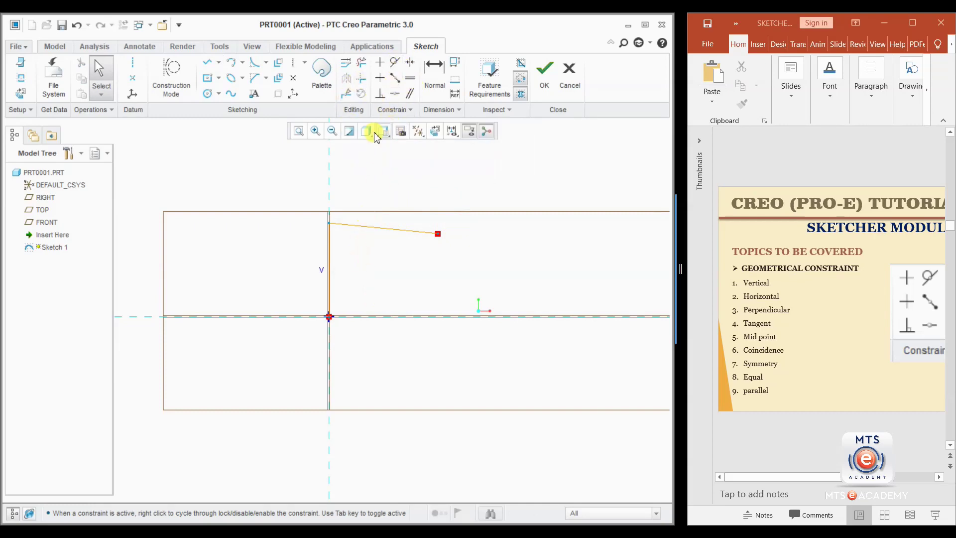
pyautogui.click(380, 79)
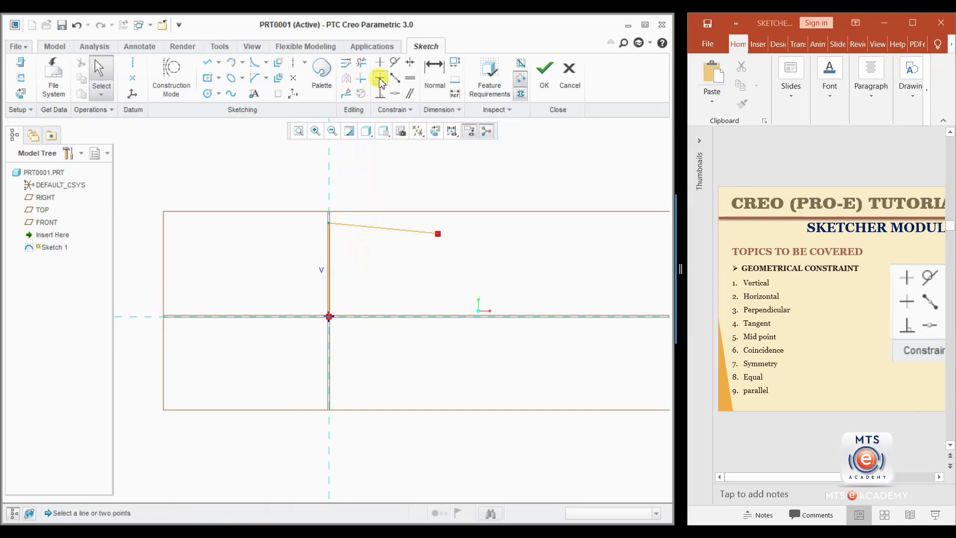
pyautogui.click(379, 229)
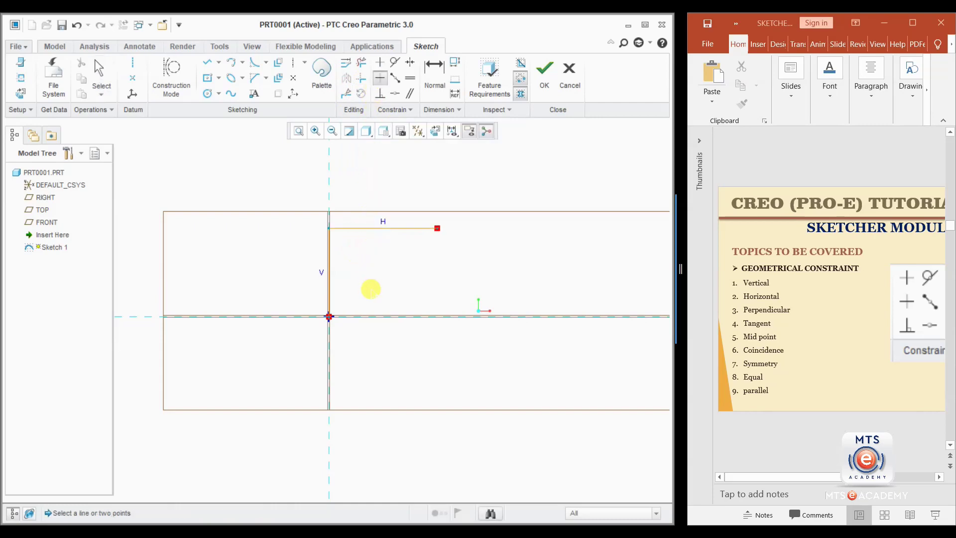
pyautogui.middleClick(404, 272)
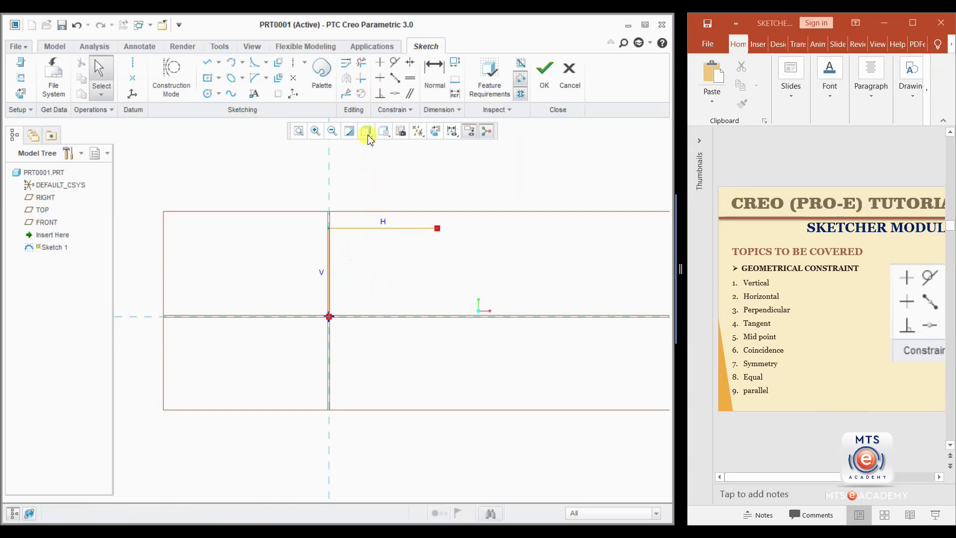
# - Sketch a slanted line from the horizontal line's free end down past the horizontal reference and constrain it vertical
pyautogui.click(207, 62)
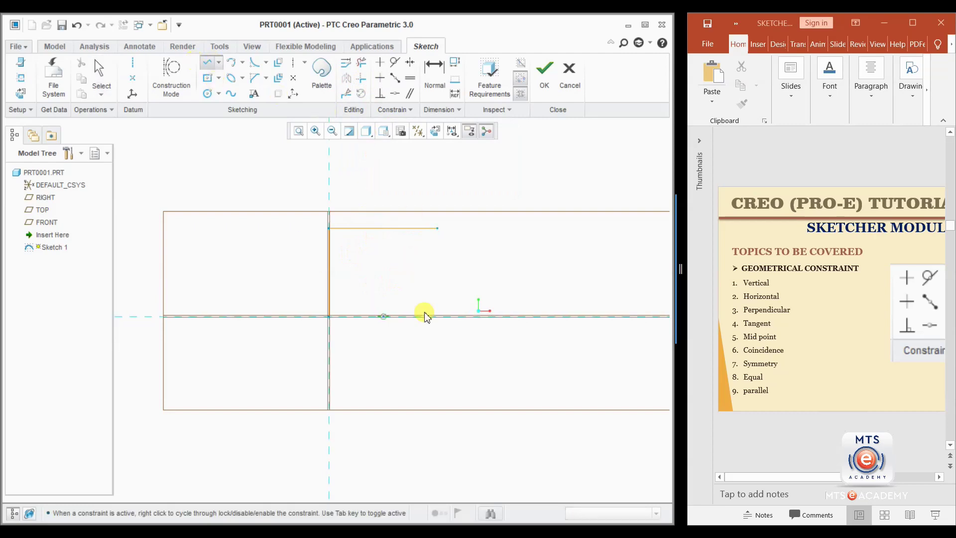
pyautogui.click(438, 228)
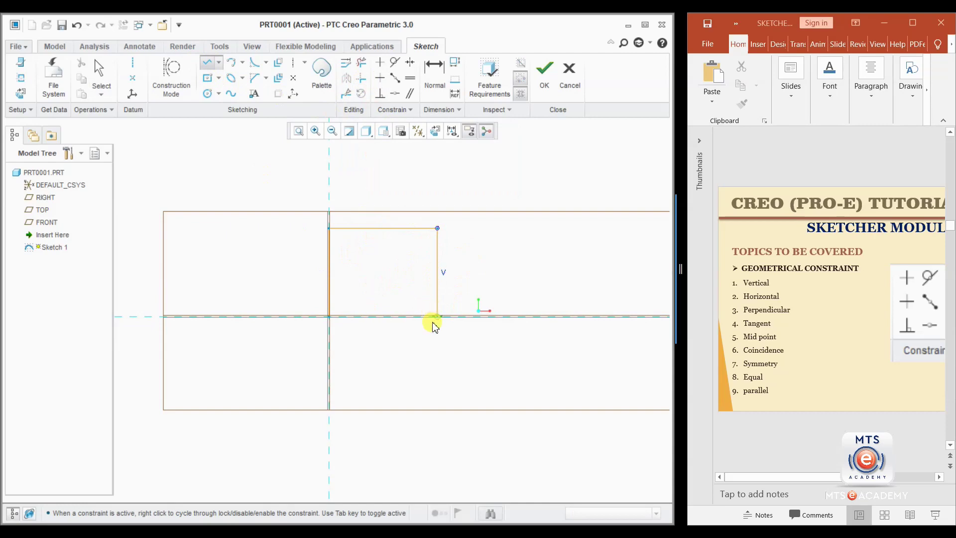
pyautogui.click(423, 337)
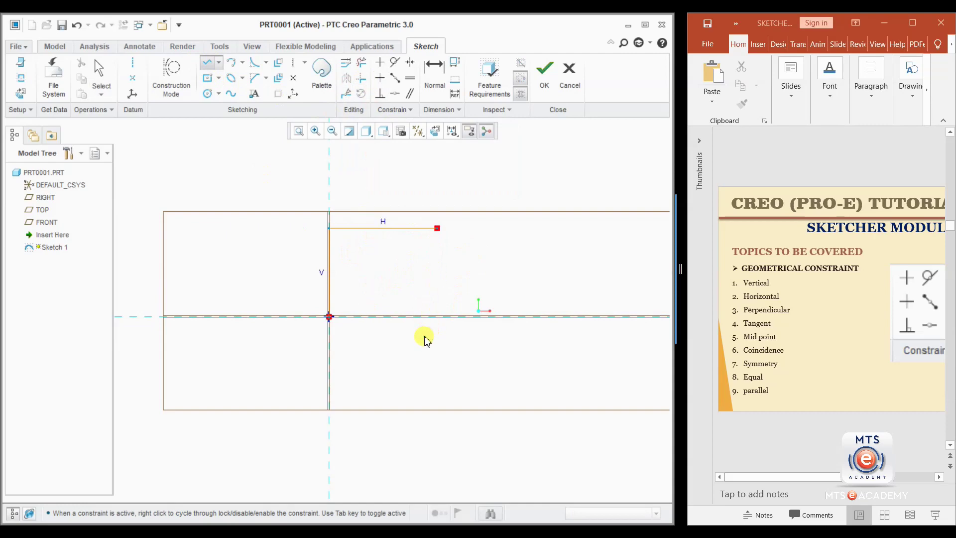
pyautogui.middleClick(445, 335)
pyautogui.middleClick(445, 334)
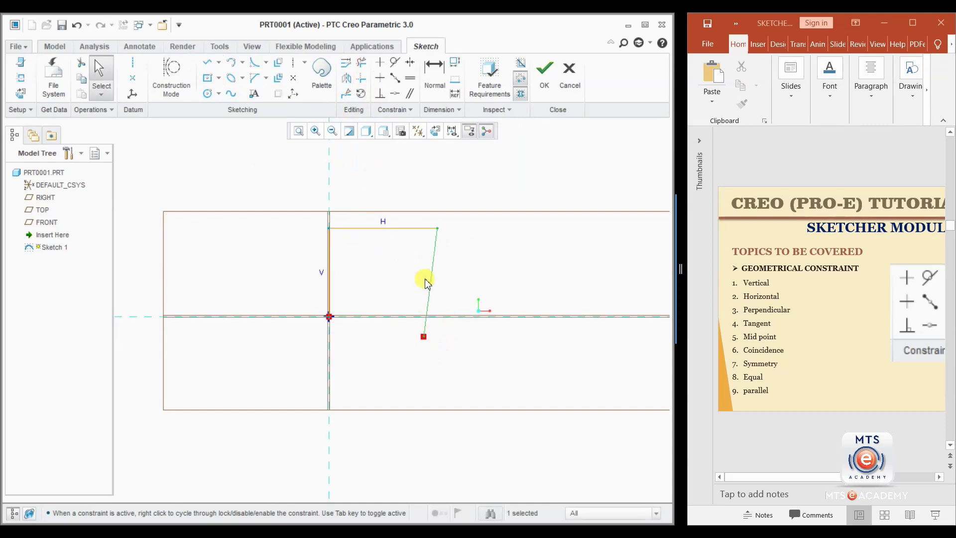
pyautogui.click(460, 252)
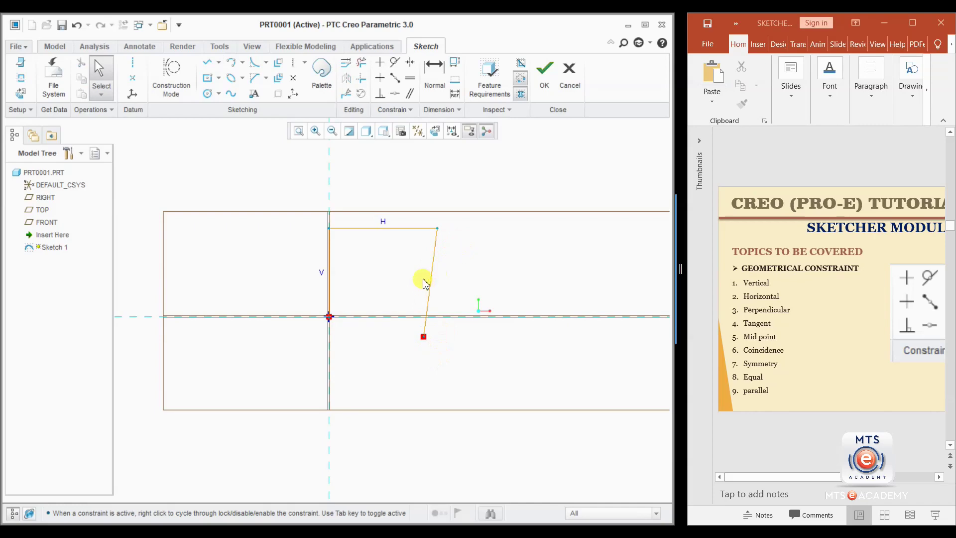
pyautogui.click(384, 69)
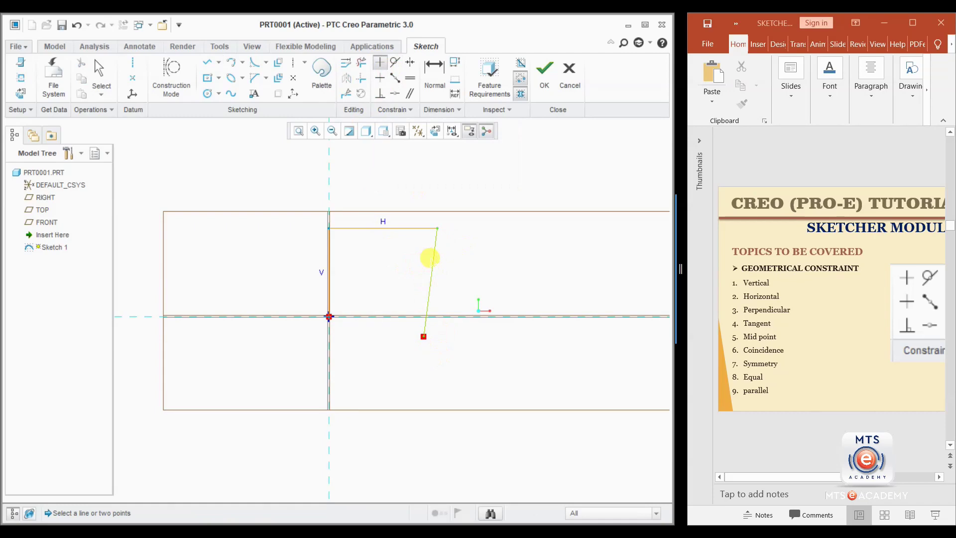
pyautogui.click(431, 259)
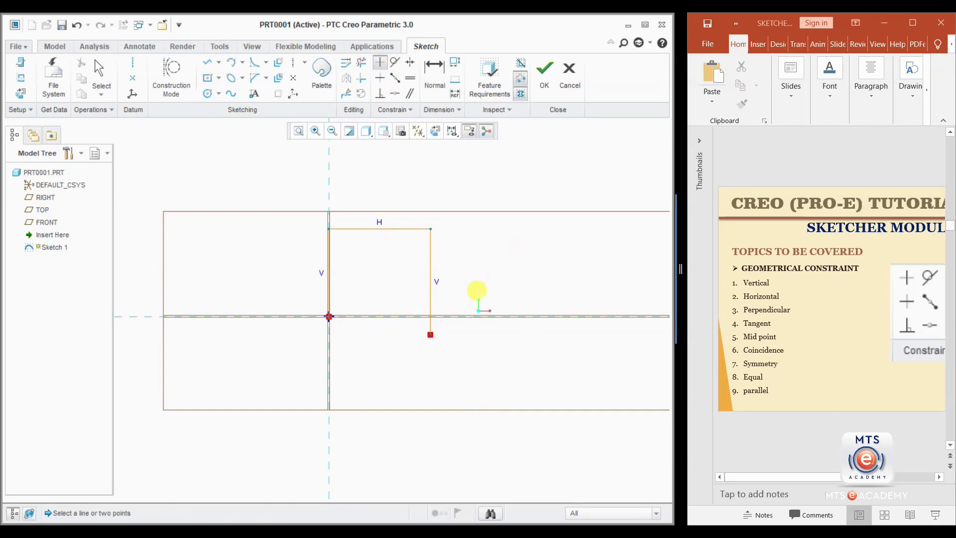
# - Restore the 2D sketch orientation and sketch a slightly rising line outward from the midpoint of the new vertical line
pyautogui.moveTo(477, 290)
pyautogui.mouseDown(button='middle')
pyautogui.moveTo(410, 288)
pyautogui.moveTo(438, 187)
pyautogui.mouseUp(button='middle')
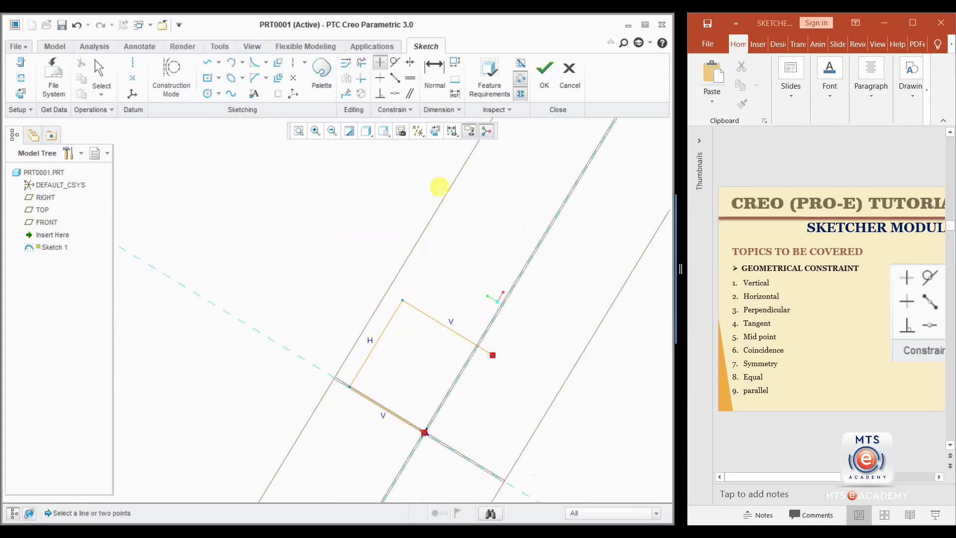
pyautogui.click(438, 131)
pyautogui.moveTo(502, 369); pyautogui.dragTo(361, 310)
pyautogui.keyDown('shift'); pyautogui.moveTo(361, 309); pyautogui.dragTo(354, 313, button='middle'); pyautogui.keyUp('shift')
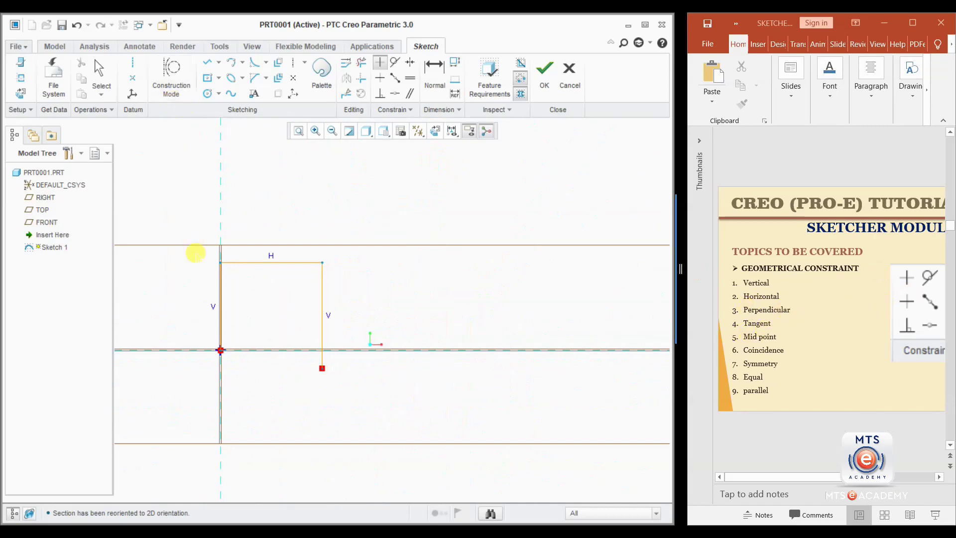
pyautogui.click(208, 63)
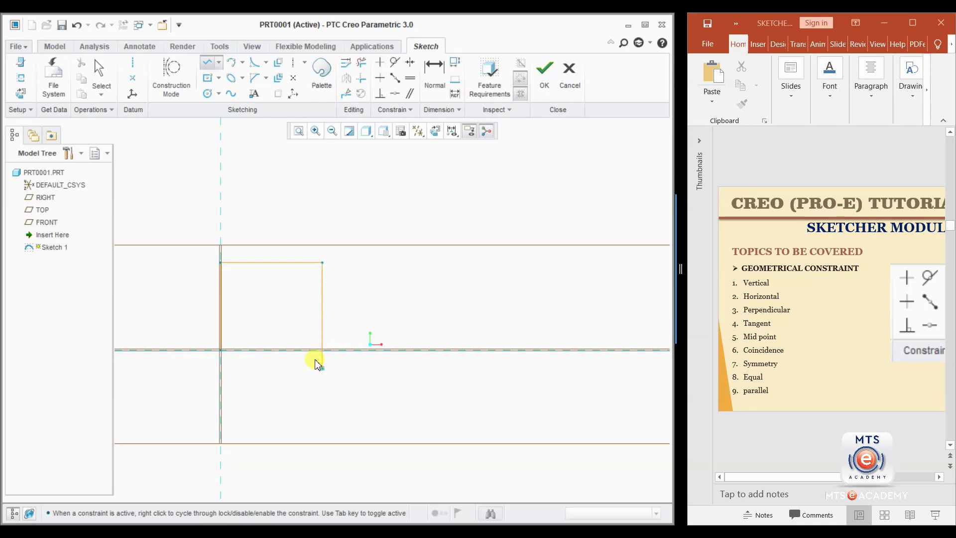
pyautogui.click(324, 316)
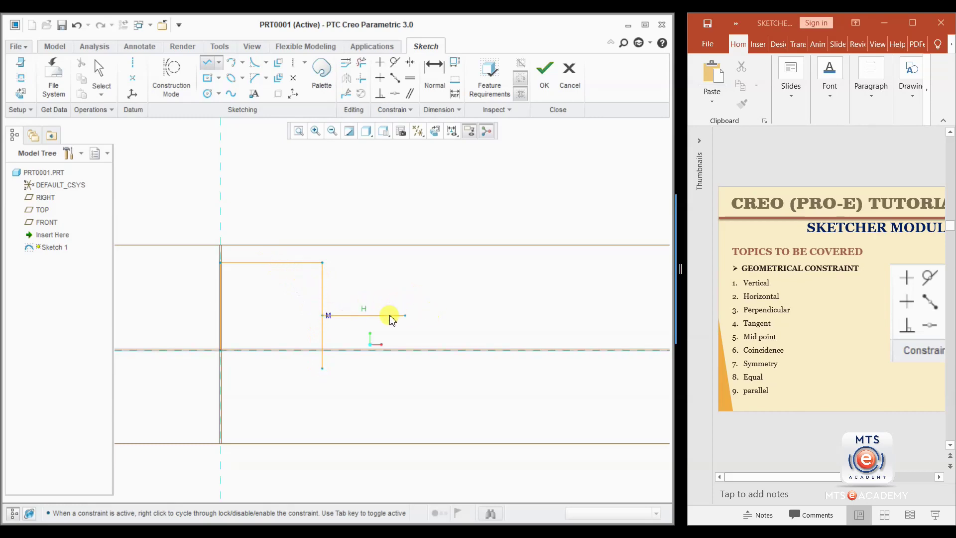
pyautogui.click(423, 298)
pyautogui.middleClick(448, 282)
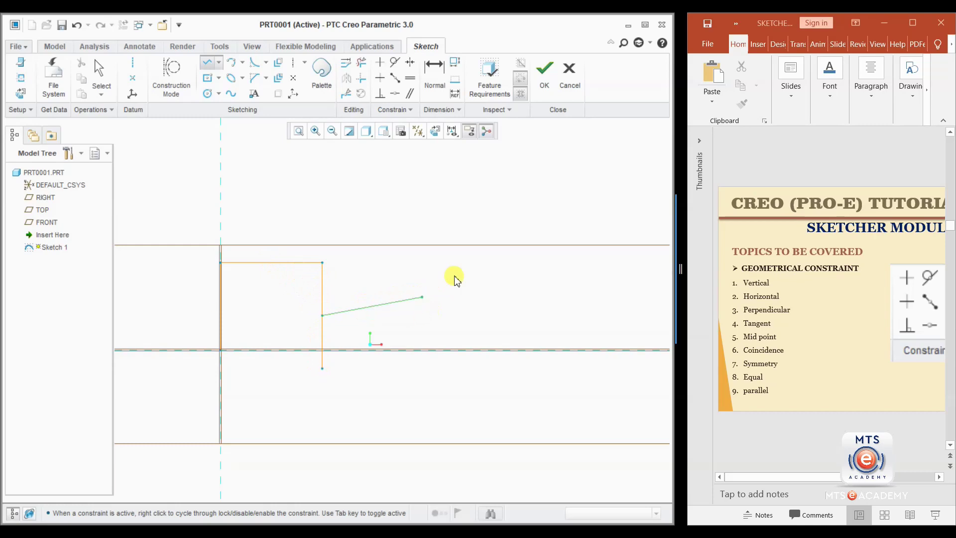
# - Sketch two separate slanted lines to the right of the profile, joined end to end in an open V shape
pyautogui.click(207, 62)
pyautogui.click(565, 185)
pyautogui.click(493, 269)
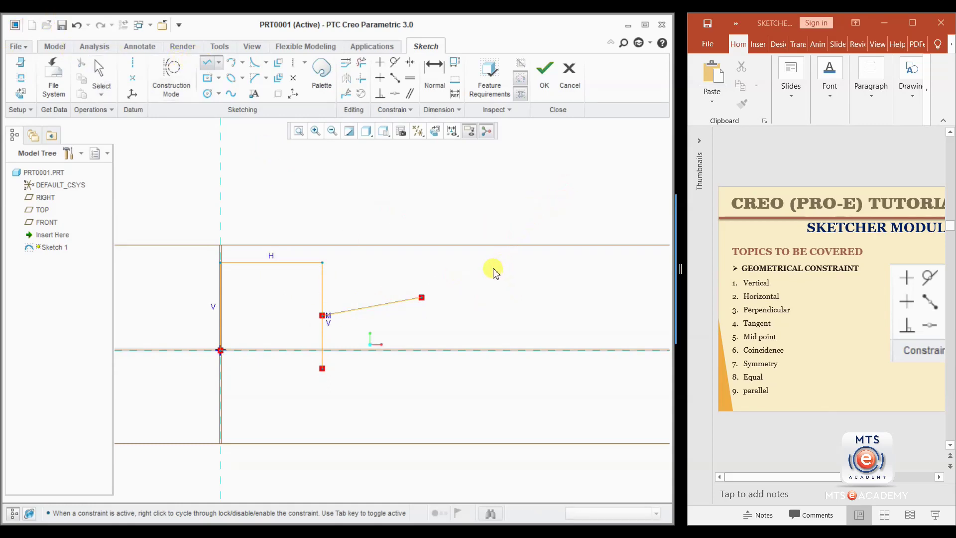
pyautogui.middleClick(540, 328)
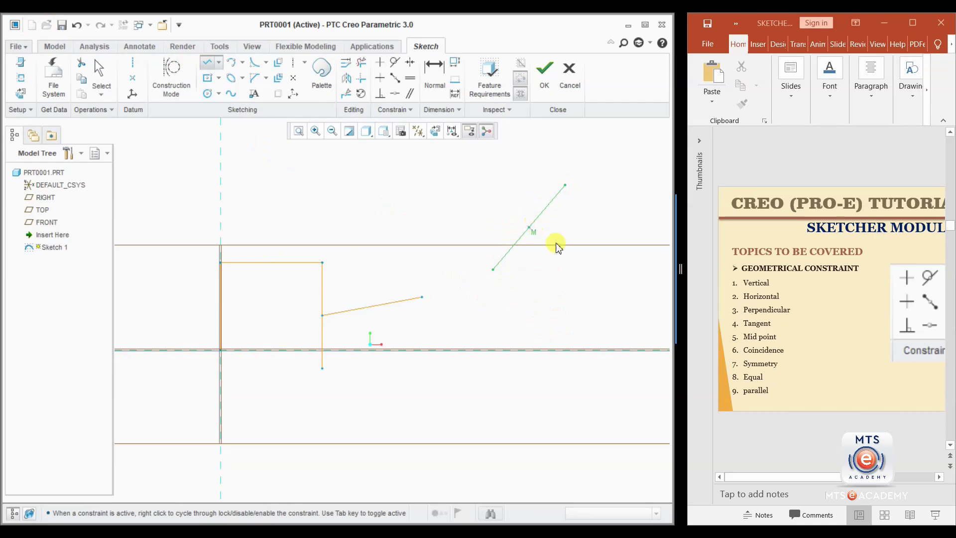
pyautogui.click(492, 269)
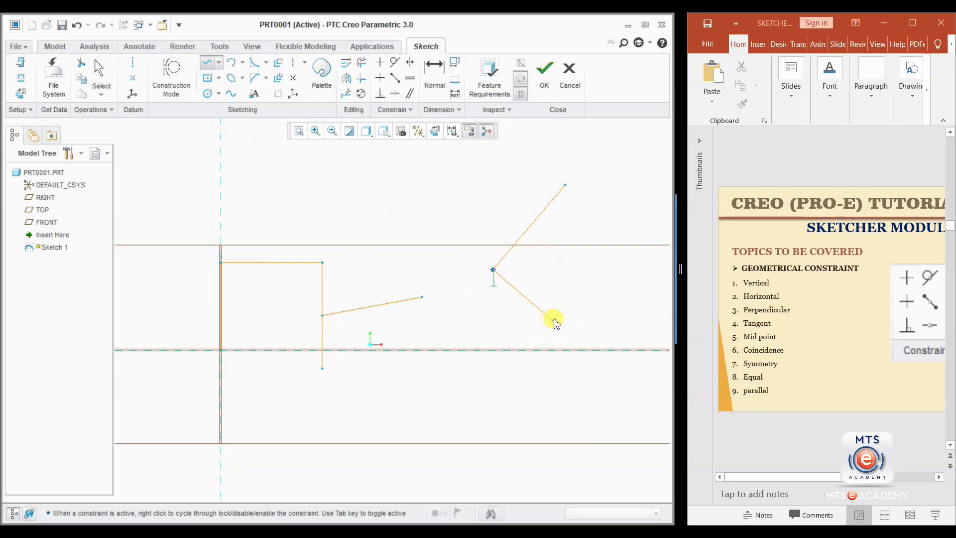
pyautogui.click(552, 328)
pyautogui.middleClick(578, 283)
pyautogui.middleClick(577, 282)
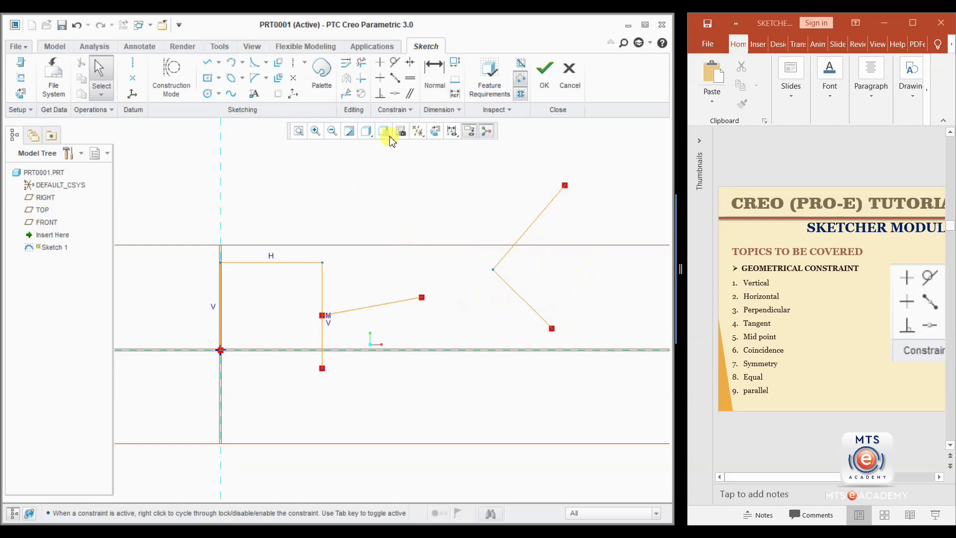
# - Constrain the two V-shaped lines perpendicular to each other, and the midpoint line perpendicular to the vertical line it starts from
pyautogui.click(380, 94)
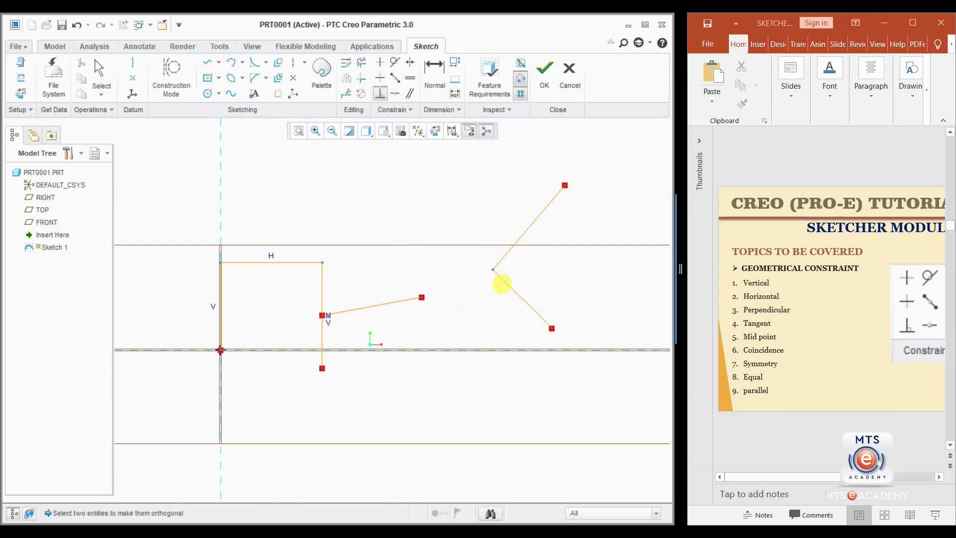
pyautogui.click(499, 277)
pyautogui.click(506, 256)
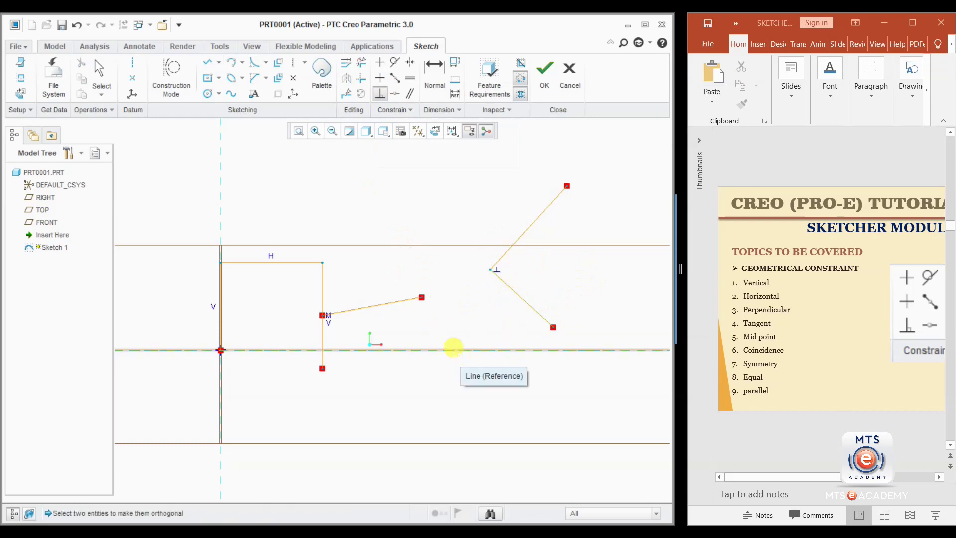
pyautogui.click(343, 313)
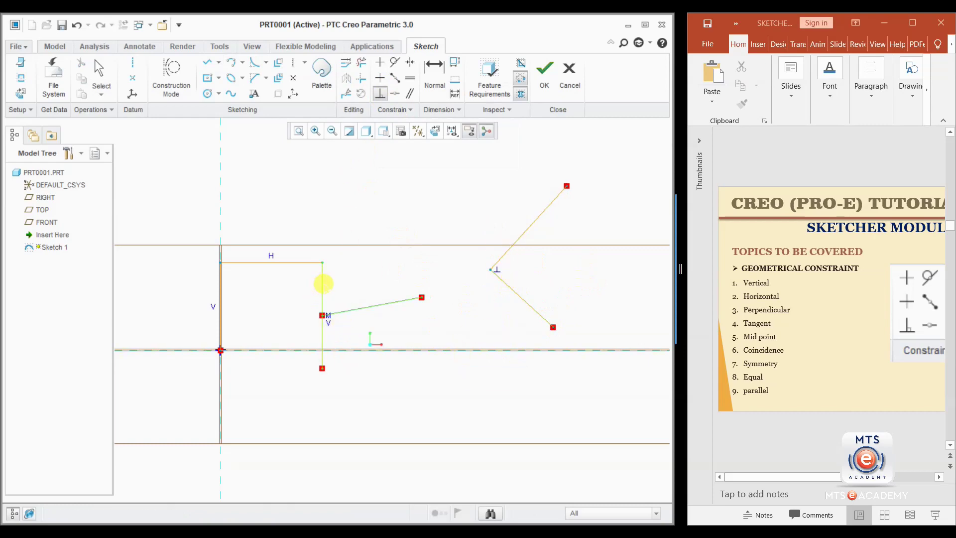
pyautogui.click(322, 280)
pyautogui.middleClick(456, 338)
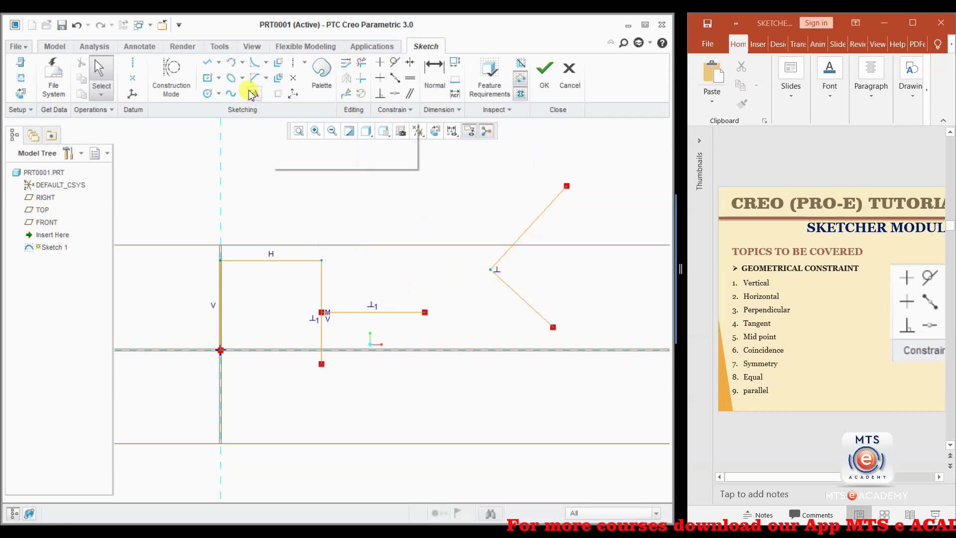
# - Sketch a circle above the midpoint line, between the stepped profile and the V-shaped lines
pyautogui.click(207, 93)
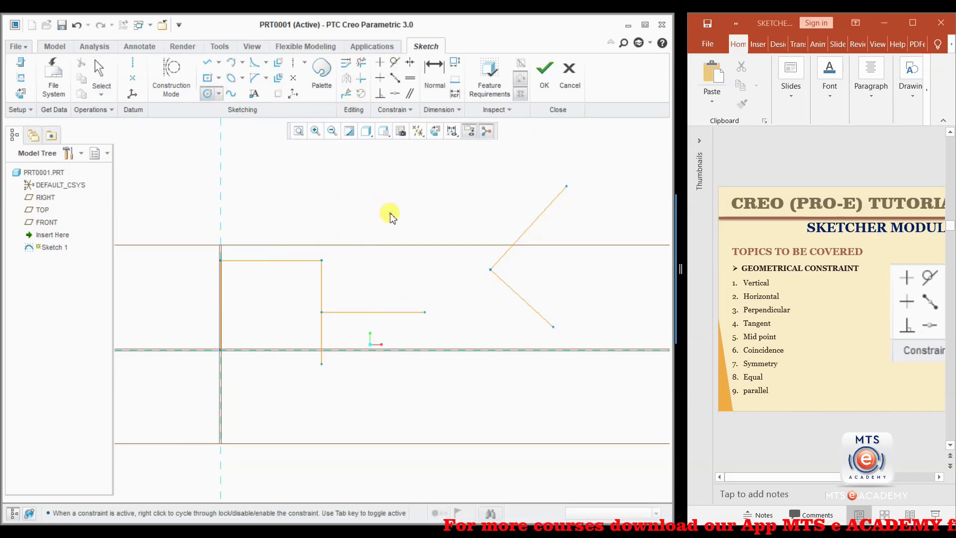
pyautogui.click(394, 224)
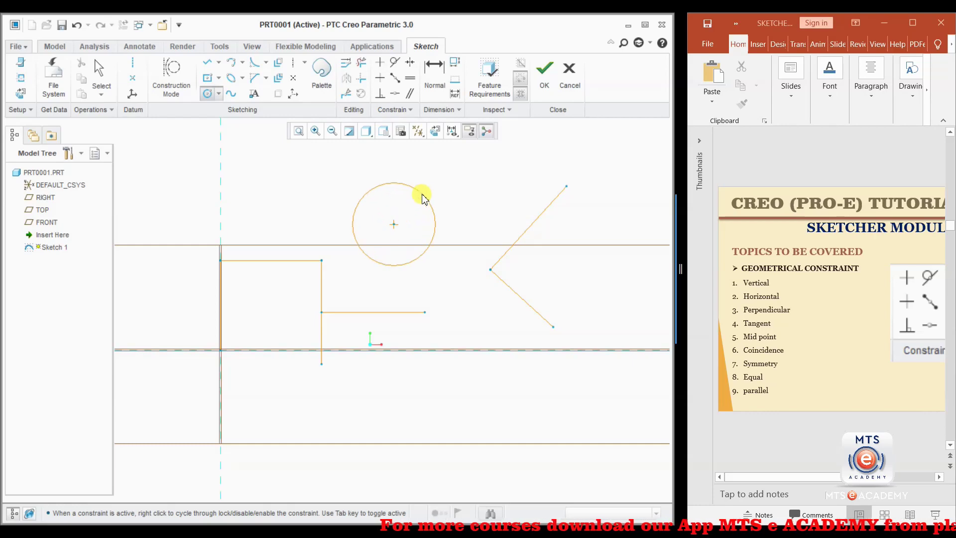
pyautogui.click(426, 192)
pyautogui.middleClick(447, 168)
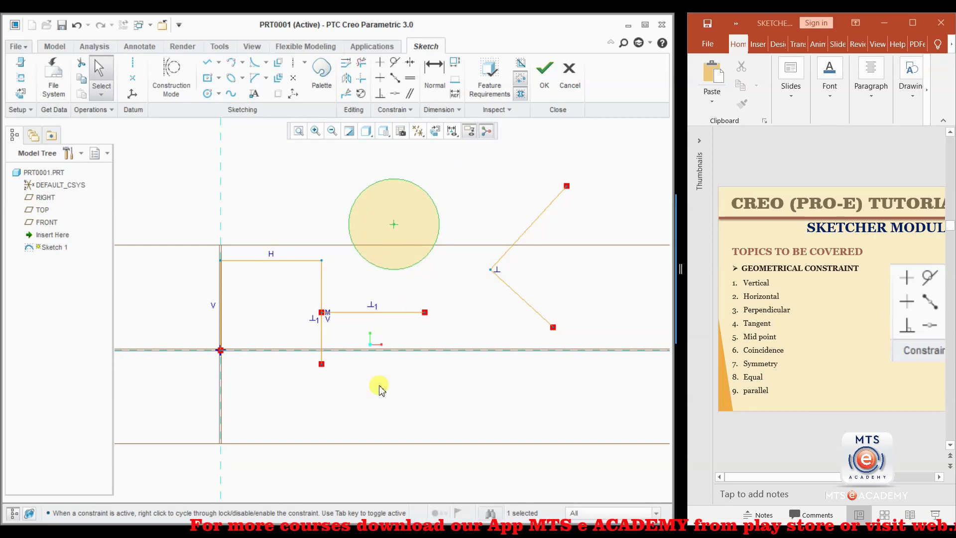
# - Constrain the circle tangent to the midpoint line below it, and undo that constraint
pyautogui.click(395, 62)
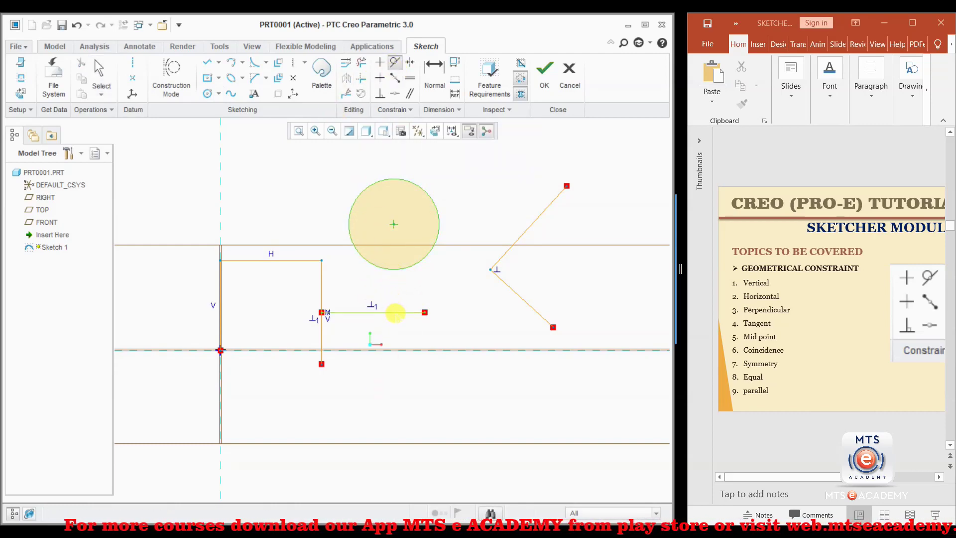
pyautogui.click(394, 312)
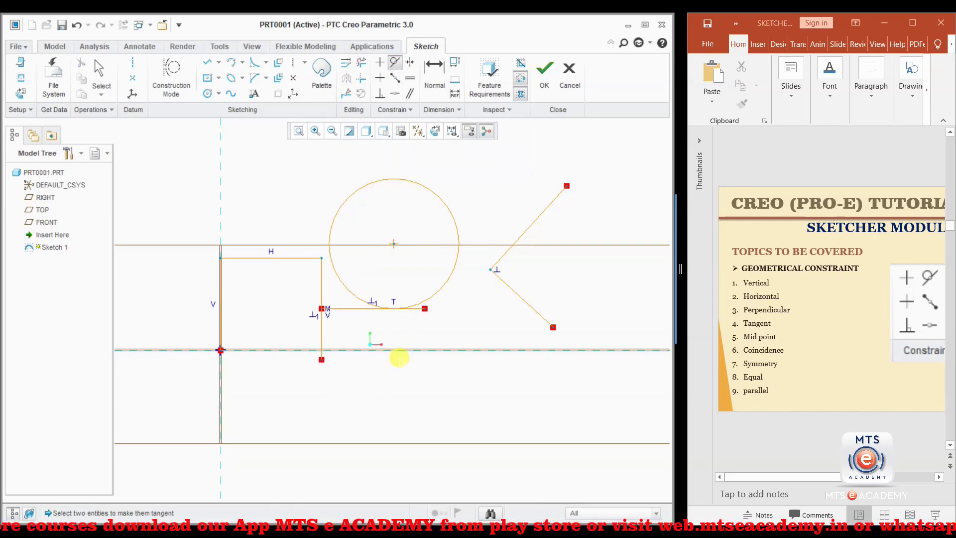
pyautogui.hotkey('ctrl', 'z')
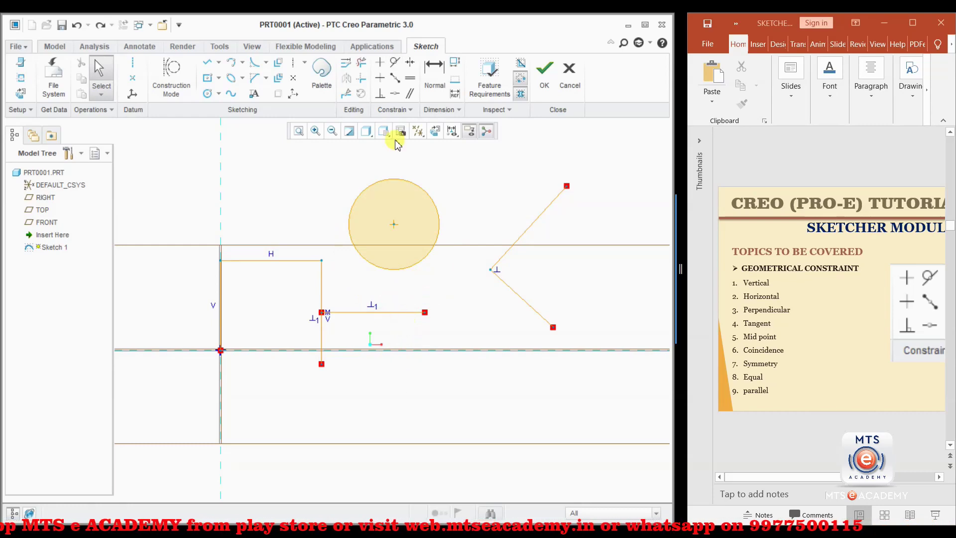
# - Dimension the stepped profile's first vertical line, which starts at the origin, to a length of 350
pyautogui.click(434, 75)
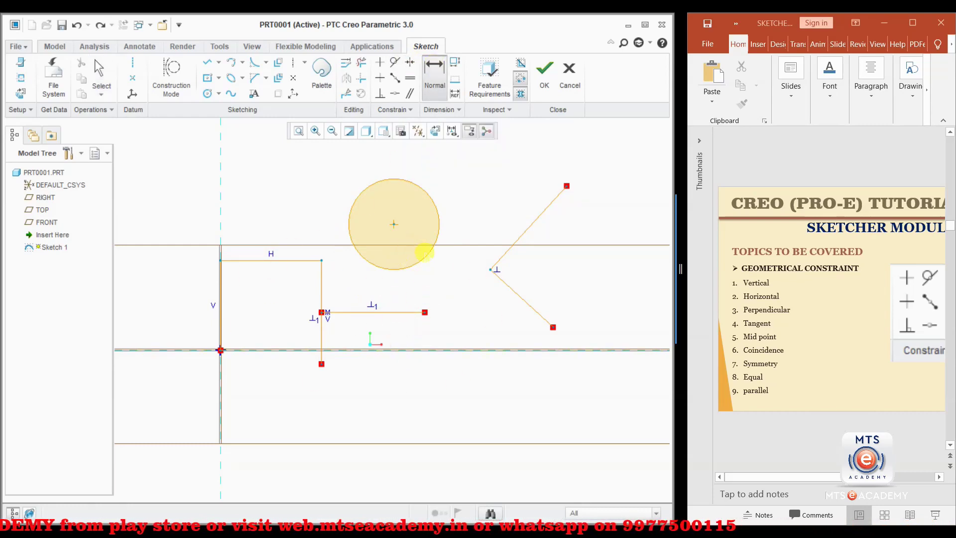
pyautogui.click(220, 306)
pyautogui.middleClick(189, 314)
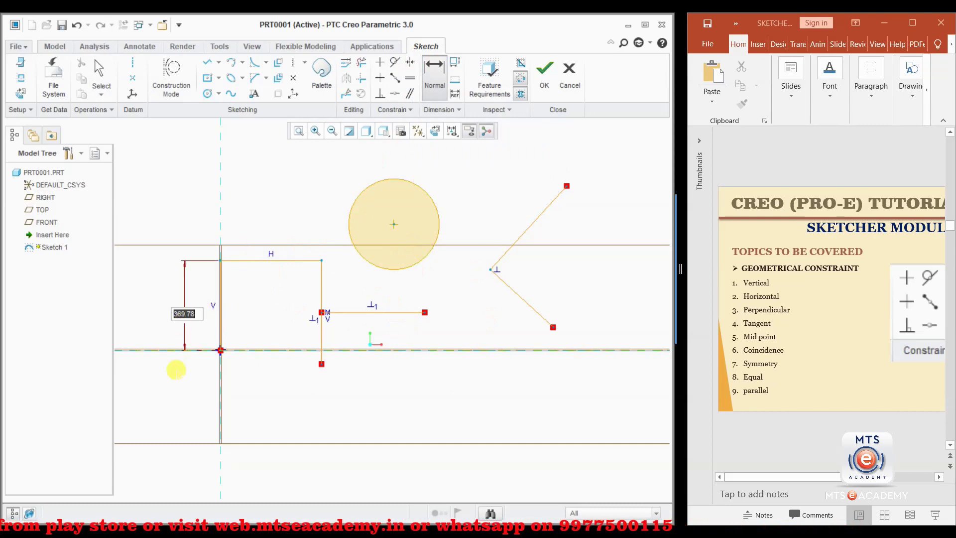
pyautogui.write('600')
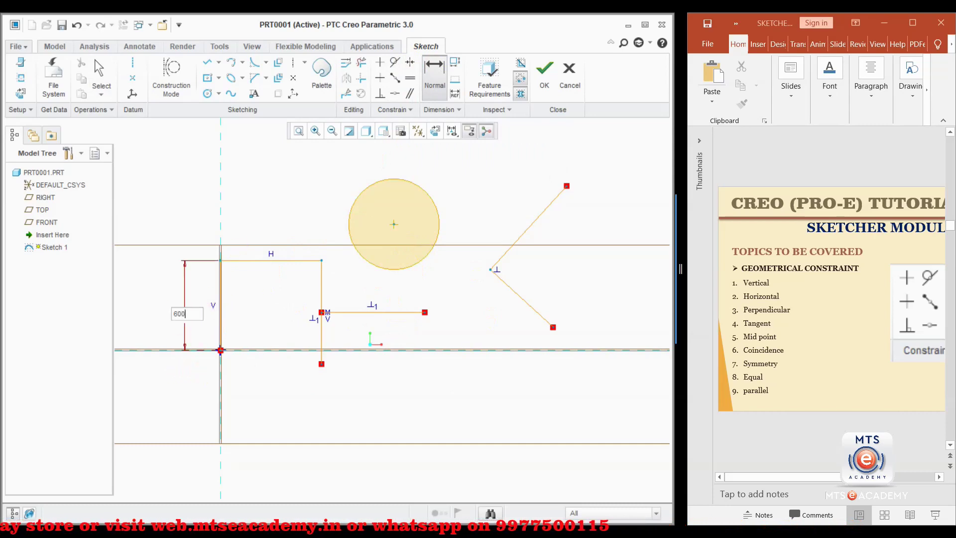
pyautogui.press('BackSpace')
pyautogui.press('BackSpace')
pyautogui.write('350')
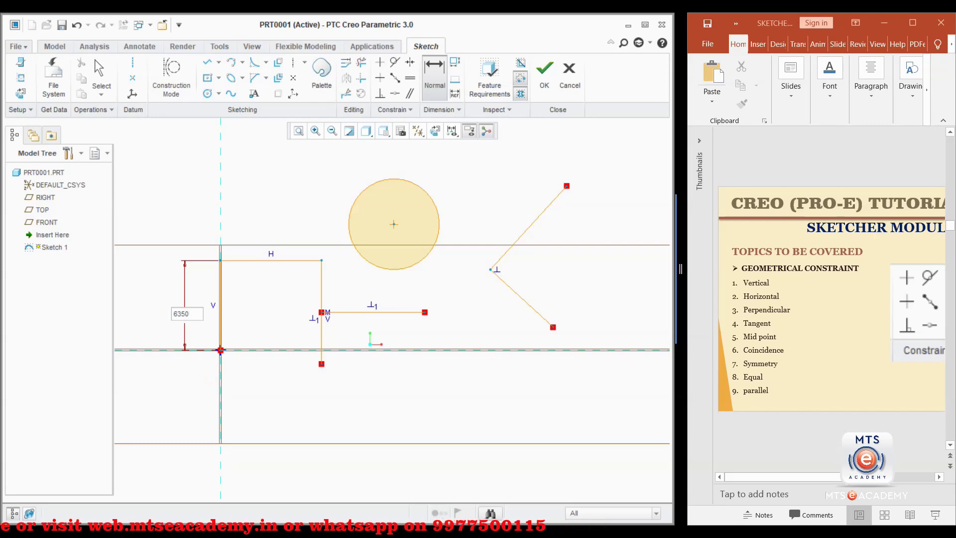
pyautogui.press('BackSpace')
pyautogui.write('350')
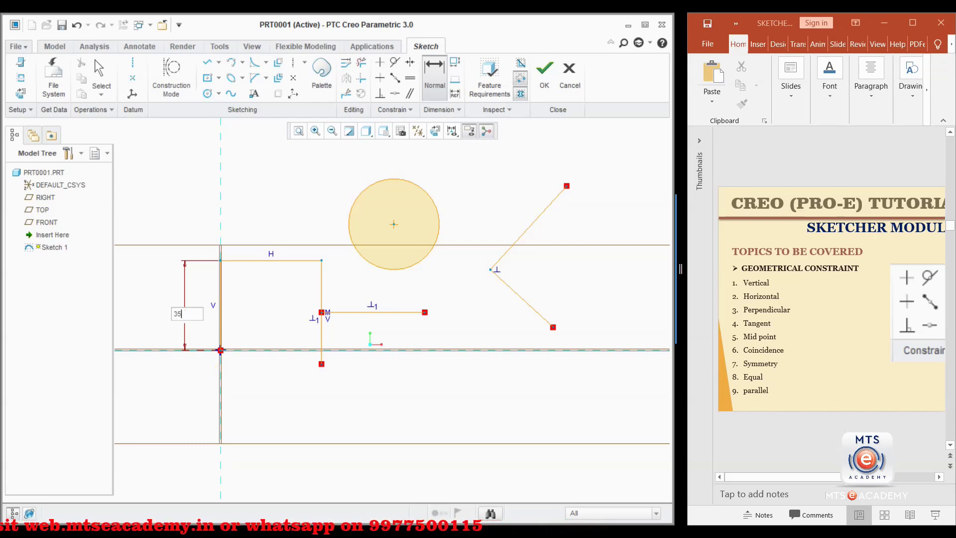
pyautogui.press('Return')
# - Dimension the profile's horizontal top line to 400 and the vertical line at its far end to 500
pyautogui.click(277, 299)
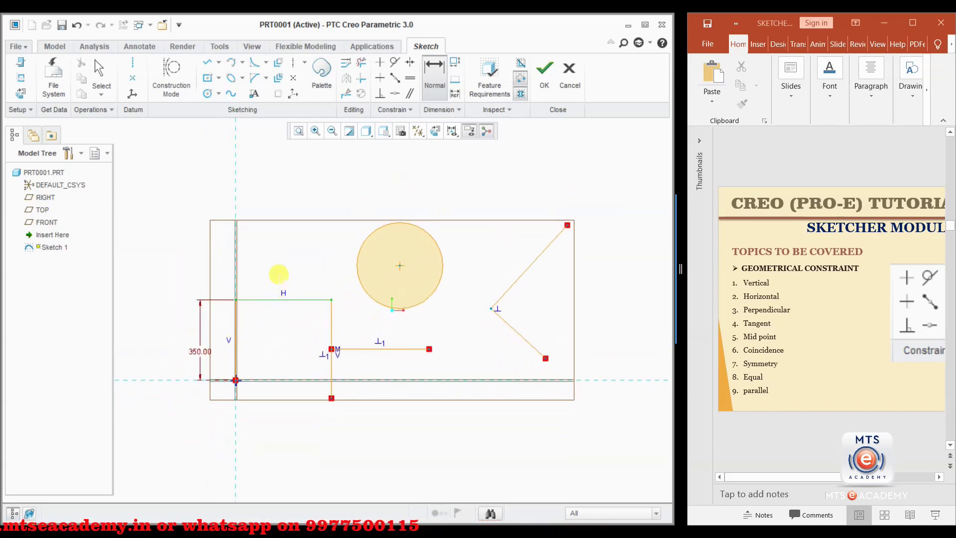
pyautogui.middleClick(278, 273)
pyautogui.write('400')
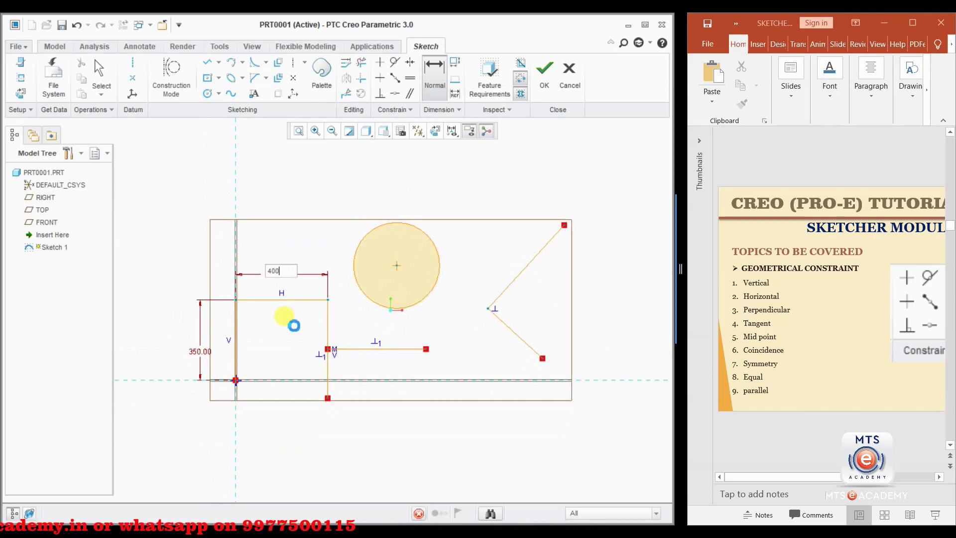
pyautogui.press('Return')
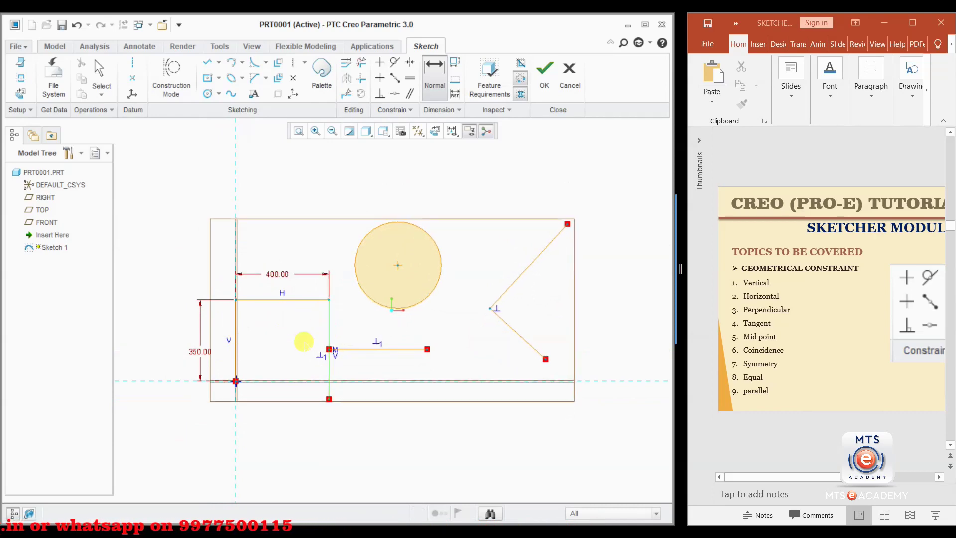
pyautogui.middleClick(304, 339)
pyautogui.write('500')
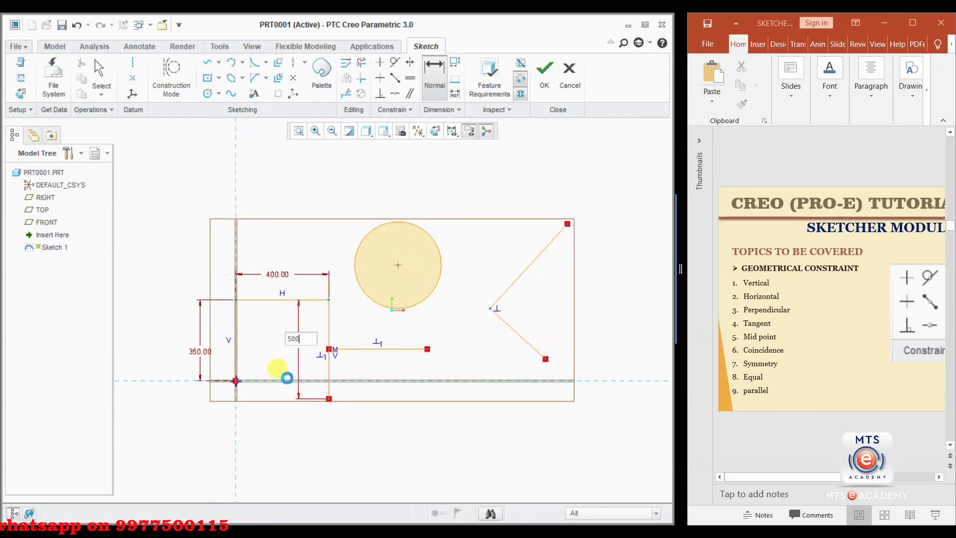
pyautogui.press('Return')
# - Try to dimension the distance between the midpoint line and the horizontal reference, and undo the conflicting dimension
pyautogui.click(351, 351)
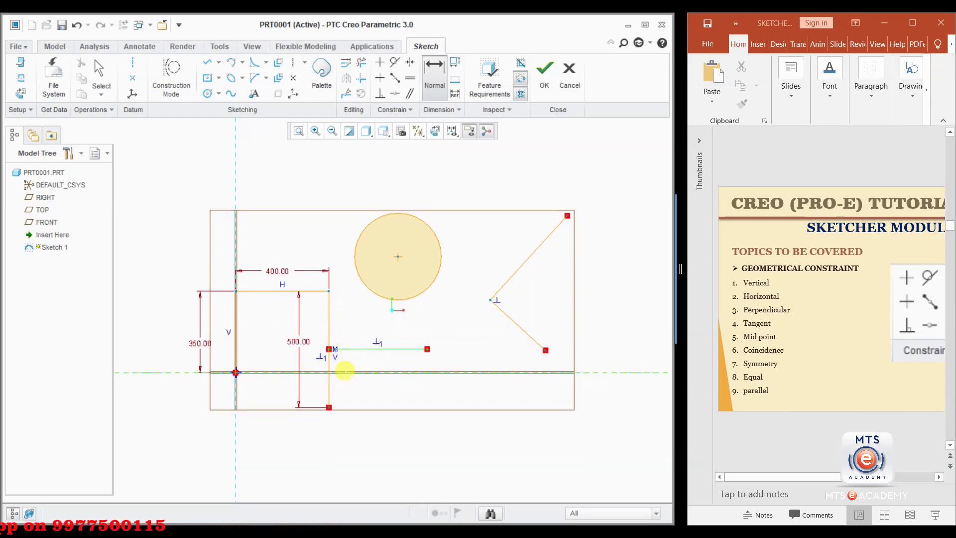
pyautogui.click(346, 372)
pyautogui.middleClick(258, 349)
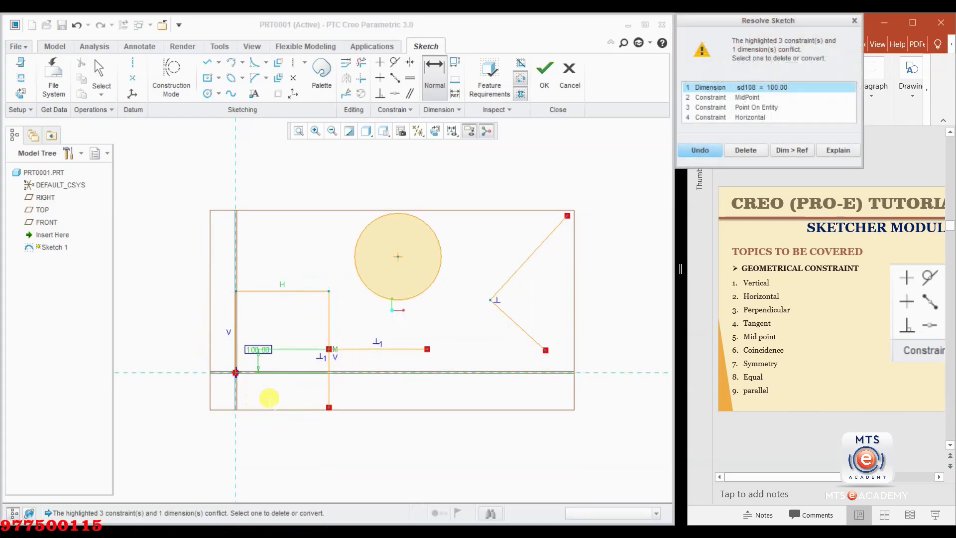
pyautogui.click(700, 150)
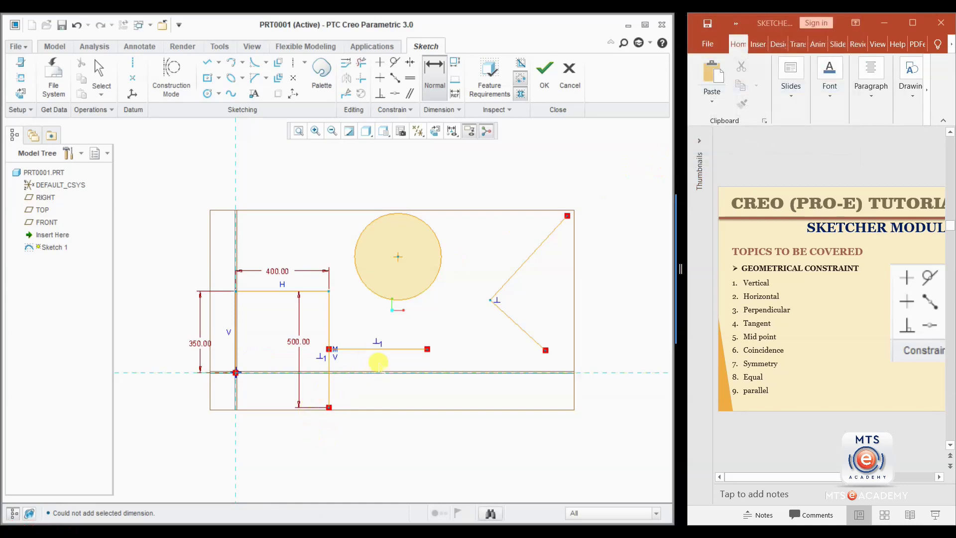
# - Dimension the length of the midpoint line to 500
pyautogui.click(394, 349)
pyautogui.middleClick(389, 384)
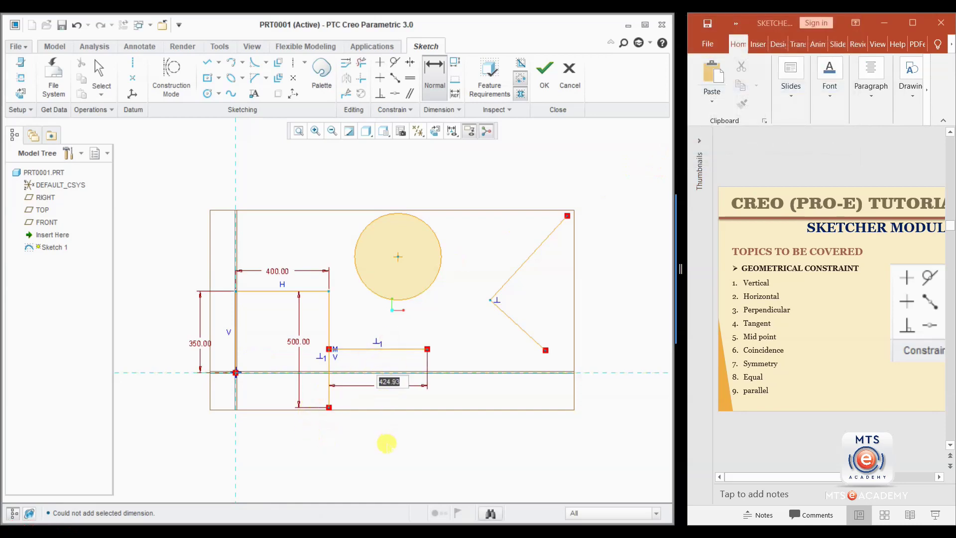
pyautogui.write('500')
pyautogui.press('Return')
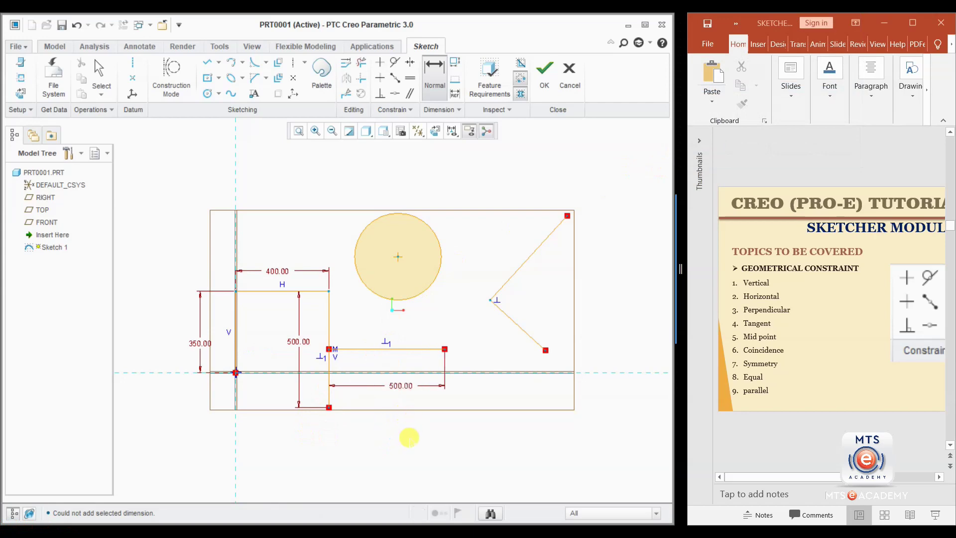
pyautogui.middleClick(409, 440)
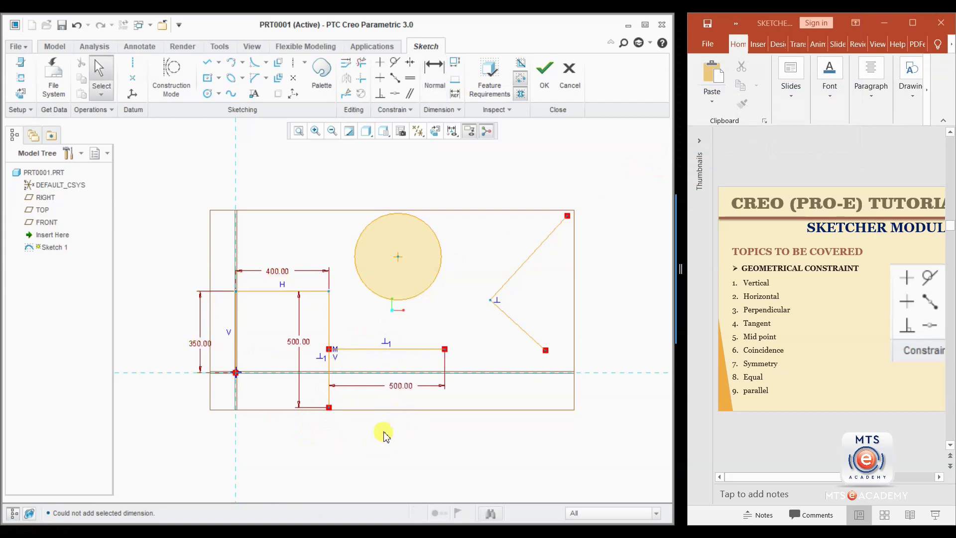
# - Try to move the midpoint line, and make the undimensioned circle tangent to it, undoing the tangency
pyautogui.moveTo(374, 357); pyautogui.dragTo(374, 359)
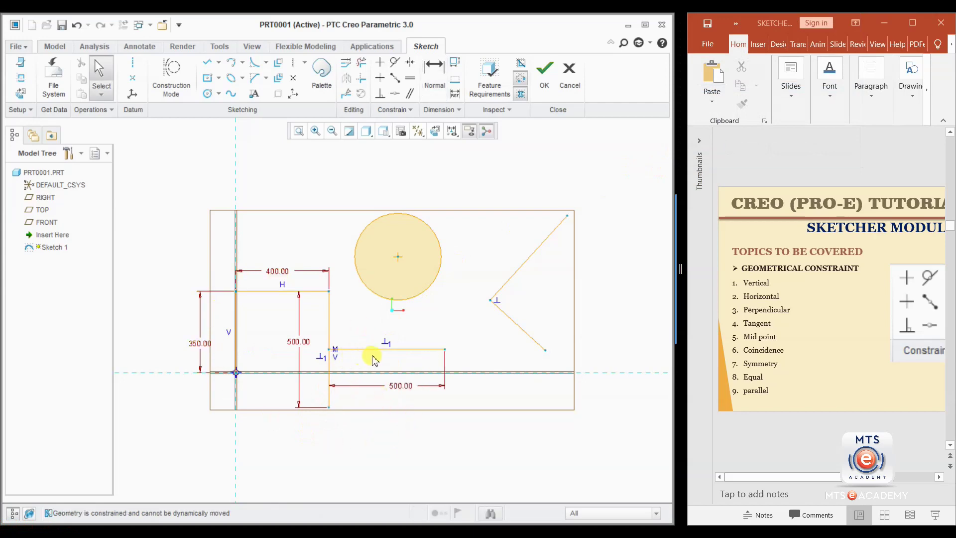
pyautogui.click(395, 63)
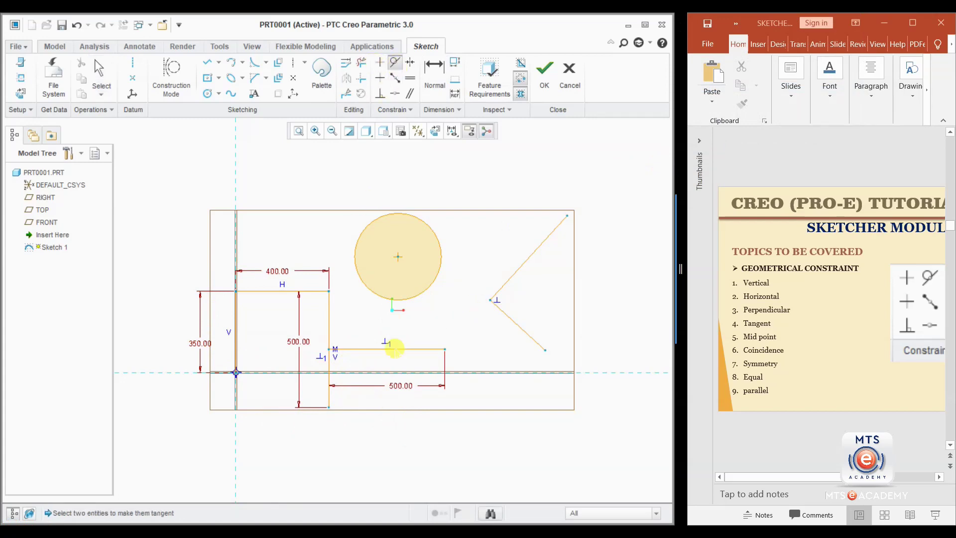
pyautogui.click(416, 296)
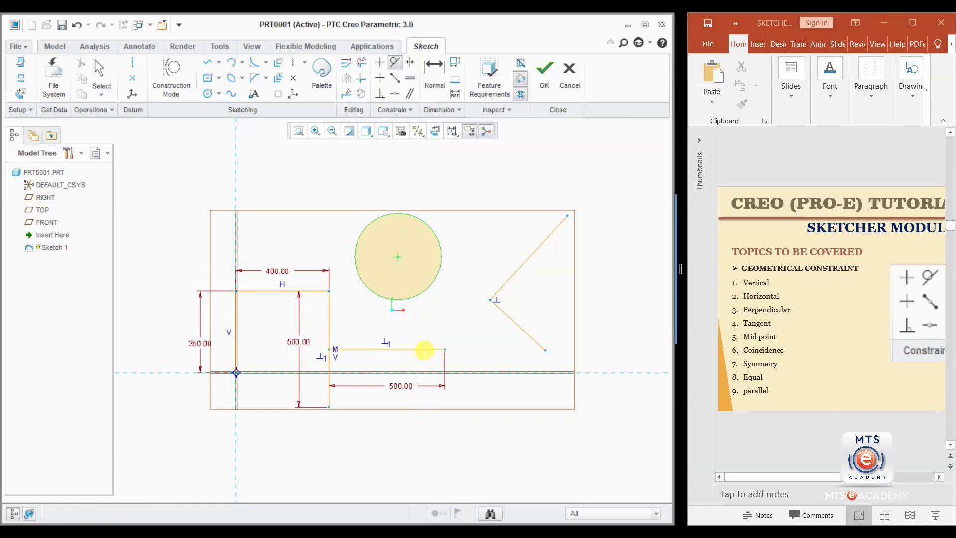
pyautogui.click(426, 350)
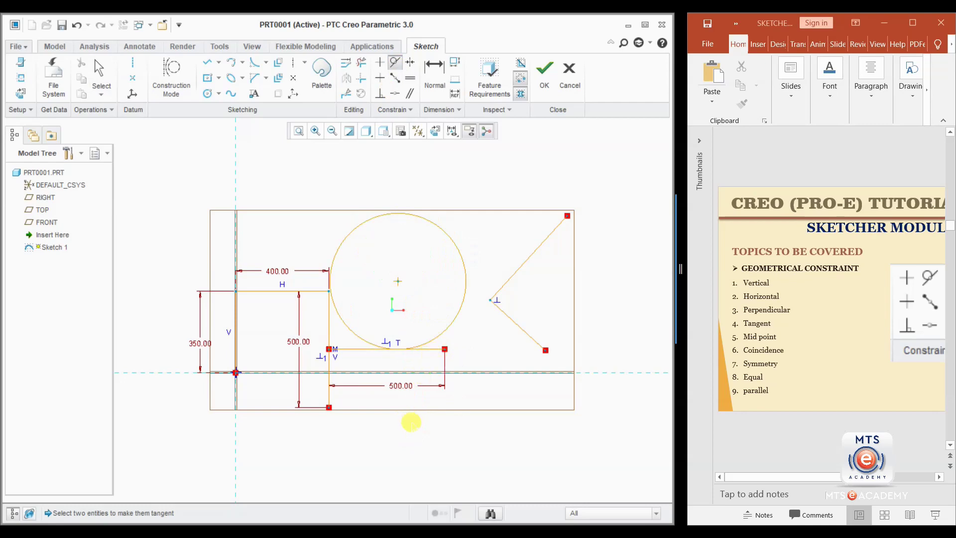
pyautogui.hotkey('ctrl', 'z')
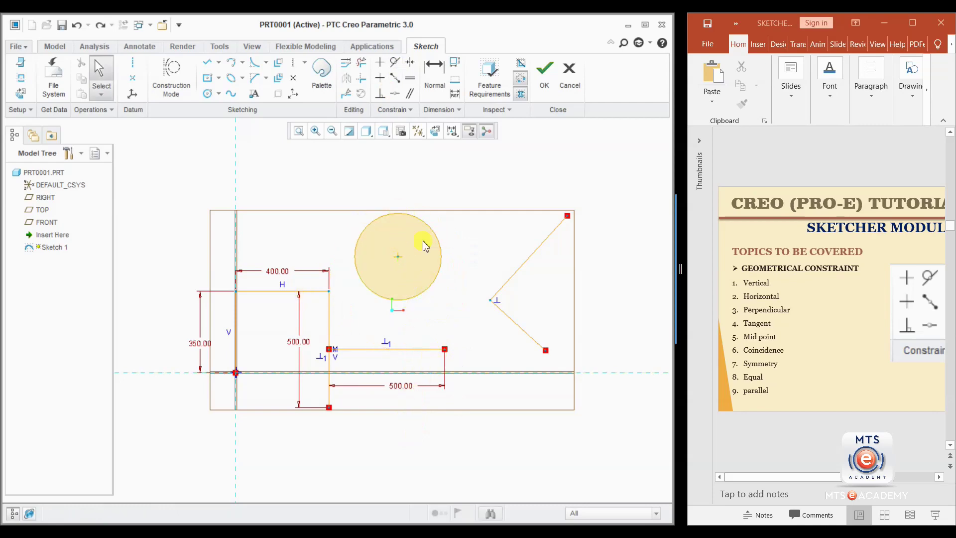
# - Dimension the circle's diameter to 350
pyautogui.click(434, 70)
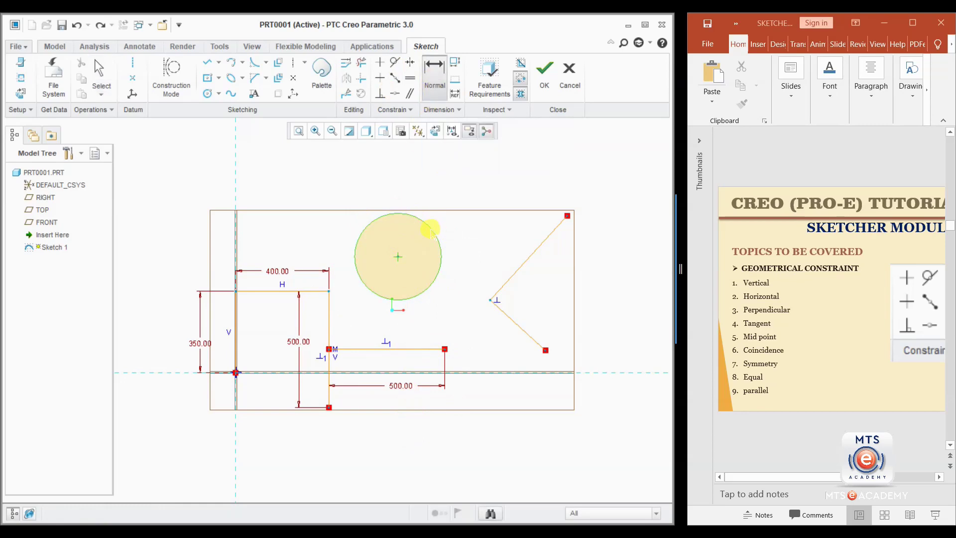
pyautogui.doubleClick(430, 228)
pyautogui.middleClick(444, 220)
pyautogui.write('350')
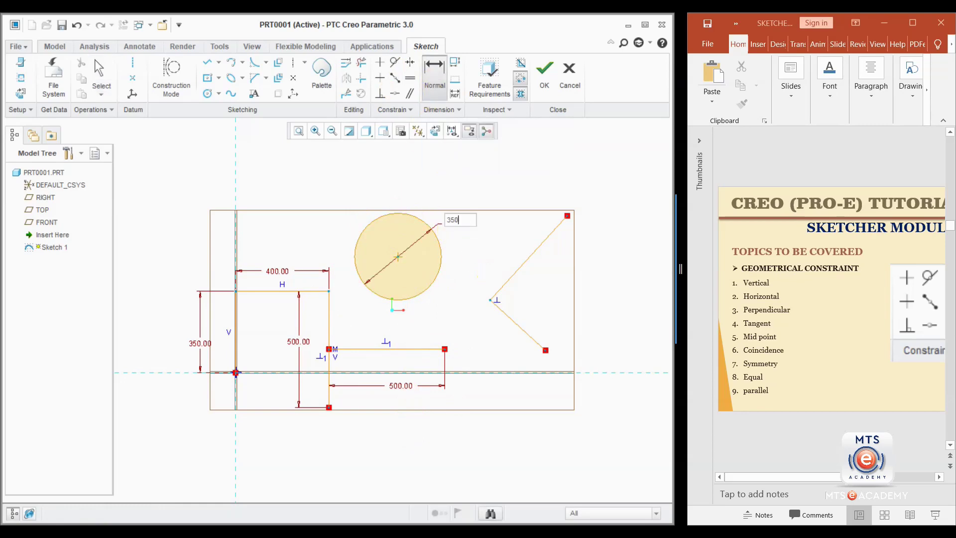
pyautogui.press('Return')
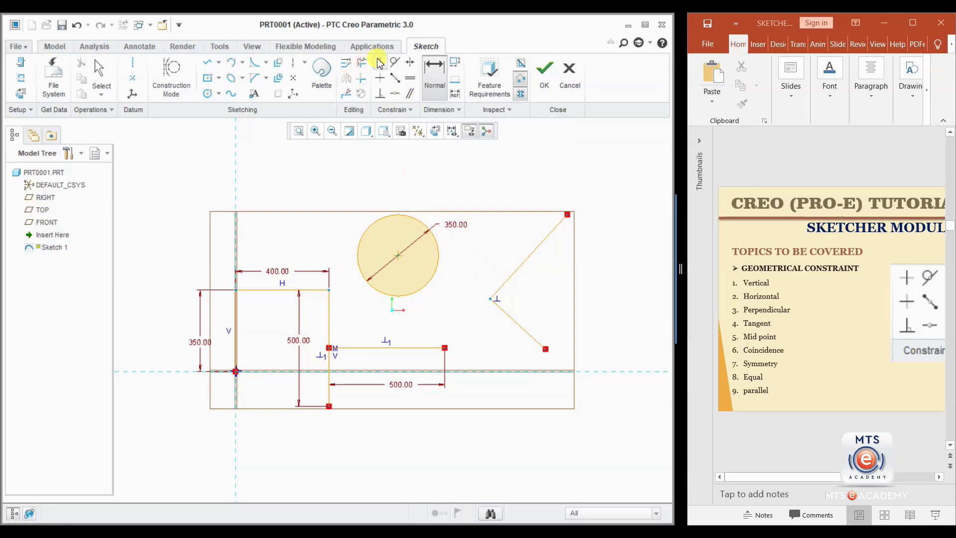
# - Constrain the 350-diameter circle tangent to the midpoint line below it
pyautogui.click(394, 62)
pyautogui.click(428, 282)
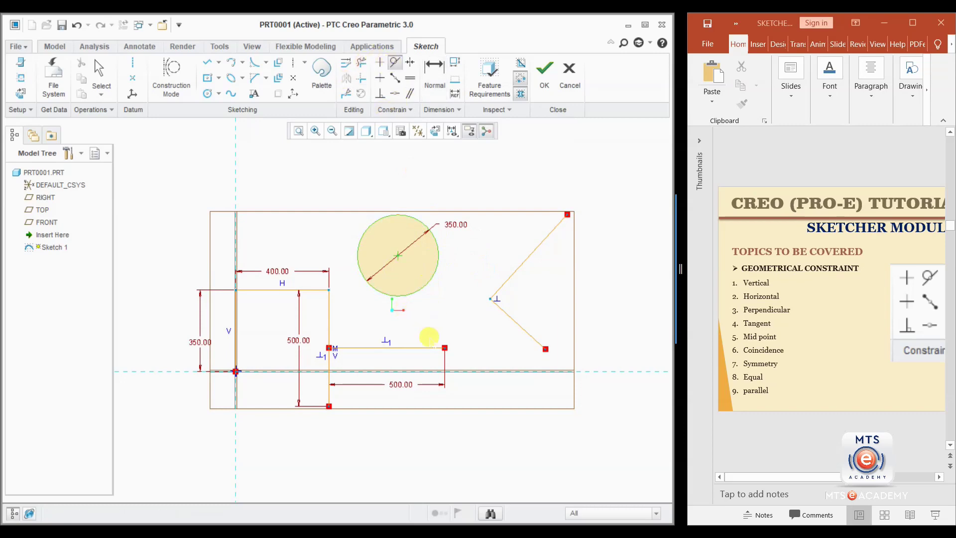
pyautogui.click(419, 349)
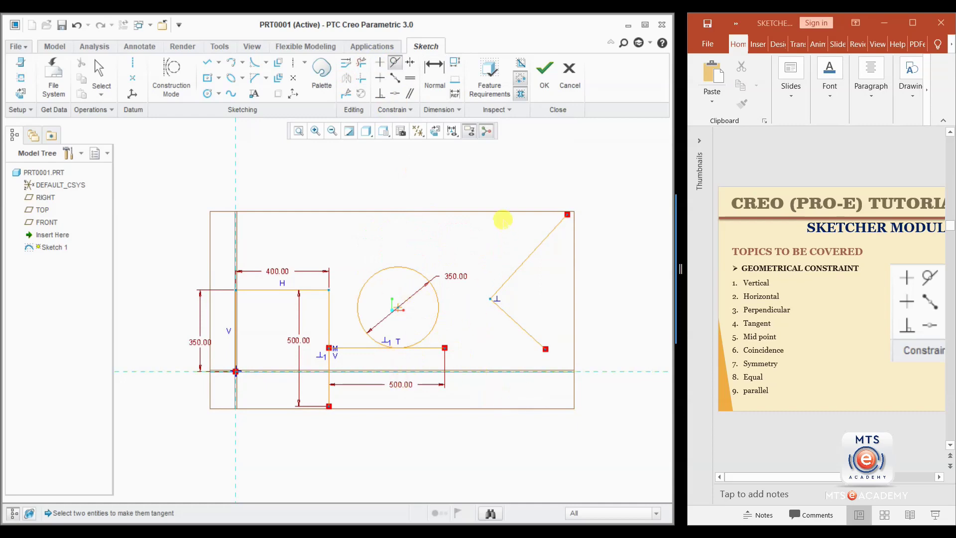
pyautogui.middleClick(490, 229)
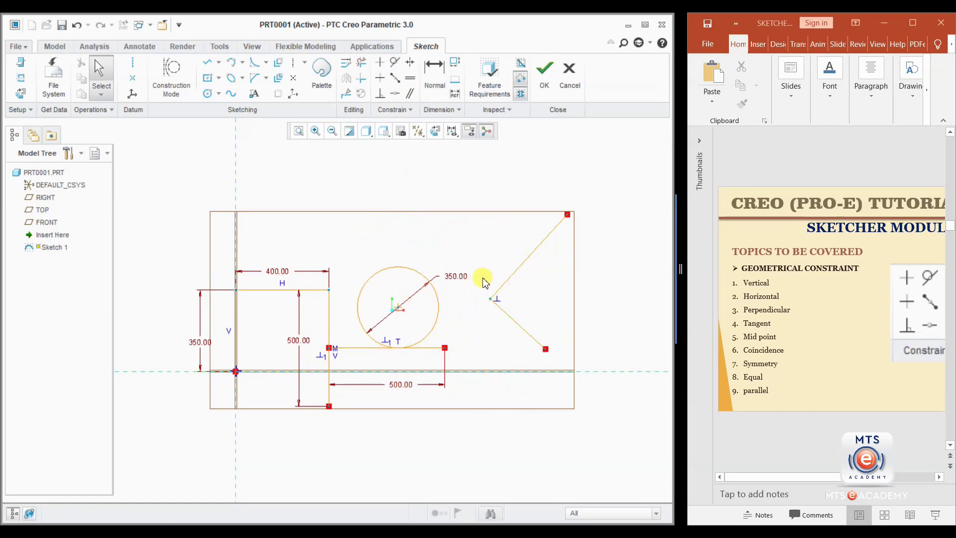
# - Constrain the V's upper slanted line tangent to the circle, and pull the line's free upper end outward beyond the rectangular outline
pyautogui.click(395, 62)
pyautogui.click(538, 246)
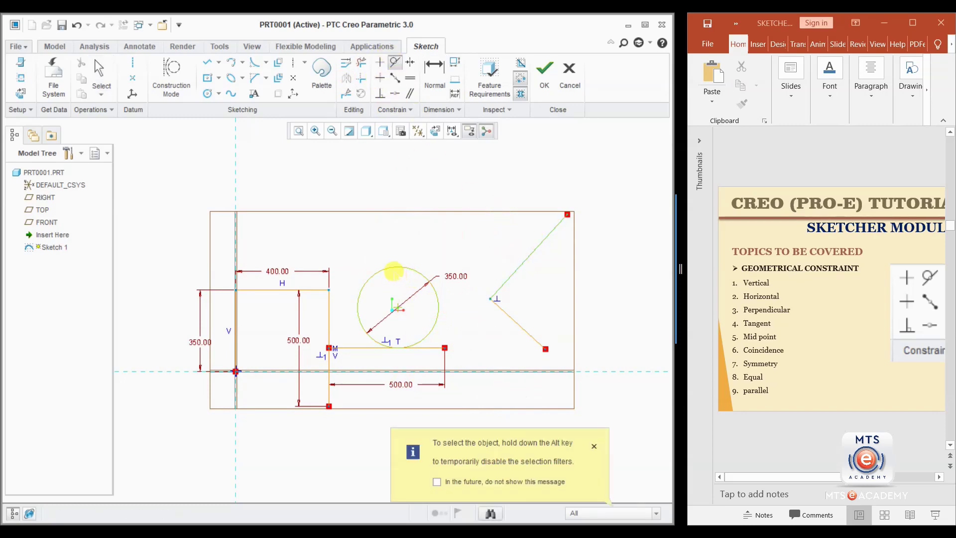
pyautogui.click(393, 271)
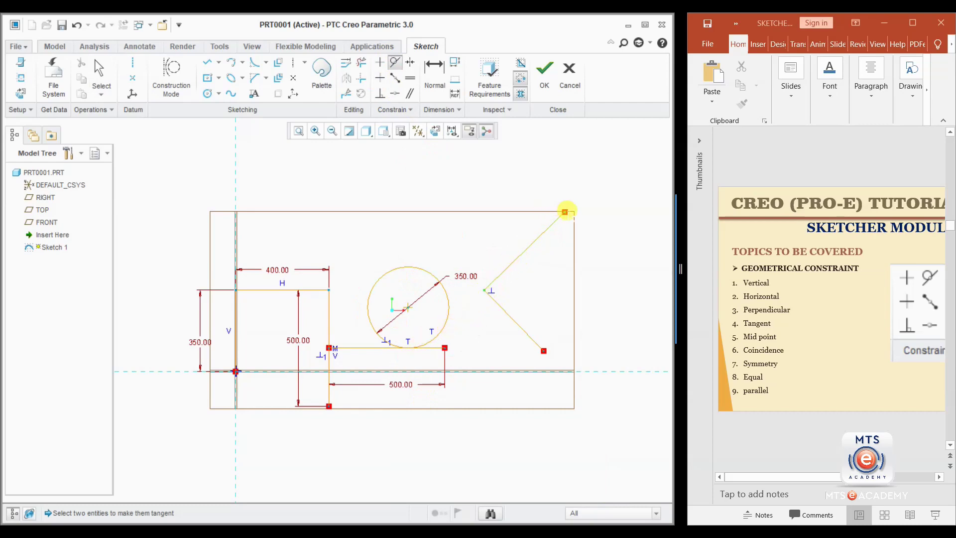
pyautogui.middleClick(563, 213)
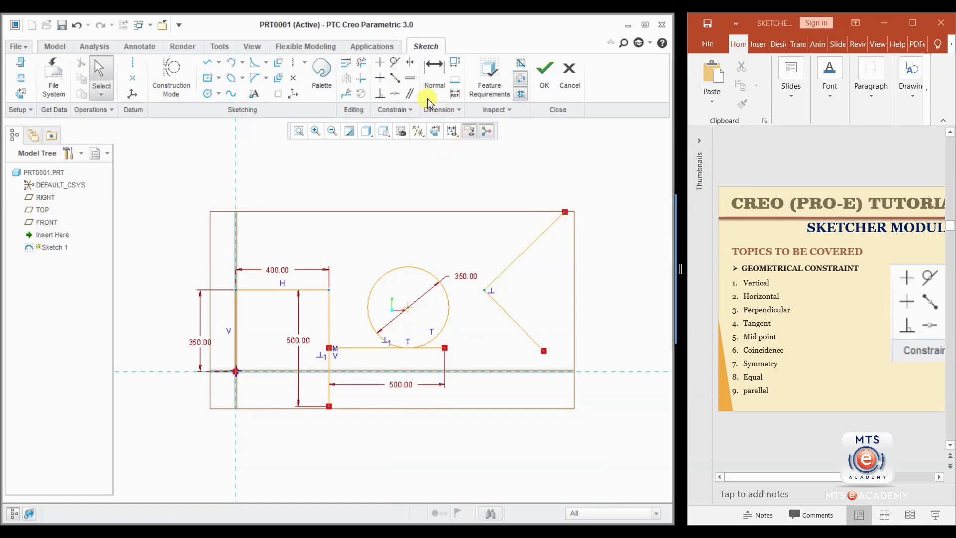
pyautogui.moveTo(563, 213); pyautogui.dragTo(591, 197)
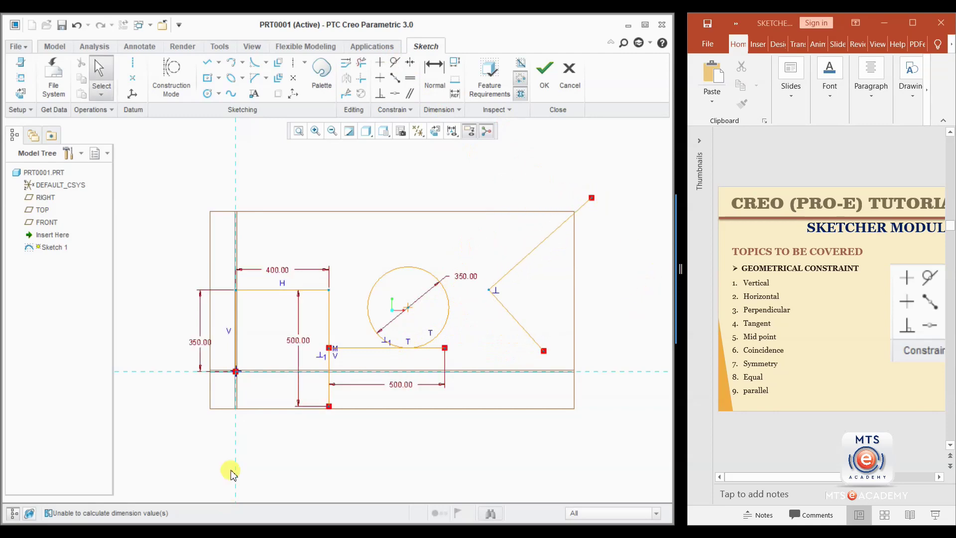
# - Sketch a line starting on the V's upper slanted line and running perpendicular from it, down and away from the circle
pyautogui.moveTo(576, 275)
pyautogui.keyDown('ctrl'); pyautogui.mouseDown(button='middle')
pyautogui.moveTo(536, 275)
pyautogui.moveTo(551, 274)
pyautogui.mouseUp(button='middle'); pyautogui.keyUp('ctrl')
pyautogui.click(435, 131)
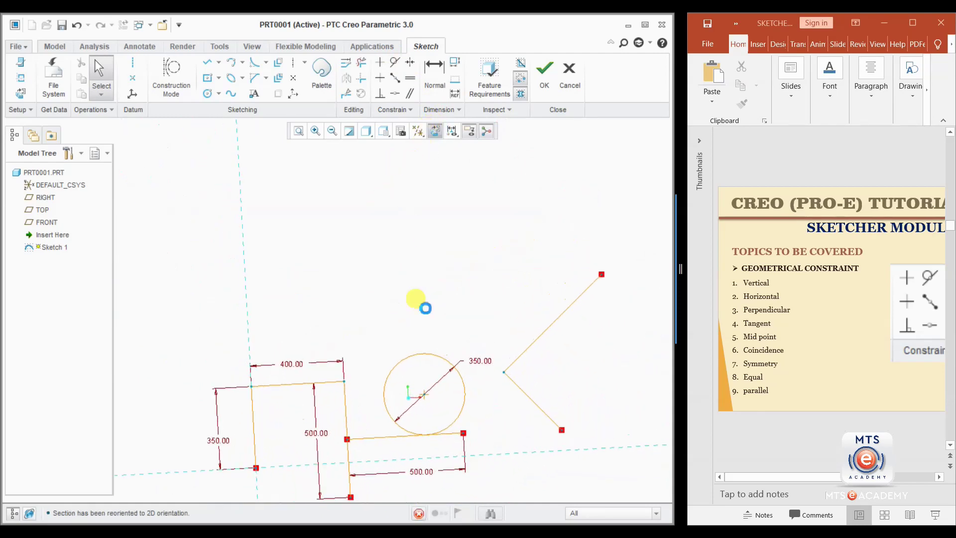
pyautogui.keyDown('shift'); pyautogui.moveTo(442, 334); pyautogui.dragTo(364, 163, button='middle'); pyautogui.keyUp('shift')
pyautogui.moveTo(381, 278)
pyautogui.keyDown('ctrl'); pyautogui.mouseDown(button='middle')
pyautogui.moveTo(380, 329)
pyautogui.moveTo(382, 262)
pyautogui.mouseUp(button='middle'); pyautogui.keyUp('ctrl')
pyautogui.moveTo(492, 232)
pyautogui.keyDown('shift'); pyautogui.mouseDown(button='middle')
pyautogui.moveTo(484, 262)
pyautogui.moveTo(492, 269)
pyautogui.mouseUp(button='middle'); pyautogui.keyUp('shift')
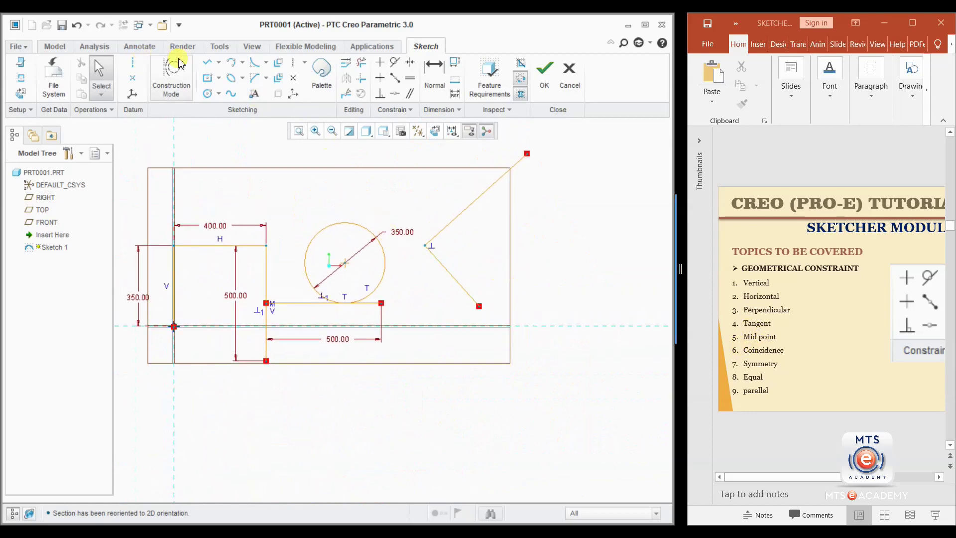
pyautogui.click(206, 63)
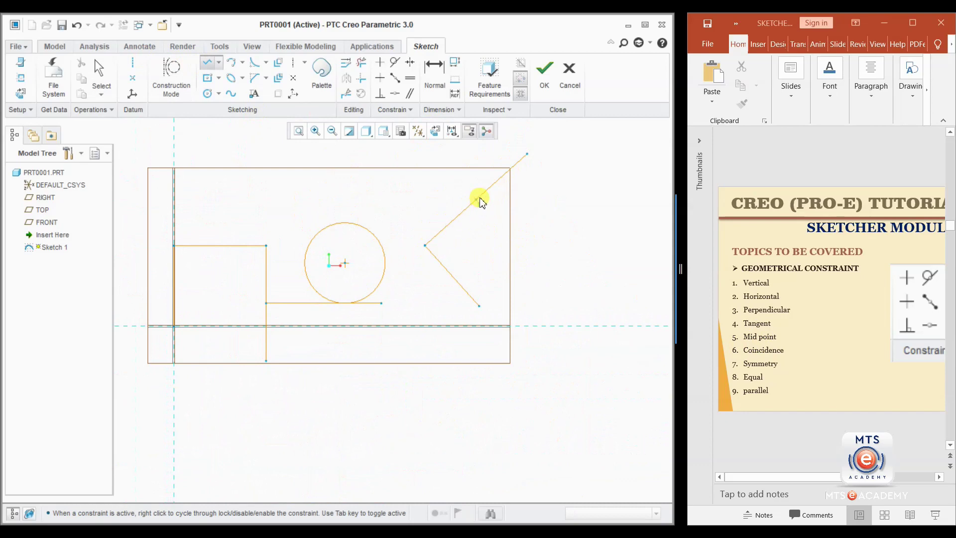
pyautogui.click(464, 210)
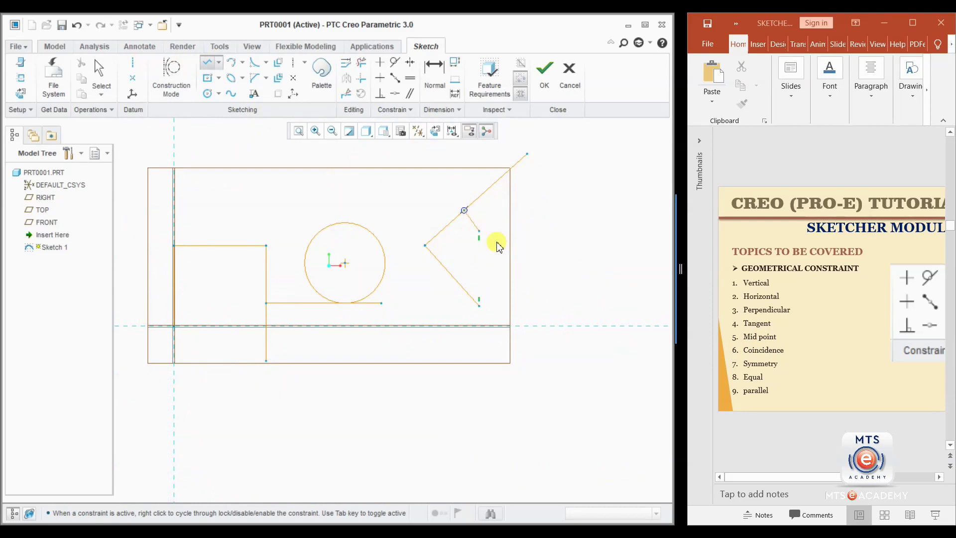
pyautogui.click(543, 299)
pyautogui.middleClick(548, 254)
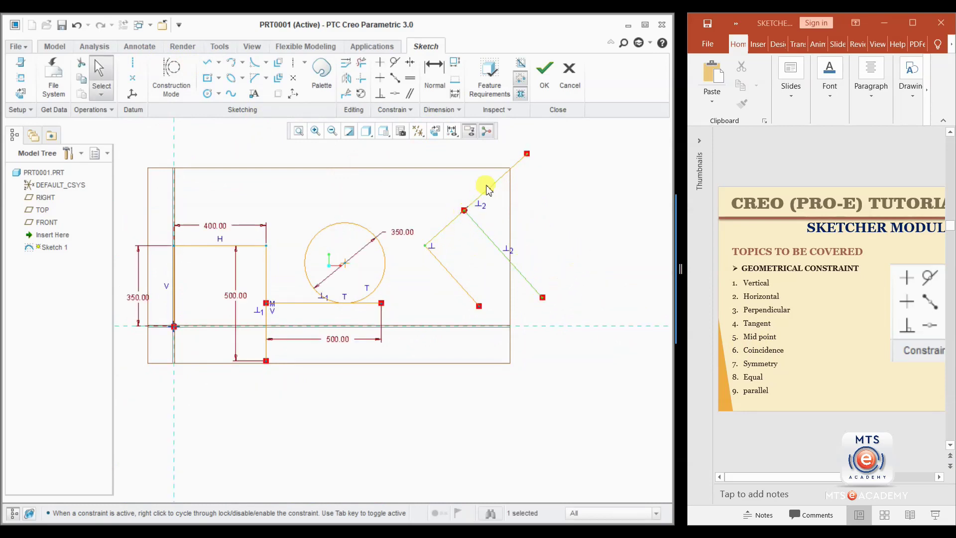
# - Constrain the start point of the new perpendicular line to the midpoint of the V's upper slanted line
pyautogui.click(568, 234)
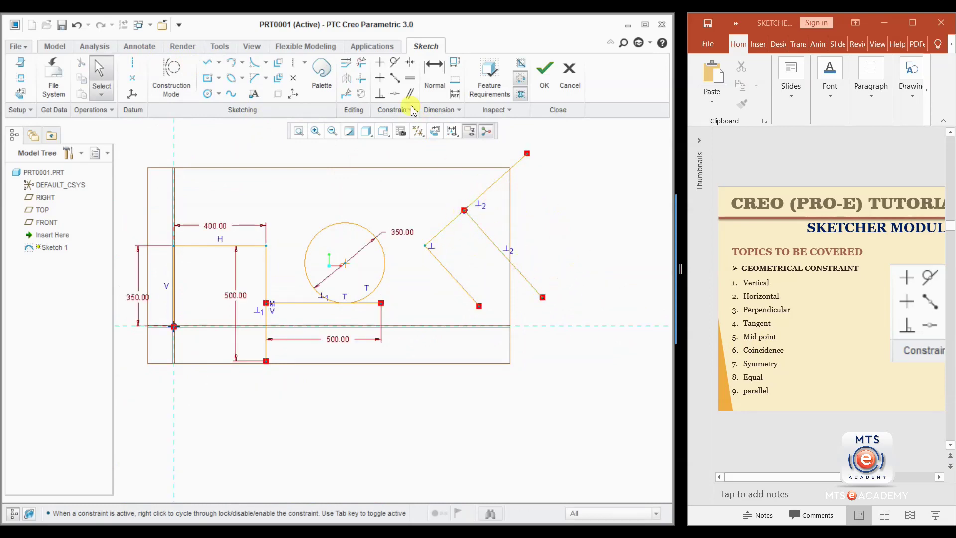
pyautogui.click(396, 82)
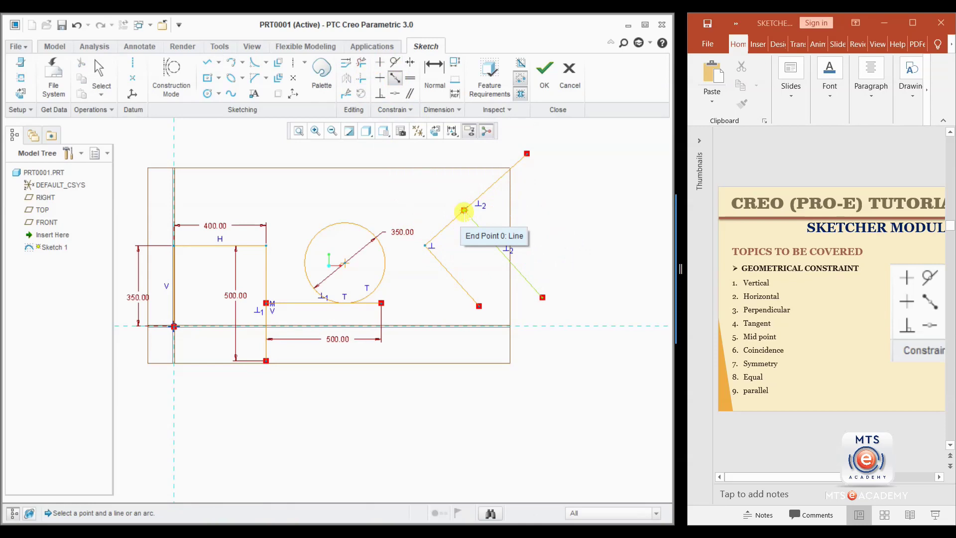
pyautogui.click(463, 210)
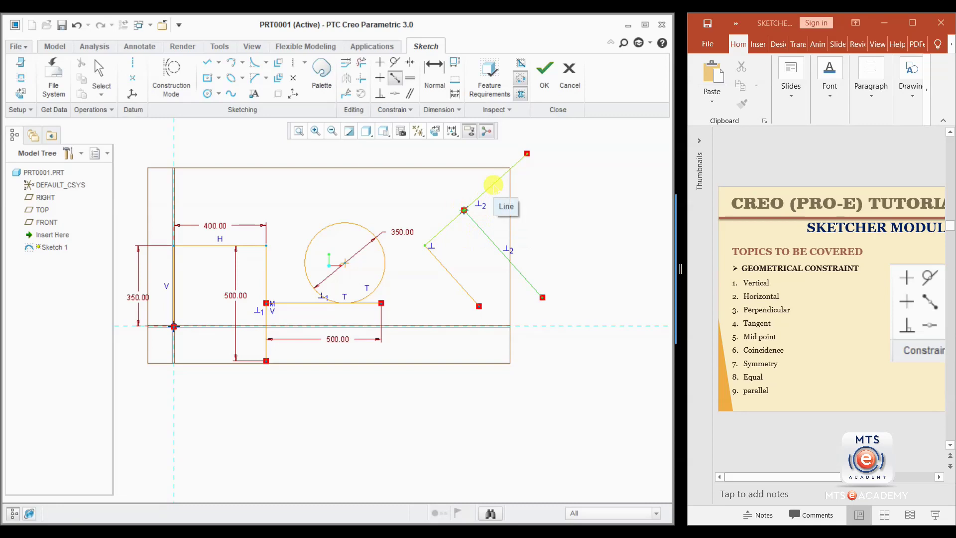
pyautogui.click(493, 184)
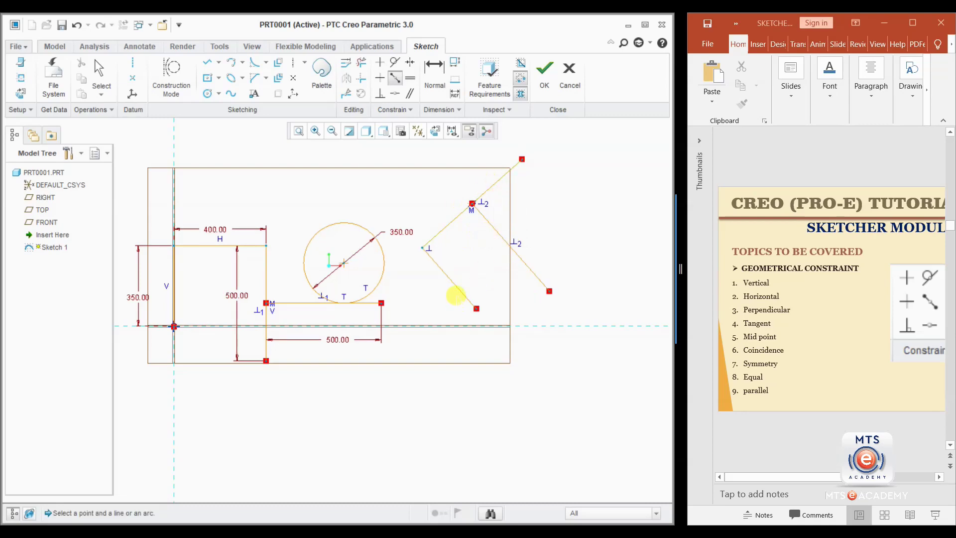
# - Sketch a slanted line starting on the outer perpendicular line and running up and outward, away from the circle
pyautogui.click(208, 62)
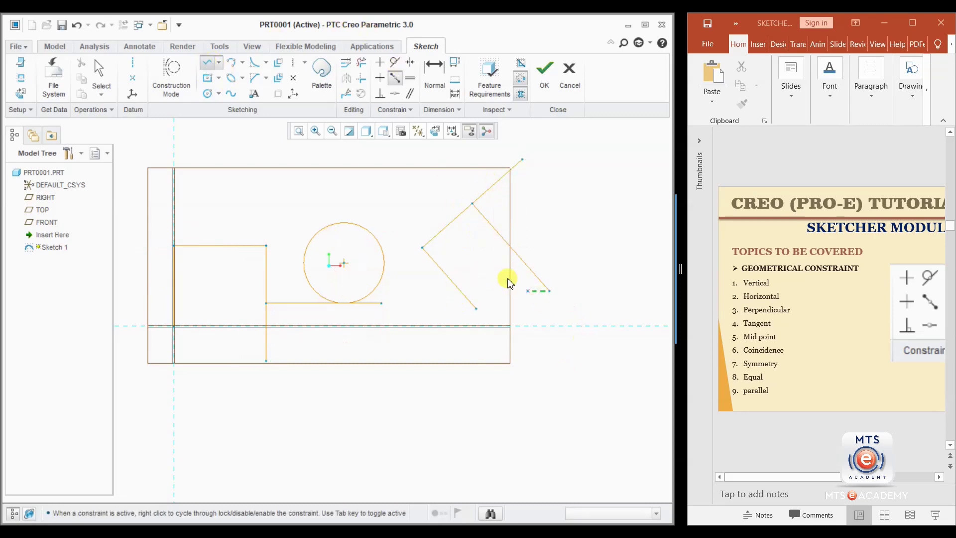
pyautogui.click(523, 259)
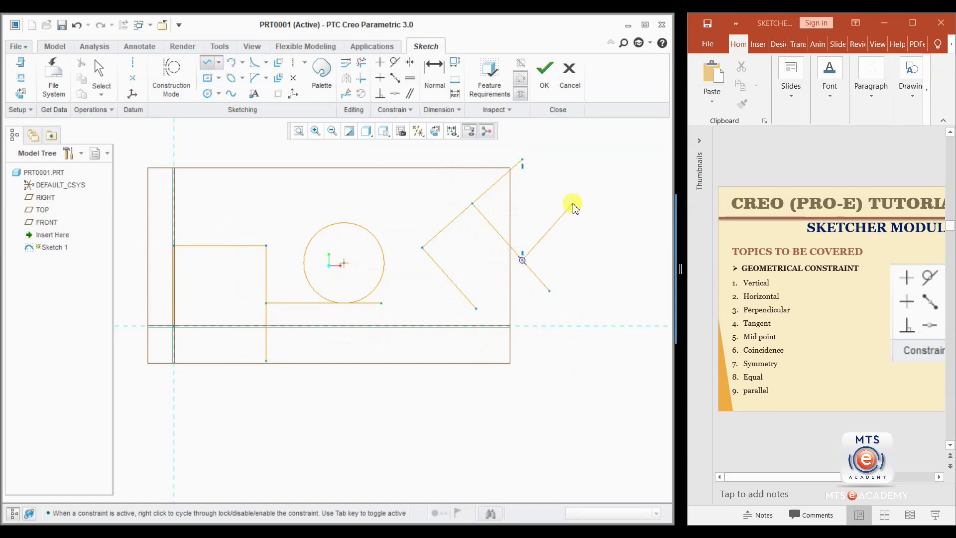
pyautogui.click(591, 187)
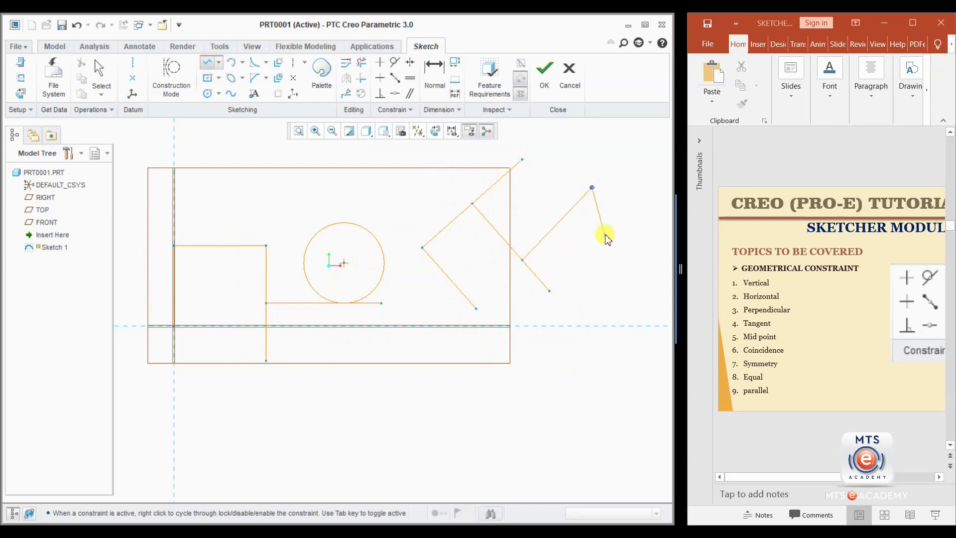
pyautogui.middleClick(604, 235)
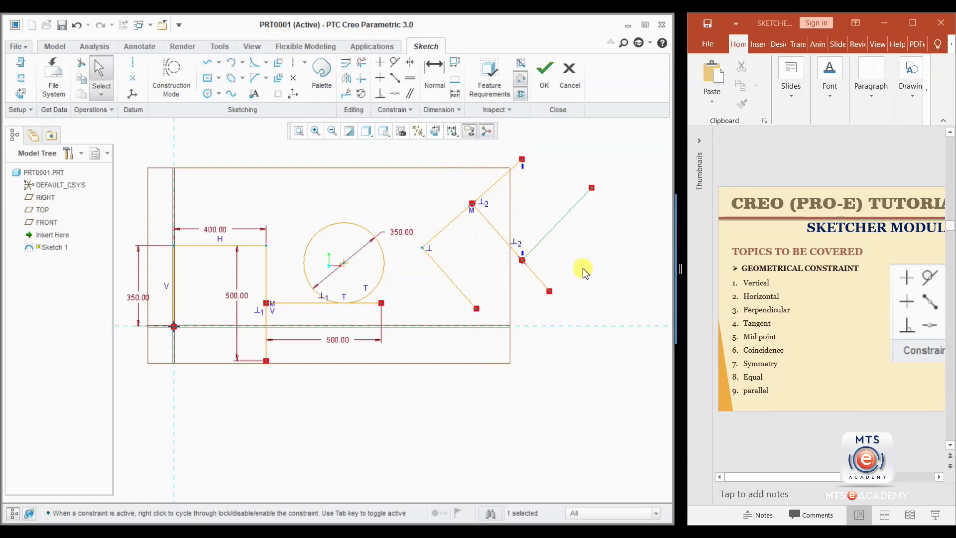
# - Constrain the start point of the new outer slanted line to the midpoint of the perpendicular line it touches
pyautogui.click(396, 78)
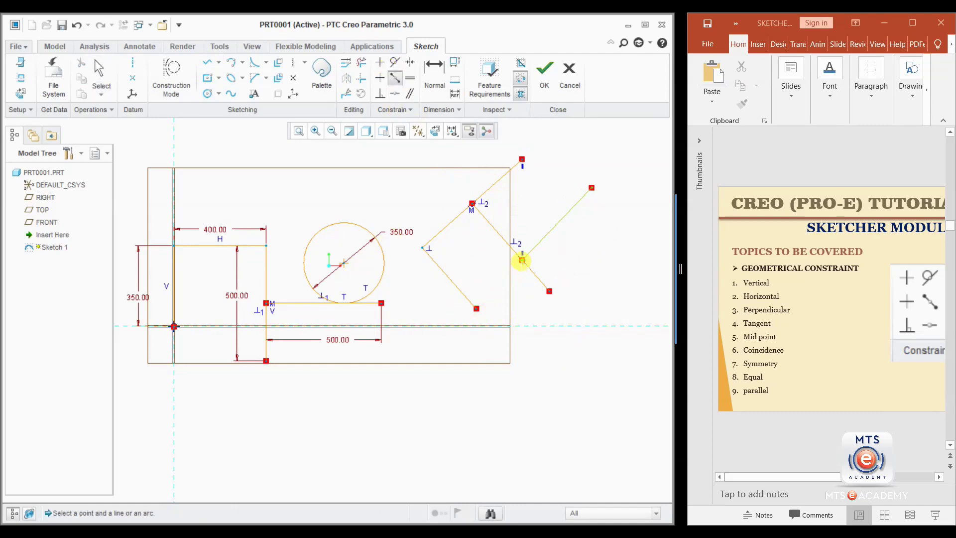
pyautogui.click(522, 260)
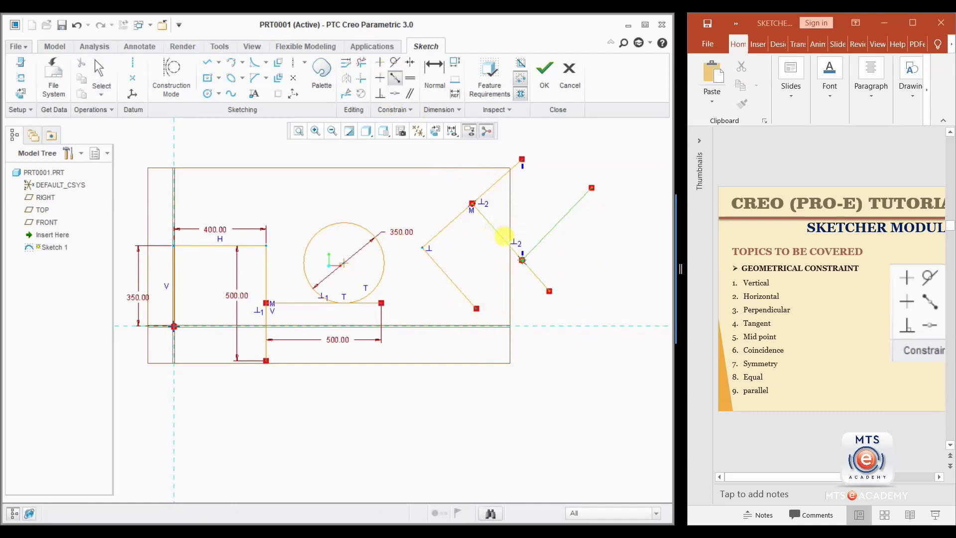
pyautogui.click(504, 235)
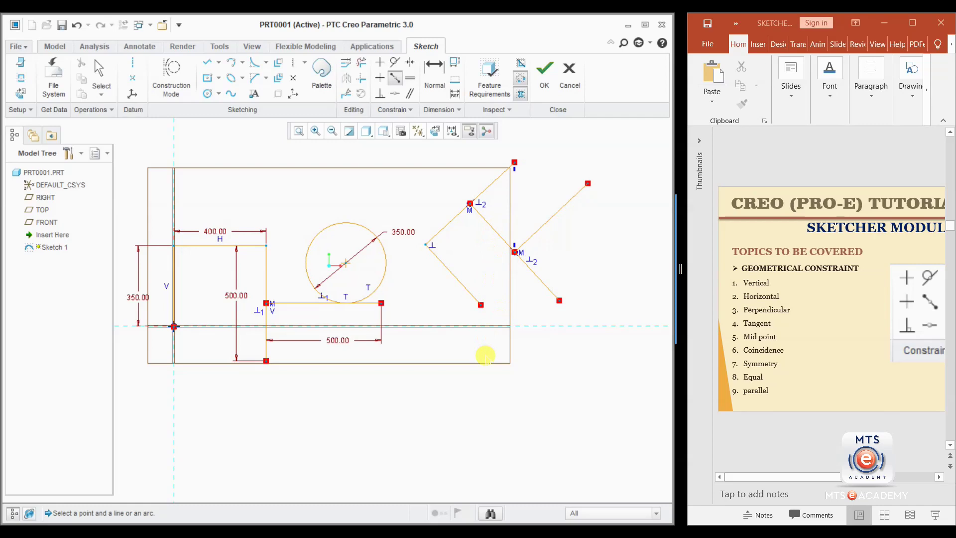
pyautogui.click(397, 81)
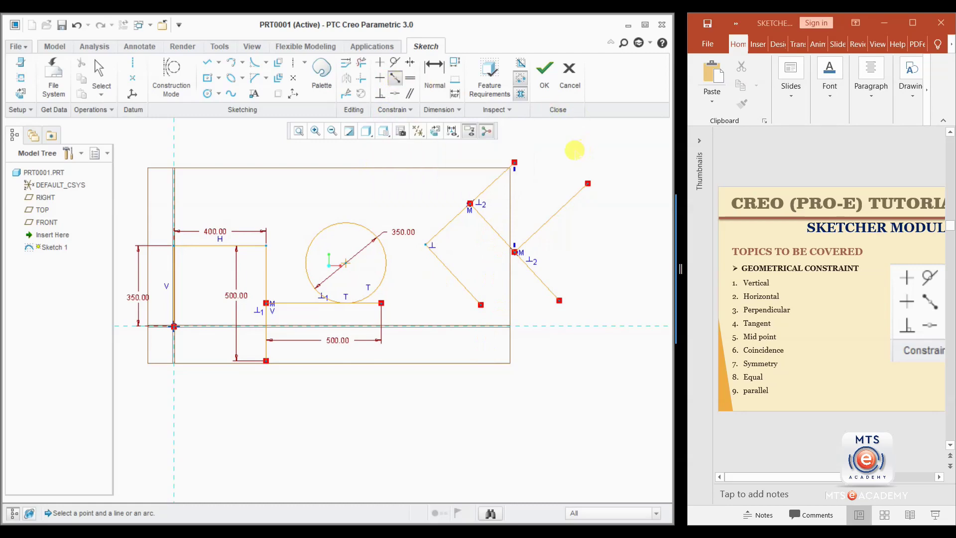
pyautogui.middleClick(574, 150)
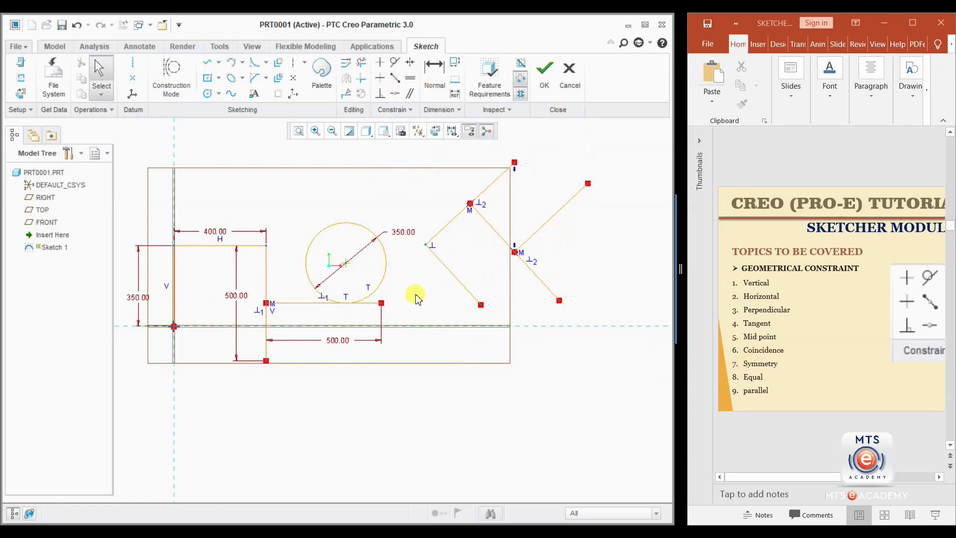
# - Sketch two circles below the rectangular outline, a smaller one inside a larger one, with the larger circle's centre slightly below the smaller's
pyautogui.click(207, 93)
pyautogui.click(502, 431)
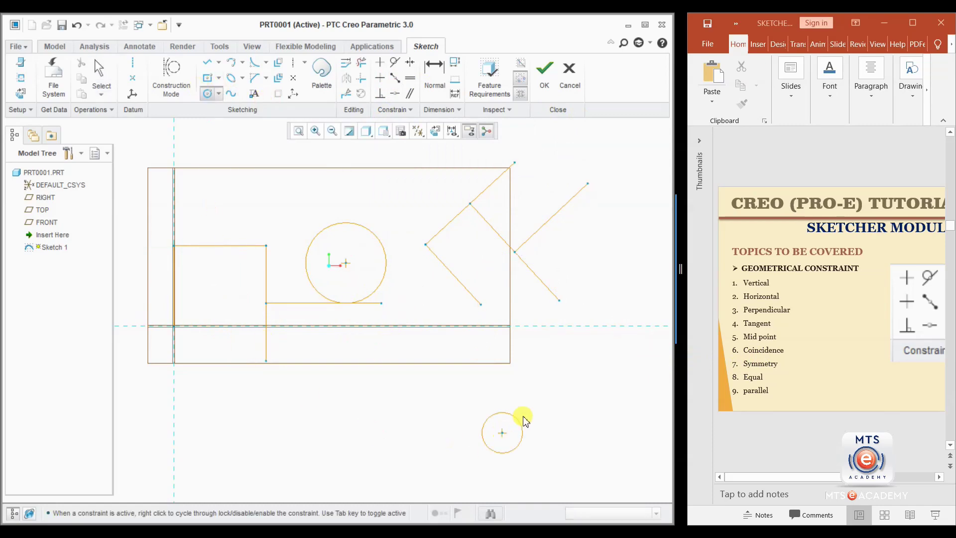
pyautogui.click(532, 408)
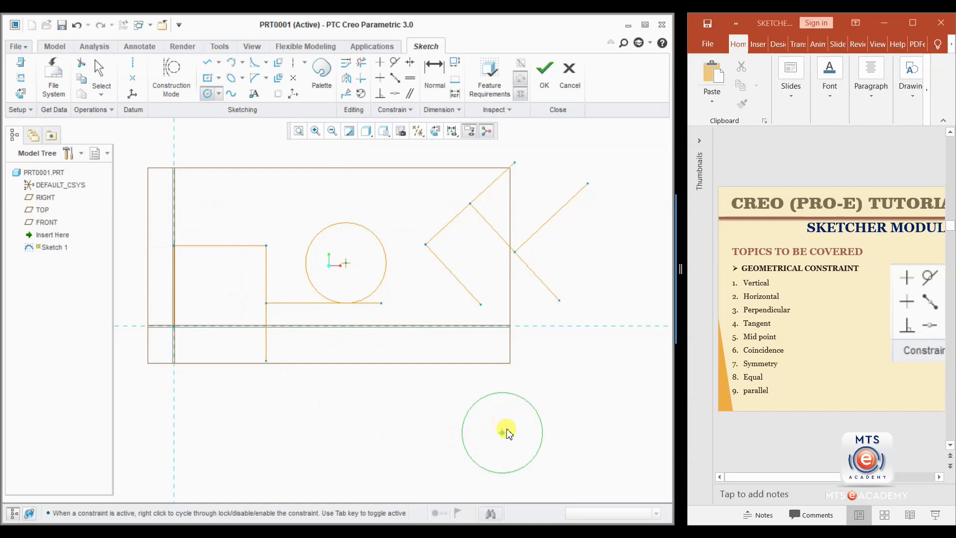
pyautogui.click(502, 444)
pyautogui.click(550, 388)
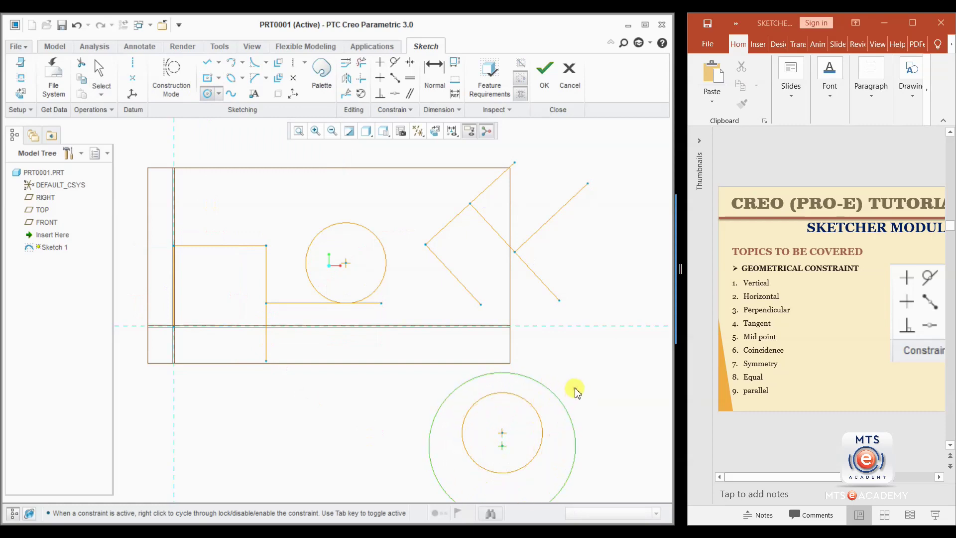
pyautogui.middleClick(571, 388)
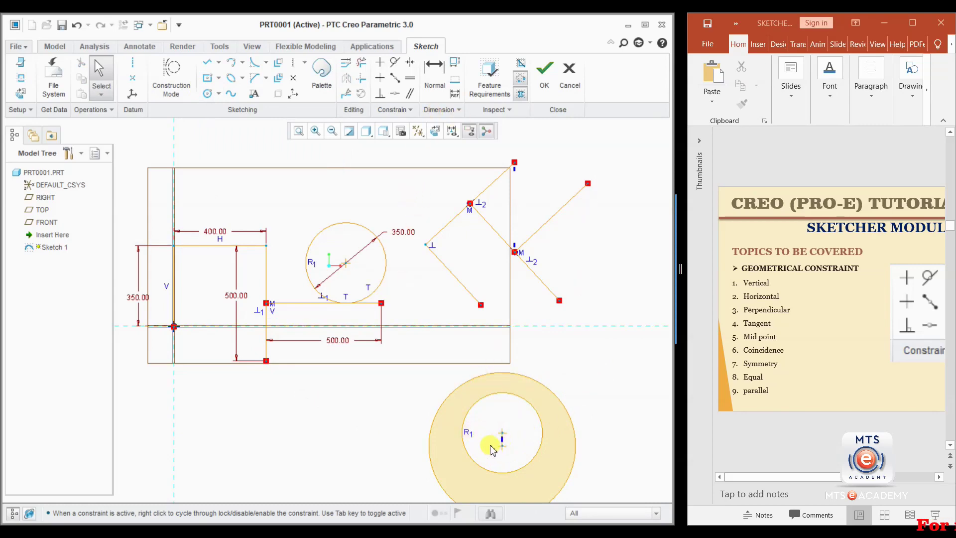
# - Make the two circles' centres coincident, resolving the conflict by deleting the "On horizontal or vertical" constraint
pyautogui.click(395, 94)
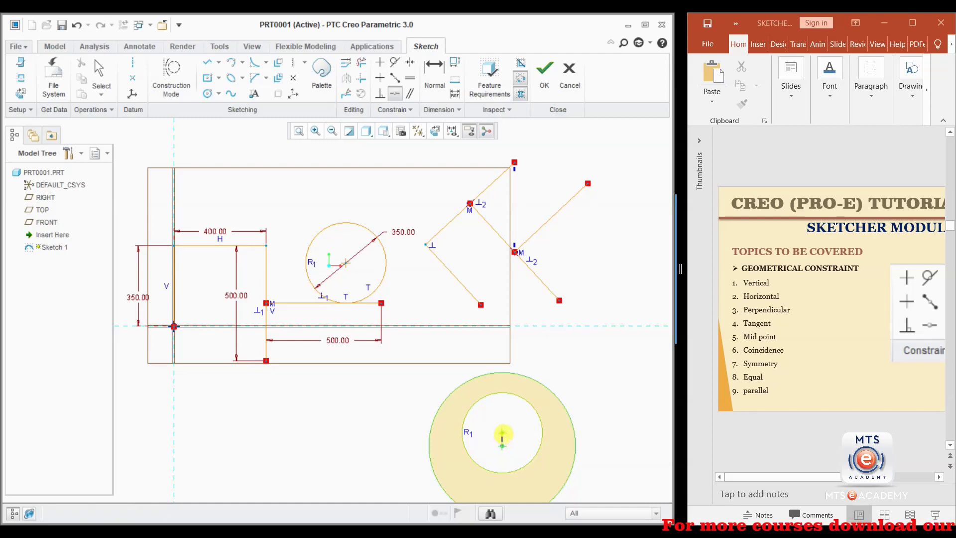
pyautogui.click(502, 434)
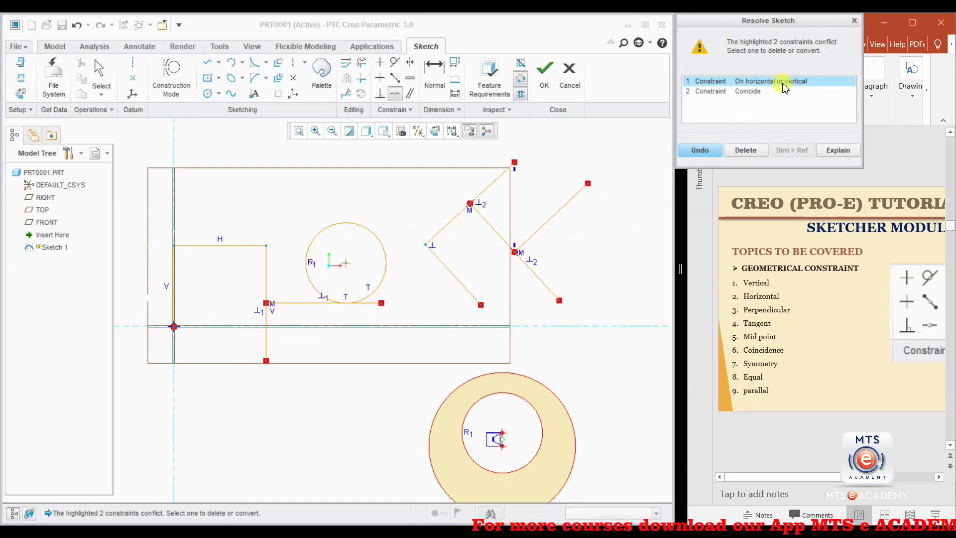
pyautogui.click(712, 92)
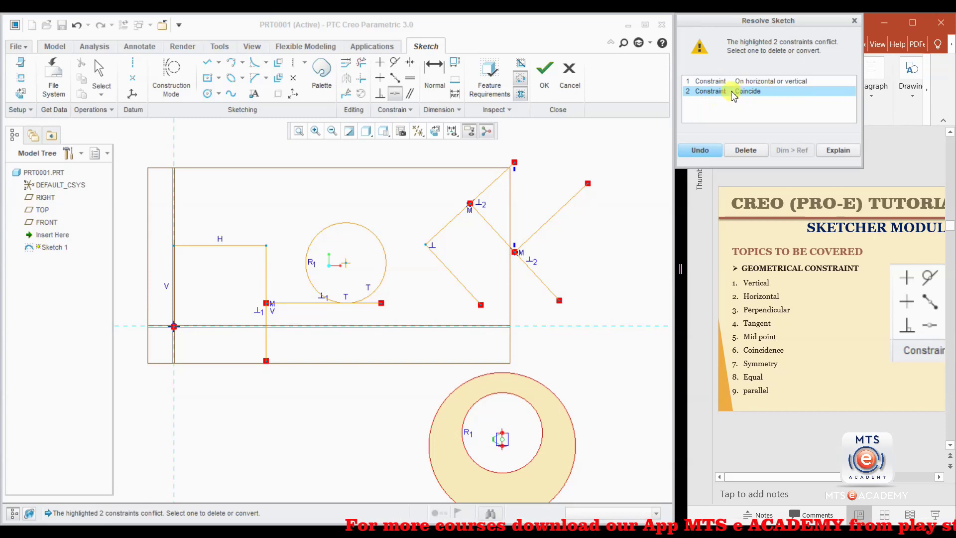
pyautogui.click(730, 81)
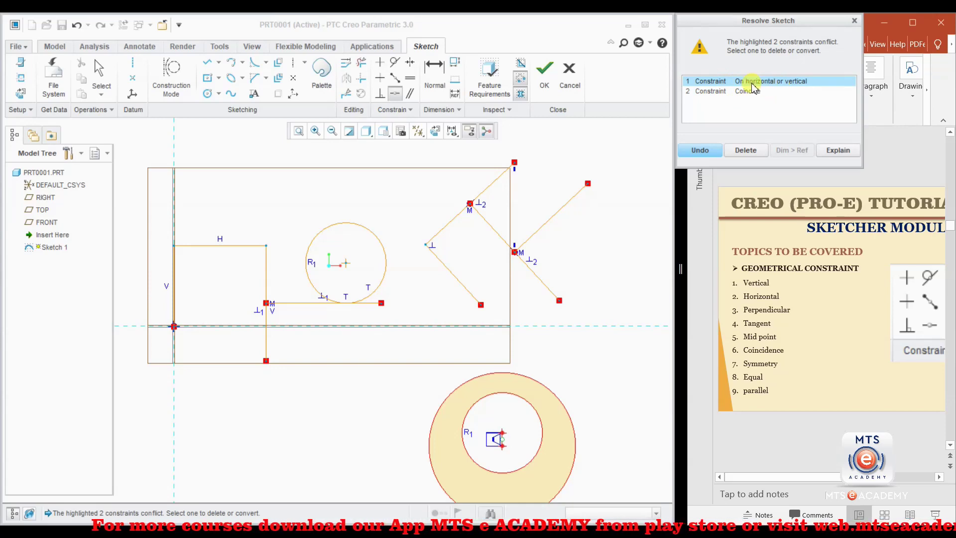
pyautogui.click(737, 150)
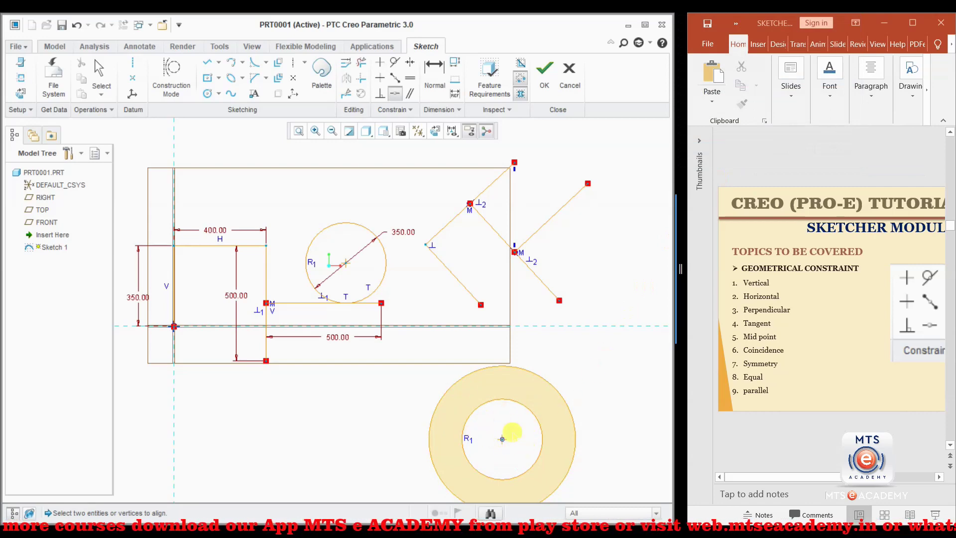
pyautogui.middleClick(596, 350)
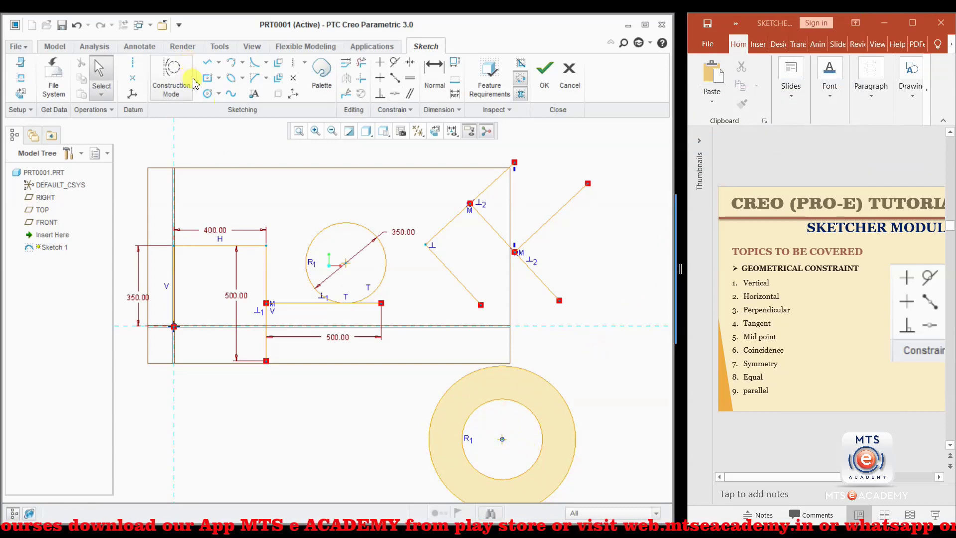
# - Sketch an upright line crossing the lower edge of the rectangular outline, between the 500 vertical line and the concentric circles
pyautogui.click(316, 434)
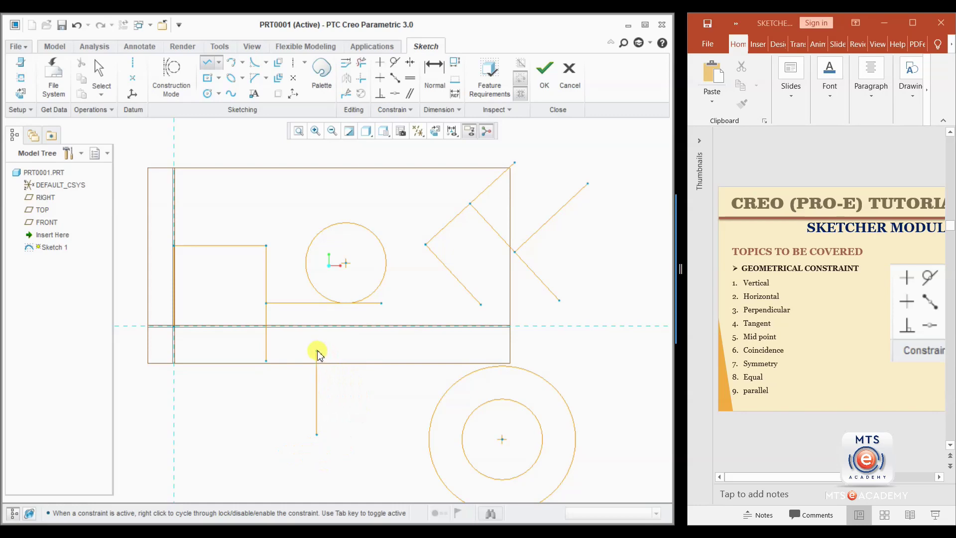
pyautogui.click(316, 351)
pyautogui.middleClick(369, 389)
pyautogui.middleClick(366, 406)
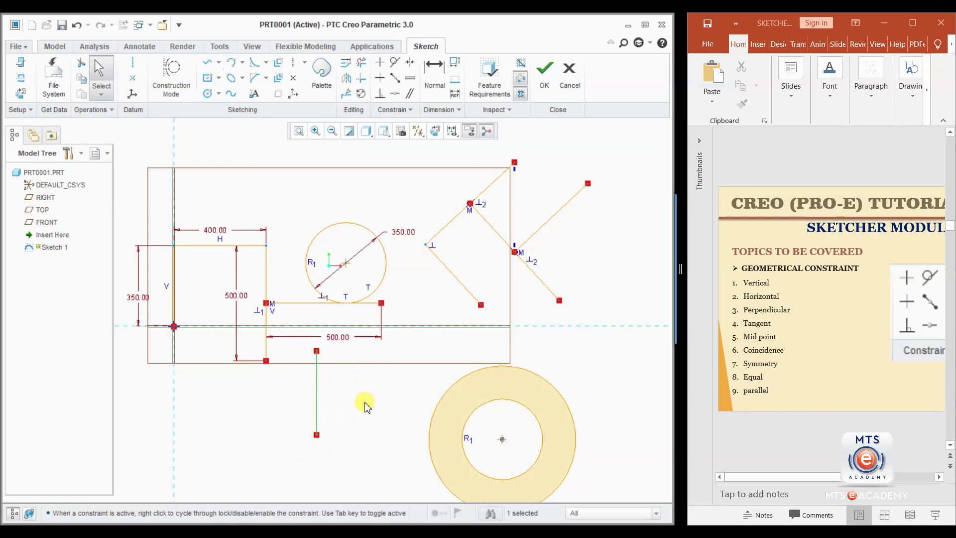
# - Apply a vertical constraint to the upright line crossing the outline's lower edge
pyautogui.click(339, 421)
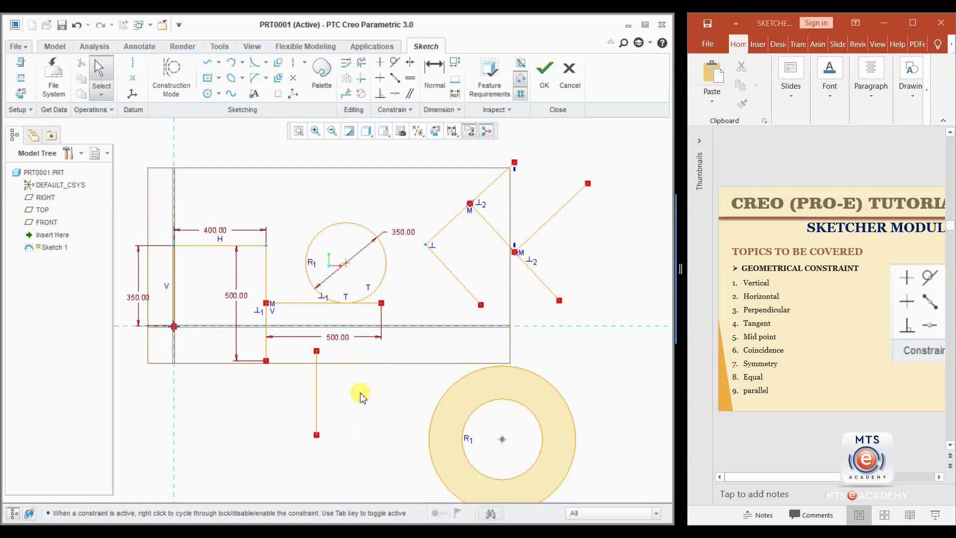
pyautogui.click(317, 384)
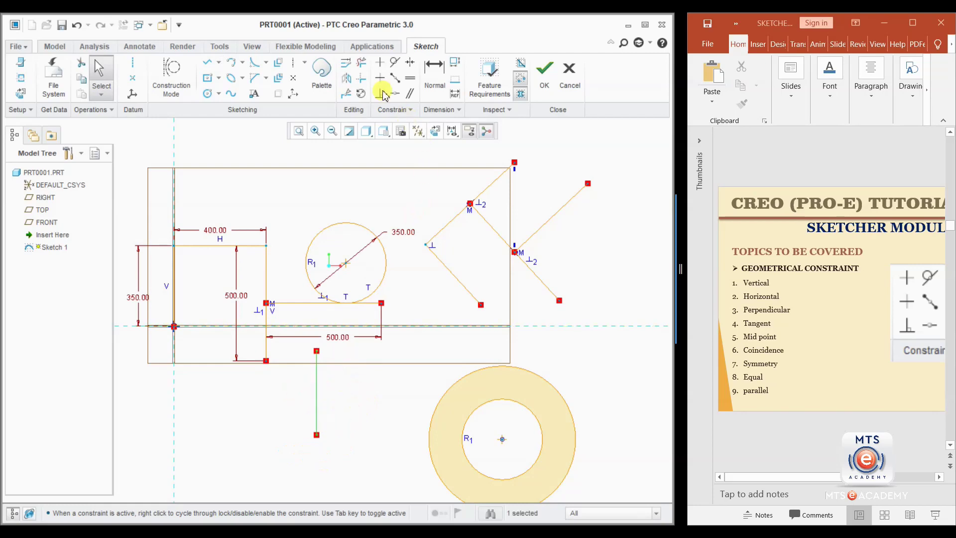
pyautogui.click(341, 417)
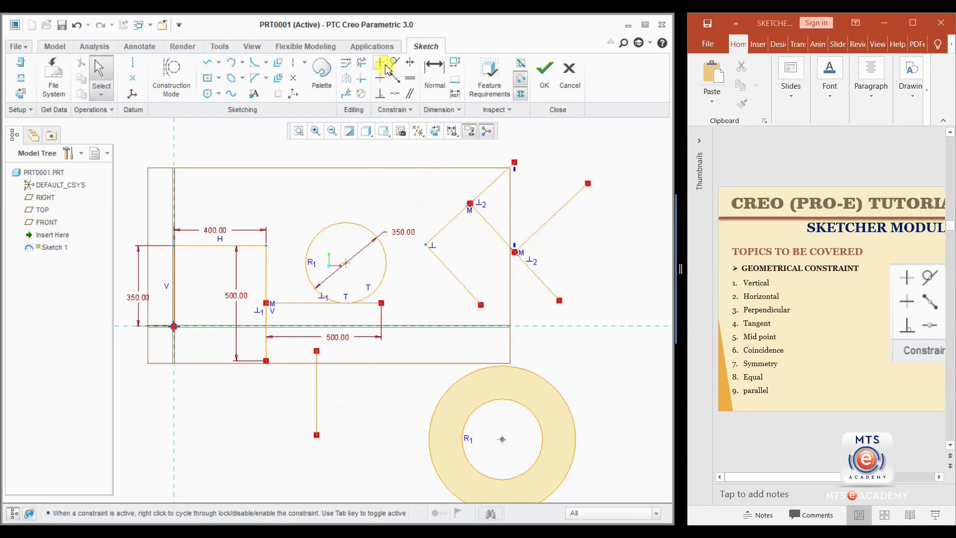
pyautogui.click(380, 63)
pyautogui.click(317, 391)
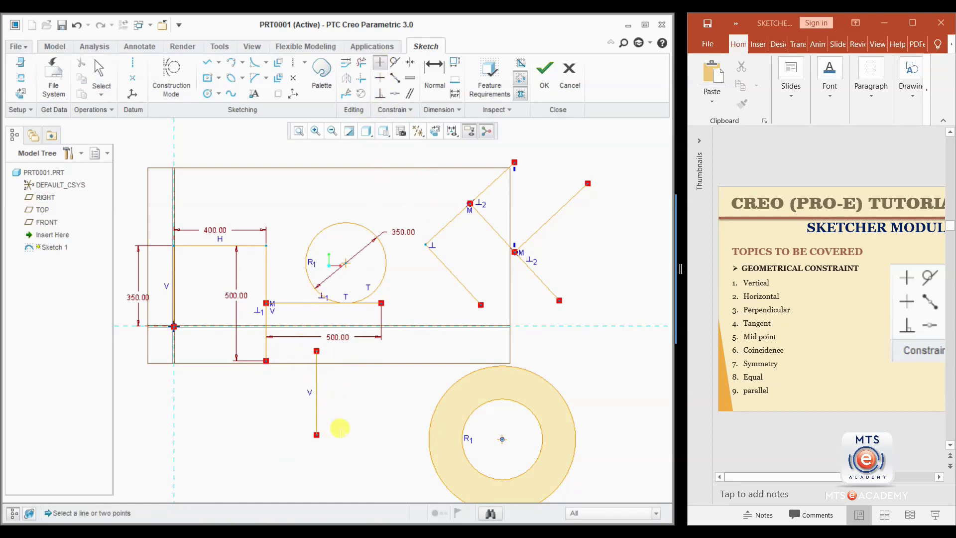
pyautogui.middleClick(372, 404)
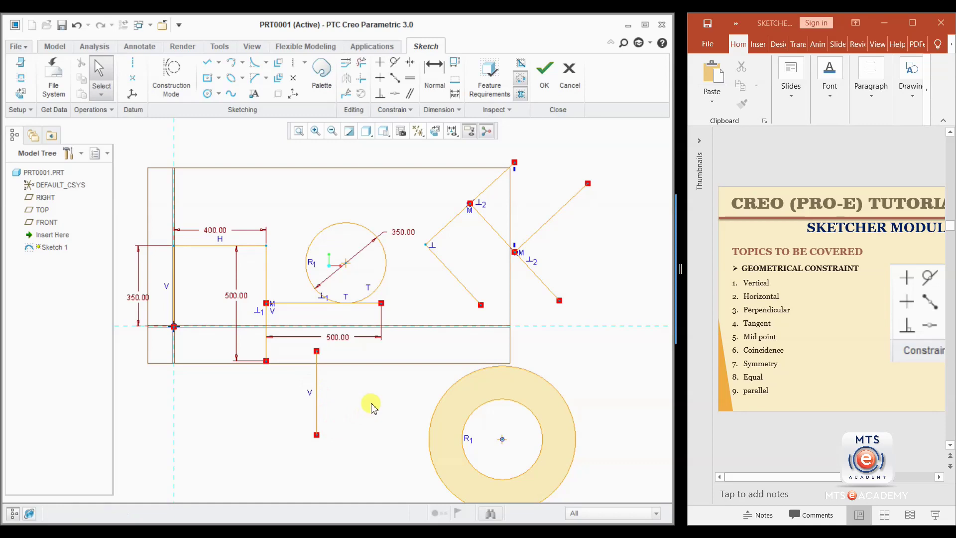
# - Delete all the sketched lines and circles, including the 350 vertical line on the vertical reference, to empty the sketch
pyautogui.scroll(3, 379, 398)
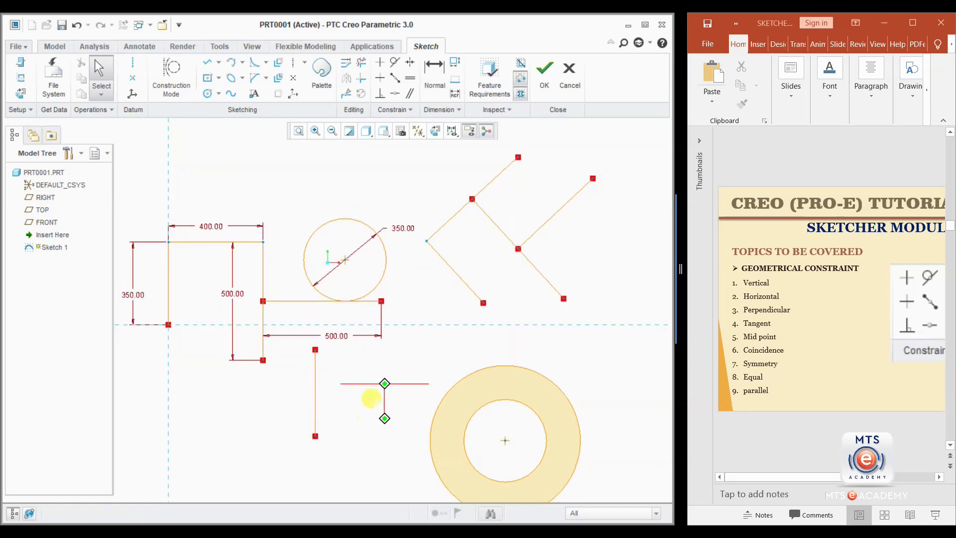
pyautogui.keyDown('shift'); pyautogui.moveTo(398, 366); pyautogui.dragTo(363, 336, button='middle'); pyautogui.keyUp('shift')
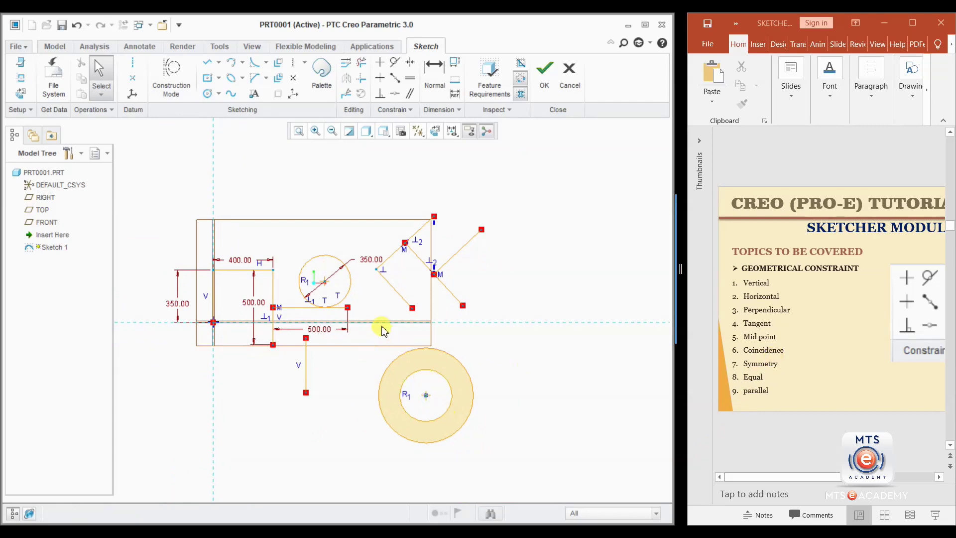
pyautogui.moveTo(513, 193)
pyautogui.mouseDown()
pyautogui.moveTo(452, 305)
pyautogui.moveTo(247, 455)
pyautogui.mouseUp()
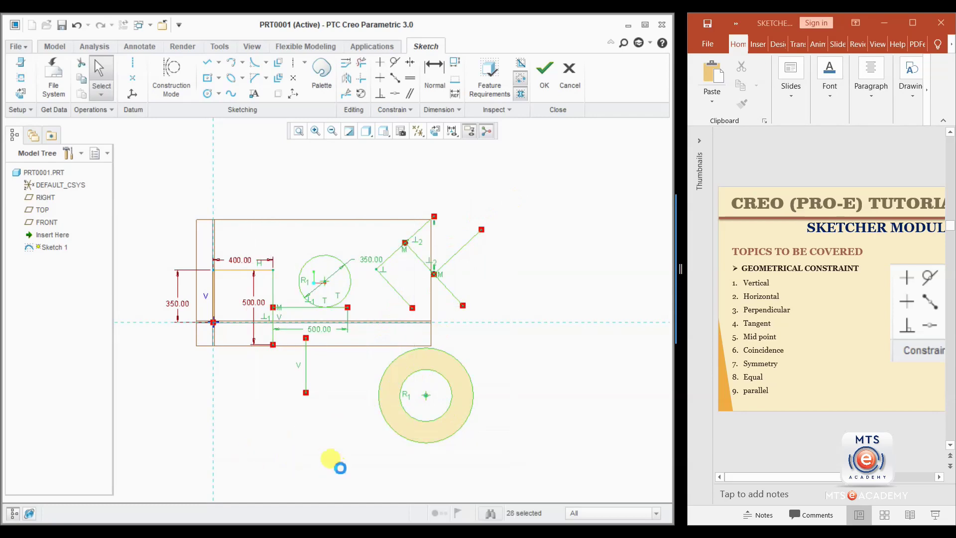
pyautogui.press('Delete')
pyautogui.press('Delete')
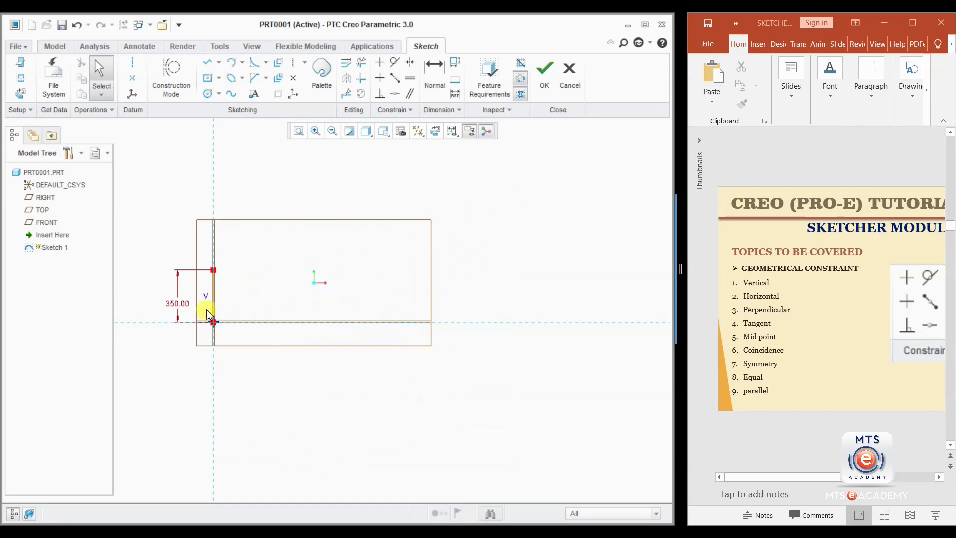
pyautogui.click(212, 296)
pyautogui.press('Delete')
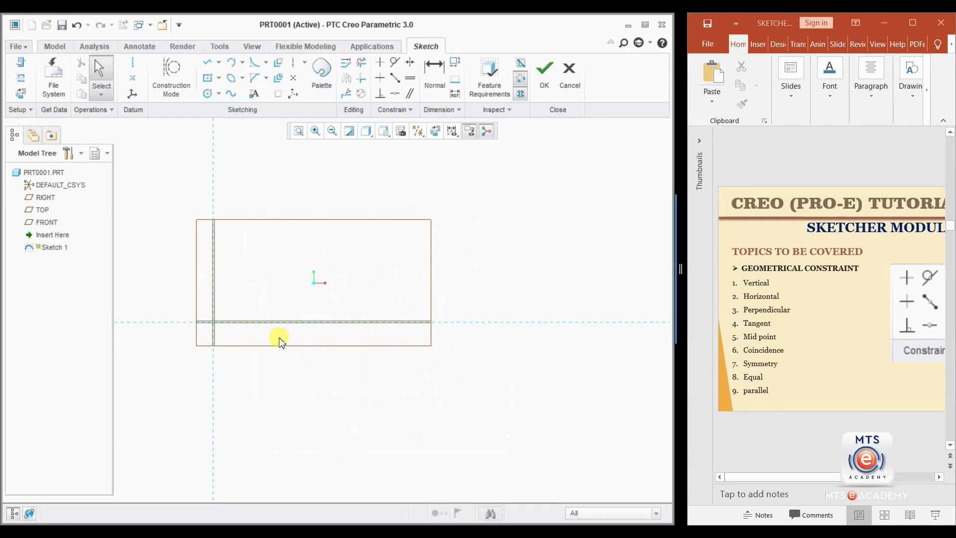
# - Sketch a zigzag chain of four lines from the vertical reference, out to its side, ending on the horizontal reference
pyautogui.moveTo(278, 337); pyautogui.dragTo(292, 337, button='middle')
pyautogui.click(437, 132)
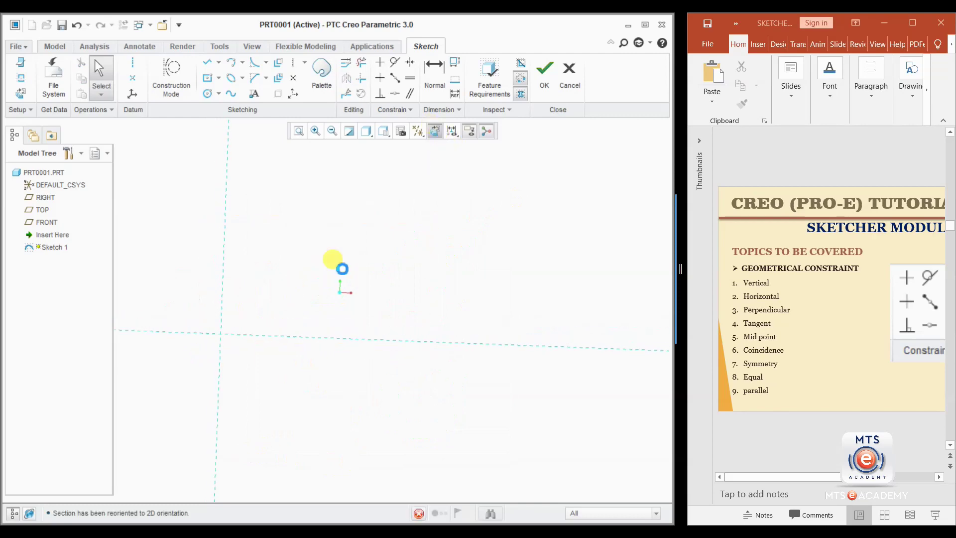
pyautogui.moveTo(291, 329)
pyautogui.keyDown('shift'); pyautogui.mouseDown(button='middle')
pyautogui.moveTo(320, 313)
pyautogui.moveTo(359, 330)
pyautogui.mouseUp(button='middle'); pyautogui.keyUp('shift')
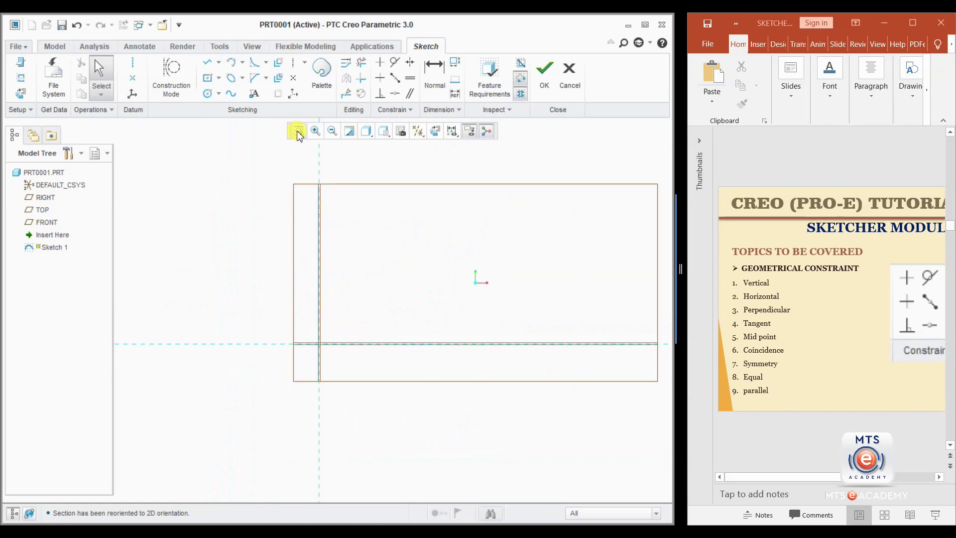
pyautogui.click(207, 62)
pyautogui.click(319, 244)
pyautogui.click(237, 233)
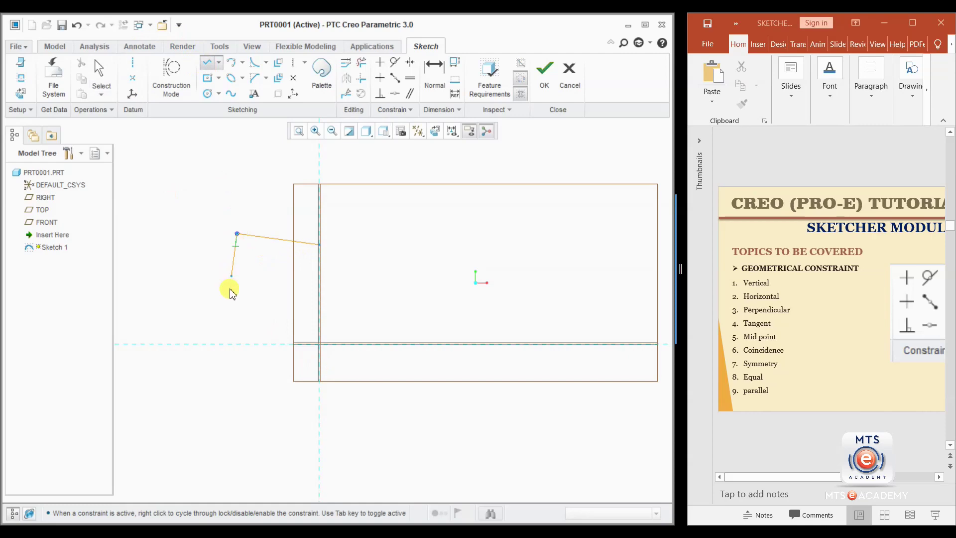
pyautogui.click(230, 290)
pyautogui.click(289, 289)
pyautogui.click(246, 344)
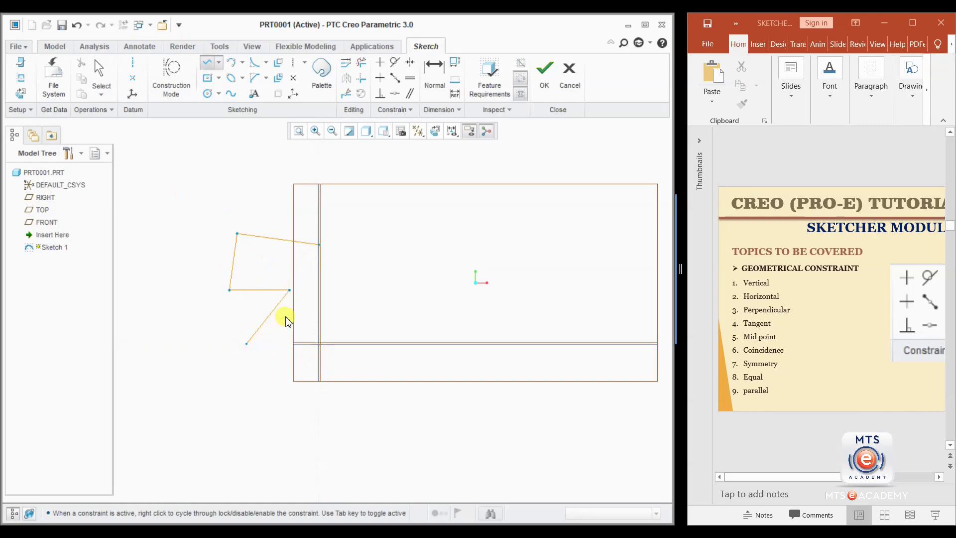
pyautogui.middleClick(285, 315)
# - Add a vertical centerline on the vertical reference and mirror the four-line chain about it
pyautogui.click(300, 63)
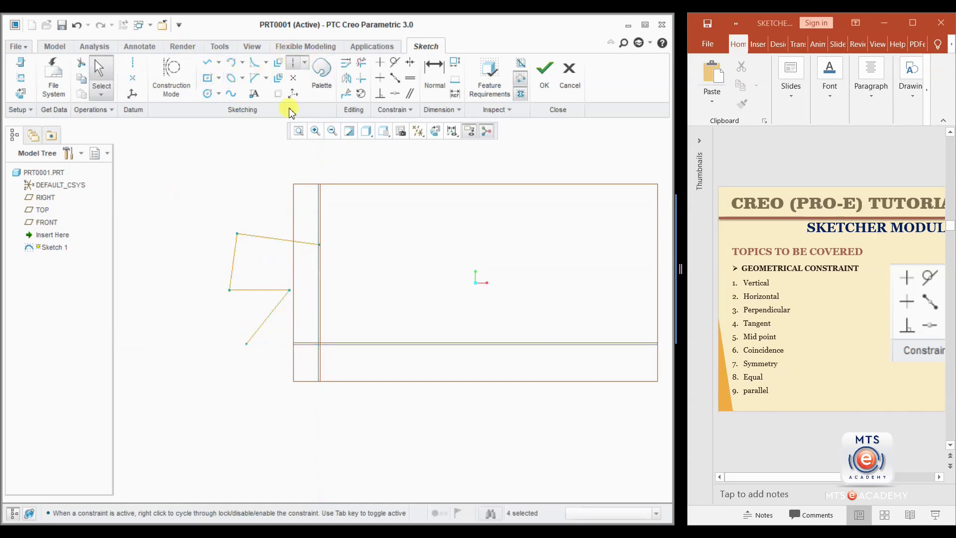
pyautogui.middleClick(326, 230)
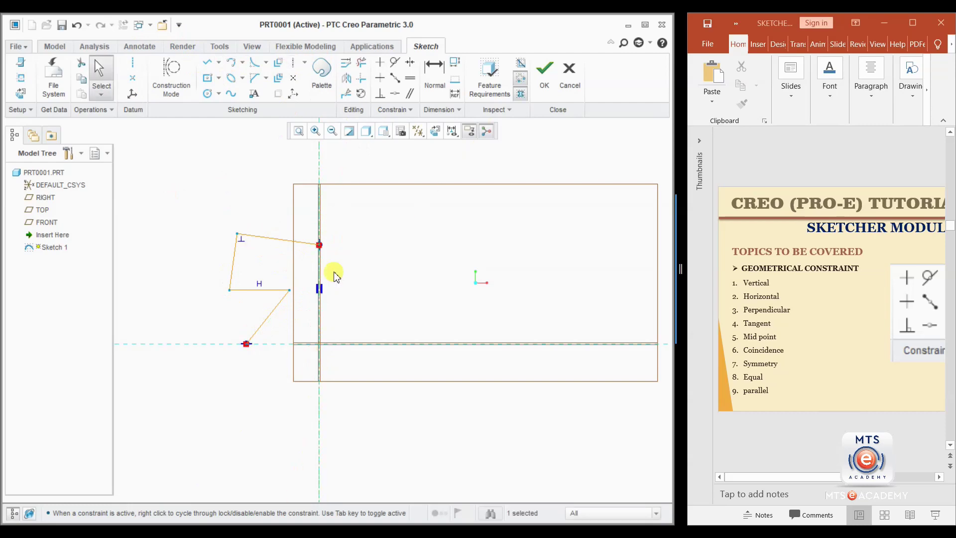
pyautogui.moveTo(208, 196)
pyautogui.mouseDown()
pyautogui.moveTo(313, 390)
pyautogui.moveTo(344, 383)
pyautogui.mouseUp()
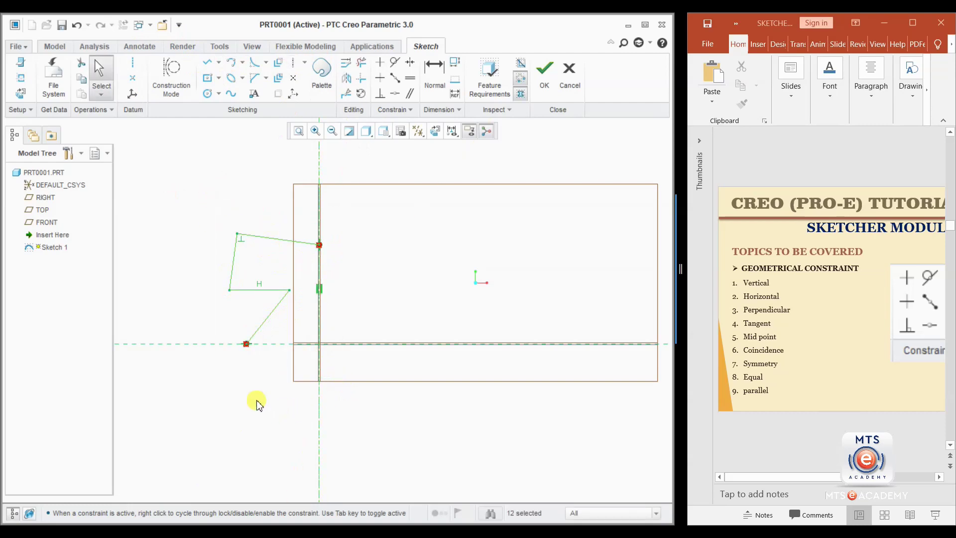
pyautogui.click(346, 78)
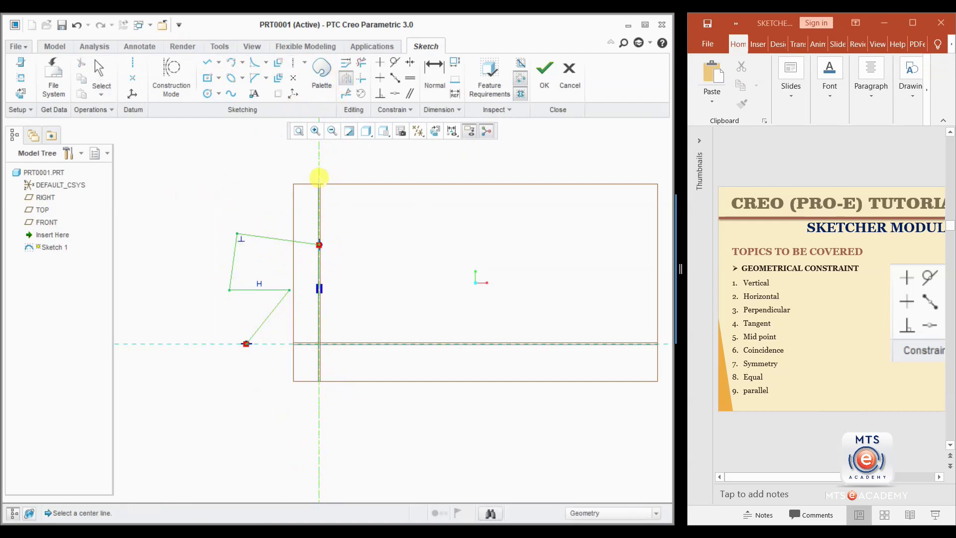
pyautogui.click(319, 178)
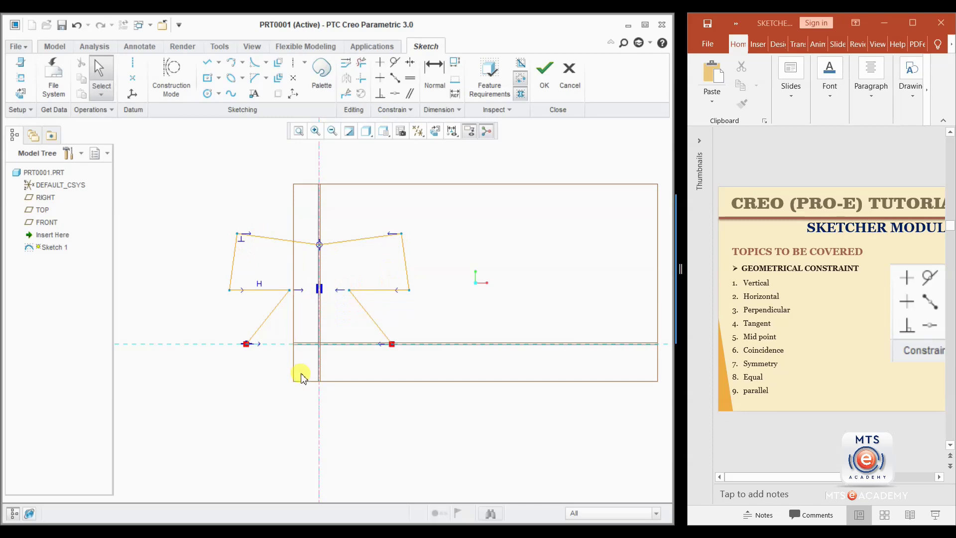
# - Delete the mirrored copy, the original line chain and the vertical centerline
pyautogui.press('Delete')
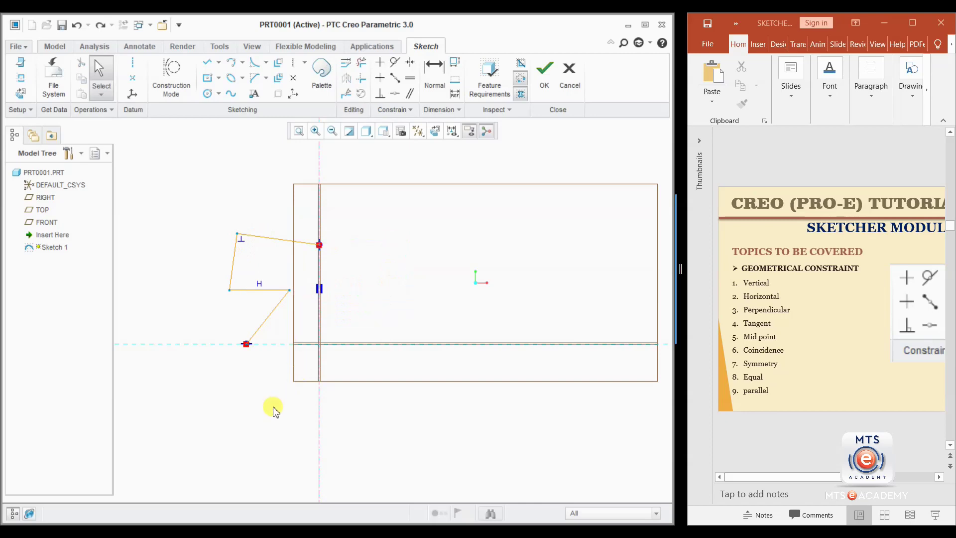
pyautogui.press('Delete')
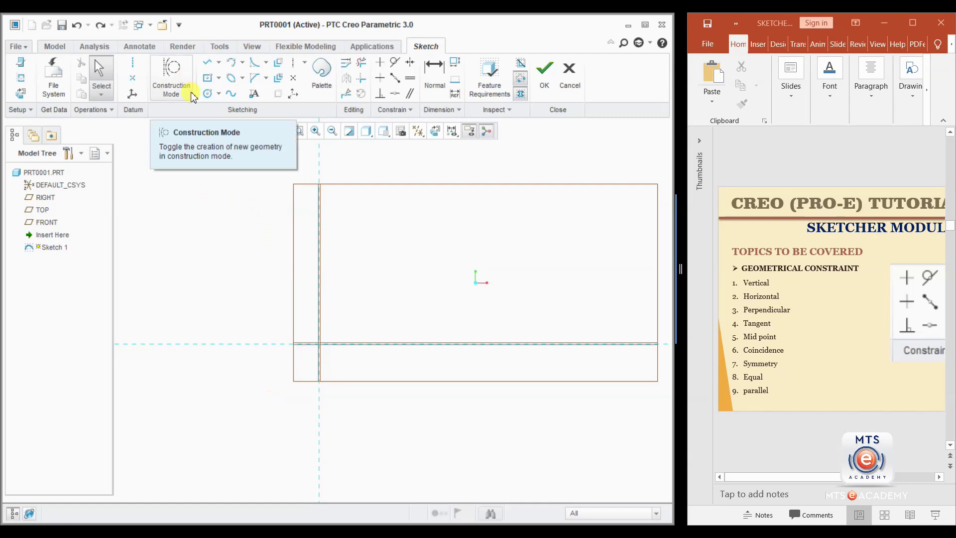
# - Sketch a corner rectangle about 863 wide, spanning the vertical reference with its lower edge on the horizontal reference
pyautogui.click(219, 78)
pyautogui.click(230, 93)
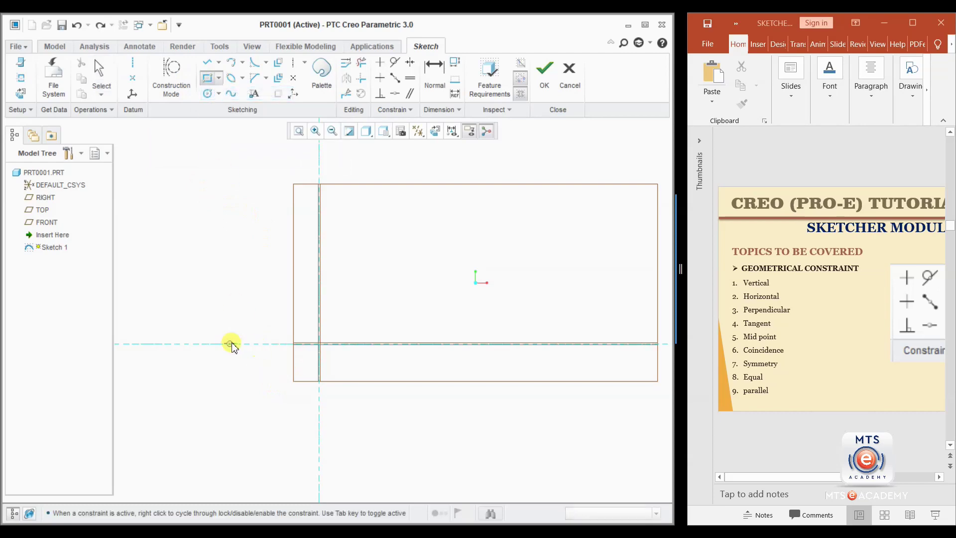
pyautogui.click(229, 344)
pyautogui.click(430, 242)
pyautogui.middleClick(471, 244)
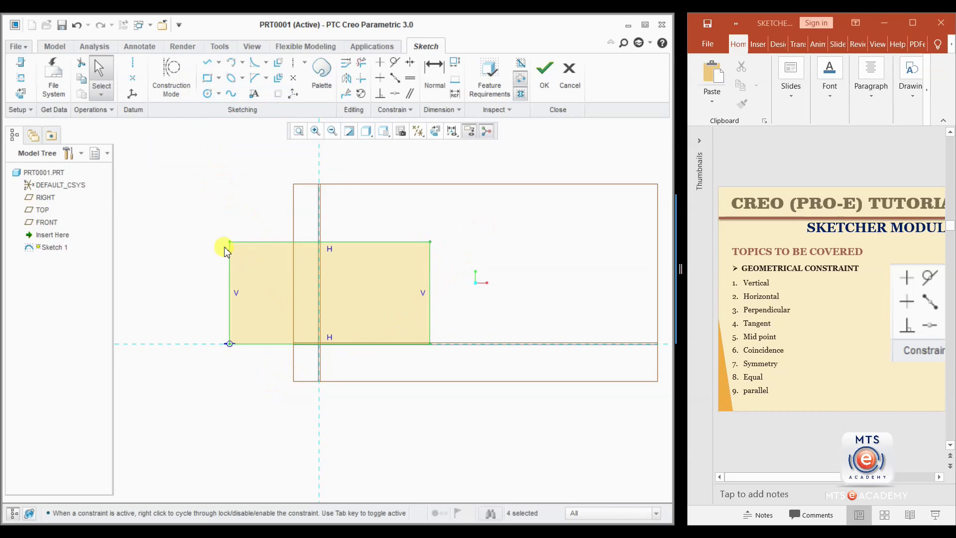
# - Dimension the rectangle's width along its lower edge and set it to 800
pyautogui.click(320, 277)
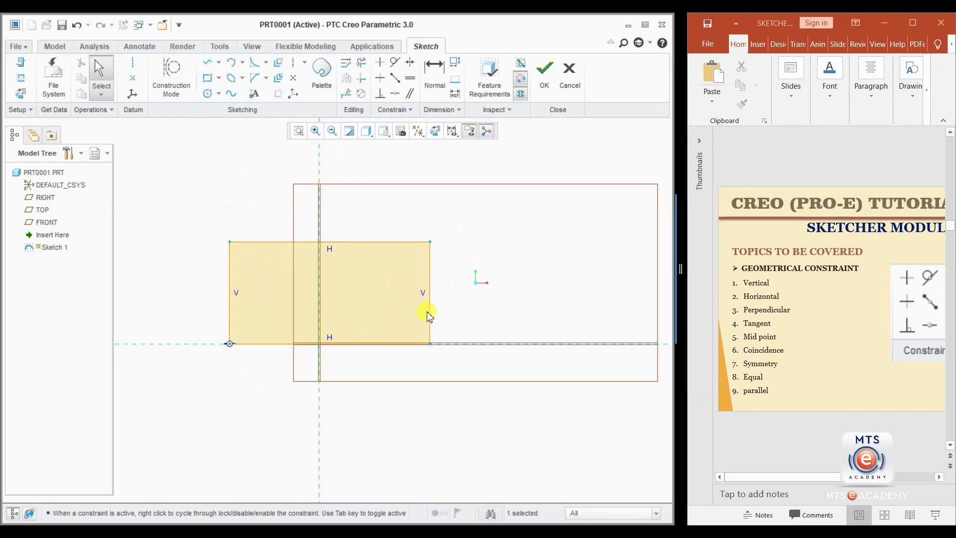
pyautogui.click(434, 72)
pyautogui.click(370, 346)
pyautogui.middleClick(357, 377)
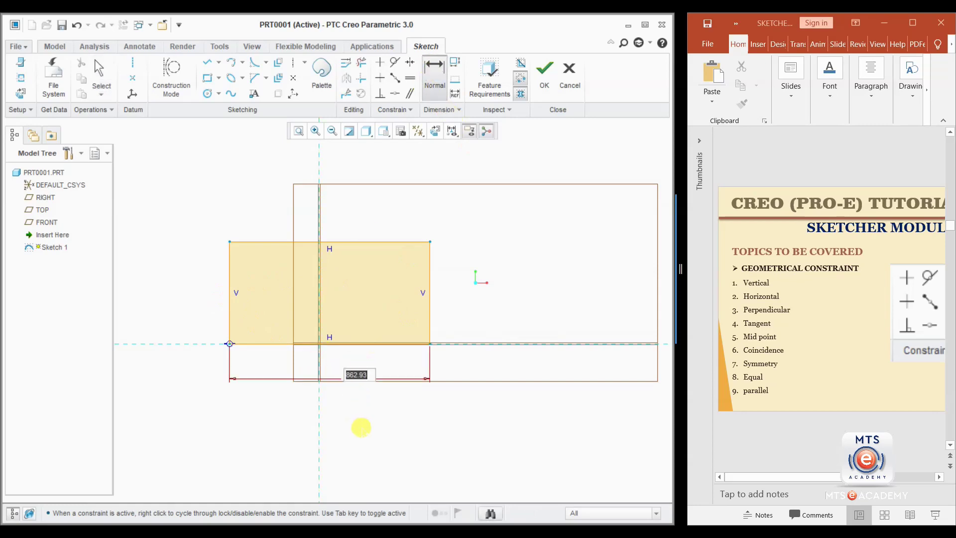
pyautogui.write('800')
pyautogui.press('Return')
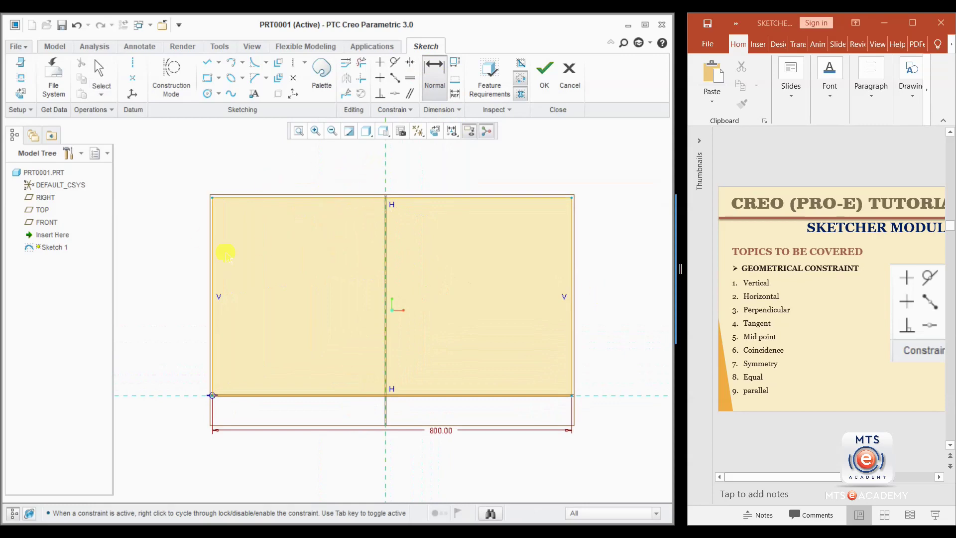
# - Dimension the distance from the rectangle's left edge to the vertical reference and set it to 400
pyautogui.click(215, 254)
pyautogui.middleClick(258, 167)
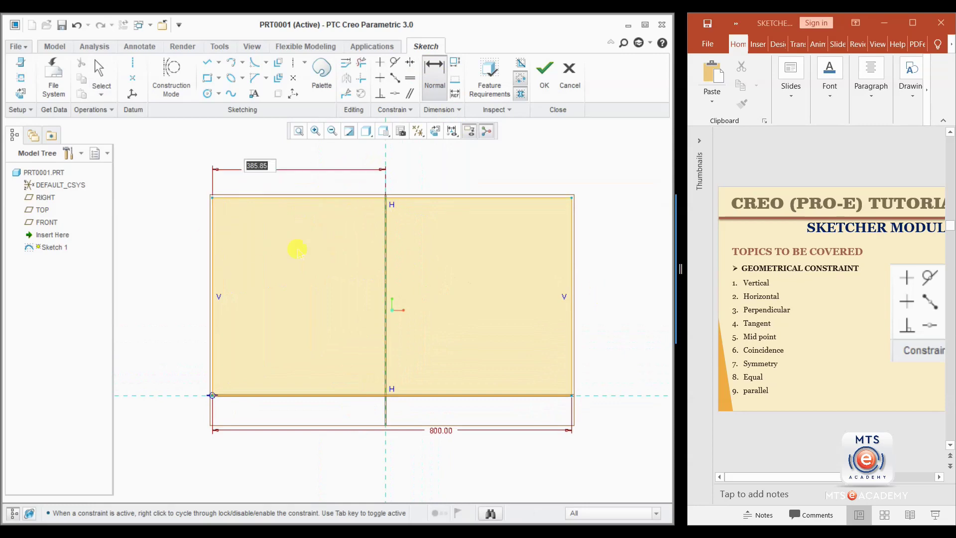
pyautogui.write('400')
pyautogui.press('Return')
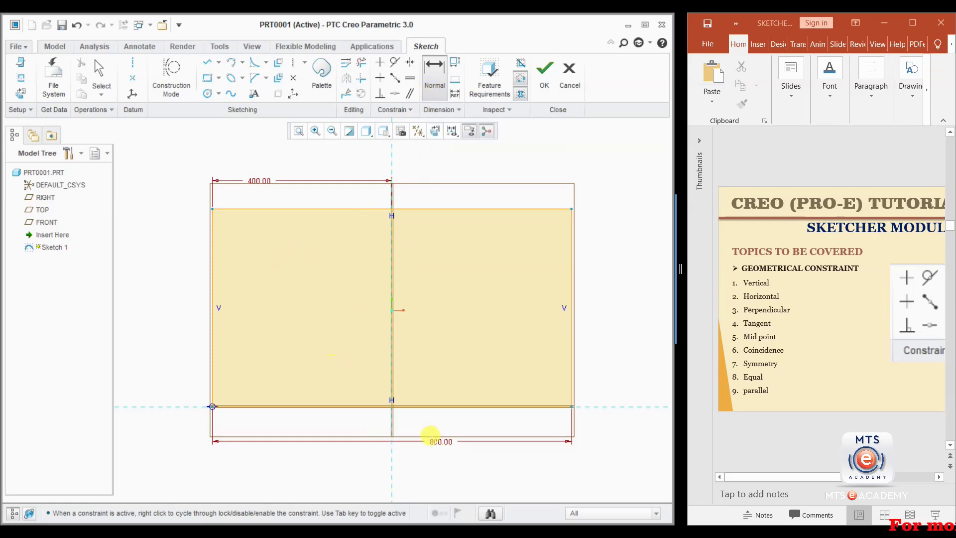
pyautogui.click(438, 442)
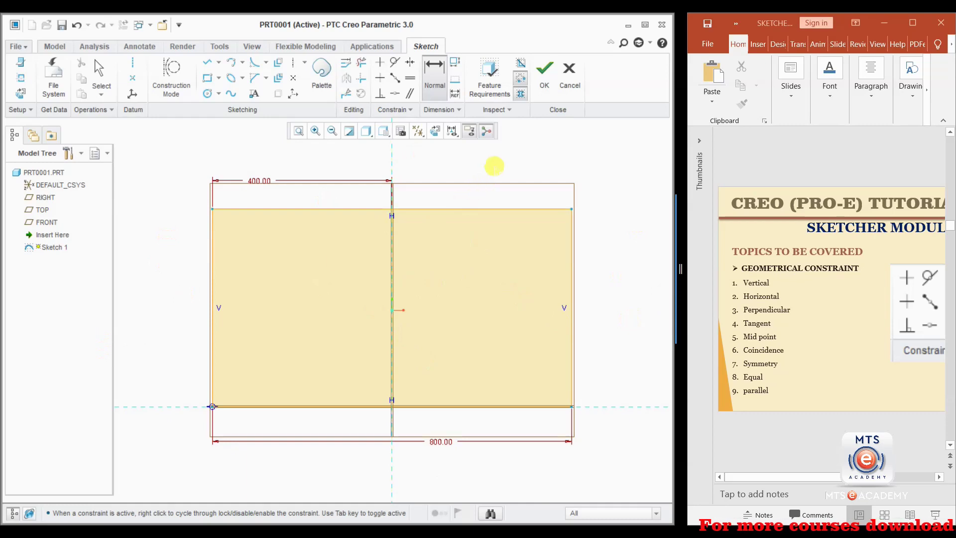
pyautogui.press('Escape')
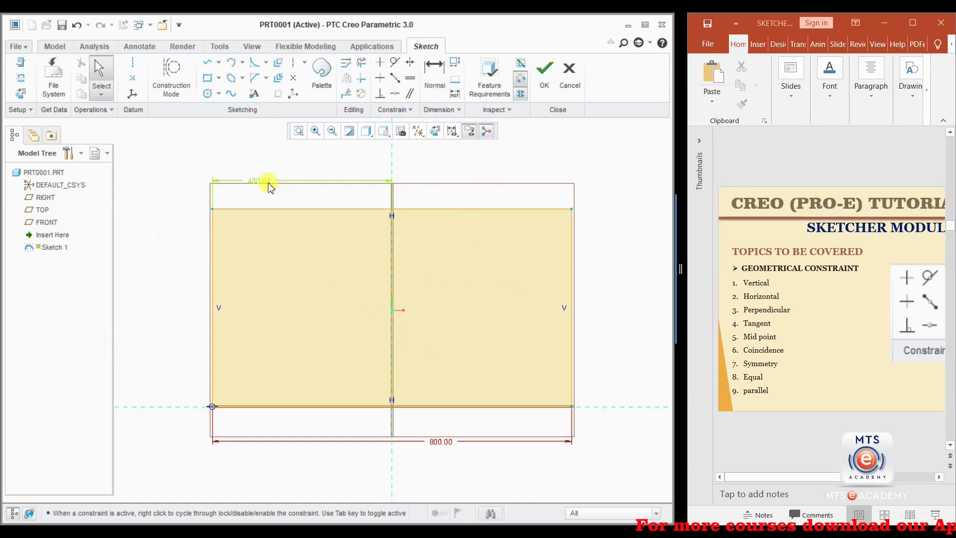
# - Delete the 400 dimension and shift the rectangle off-centre from the vertical reference, moving its left edge inward
pyautogui.click(266, 182)
pyautogui.press('Delete')
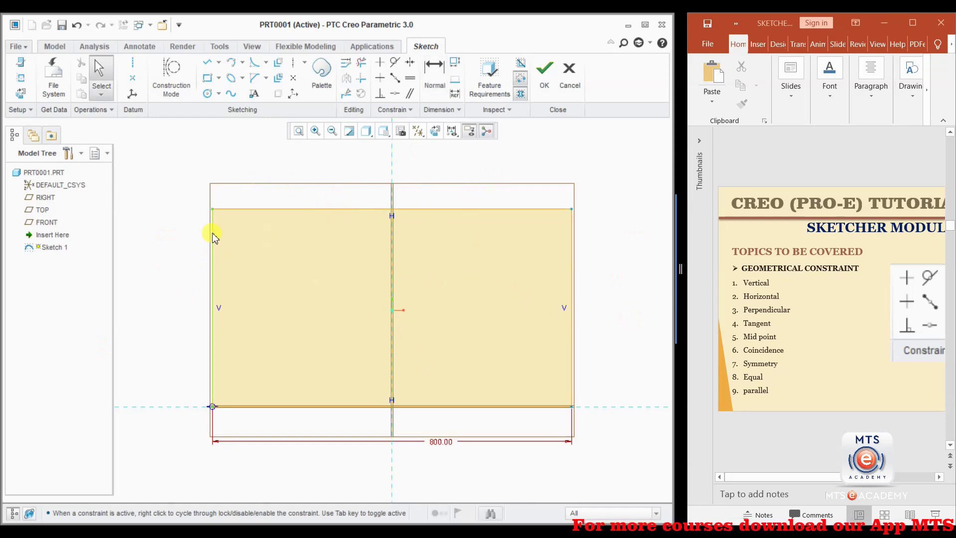
pyautogui.moveTo(213, 235); pyautogui.dragTo(239, 242)
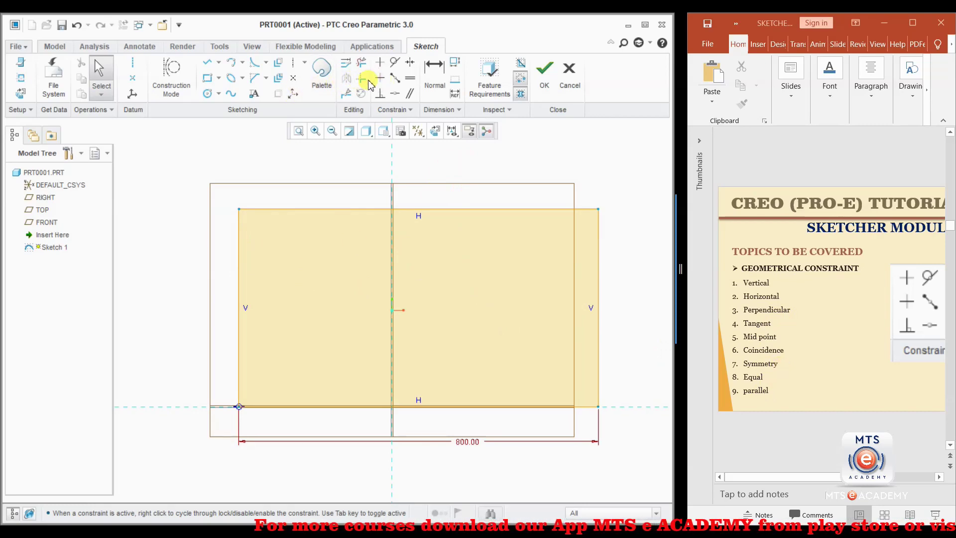
# - Draw a vertical centerline along the vertical reference, starting at the intersection of the two references
pyautogui.click(292, 62)
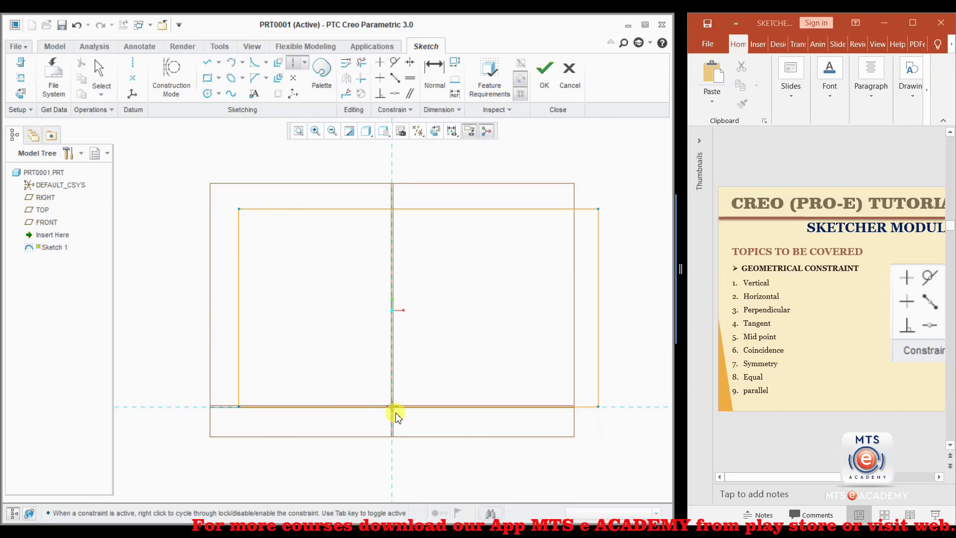
pyautogui.click(394, 411)
pyautogui.click(398, 250)
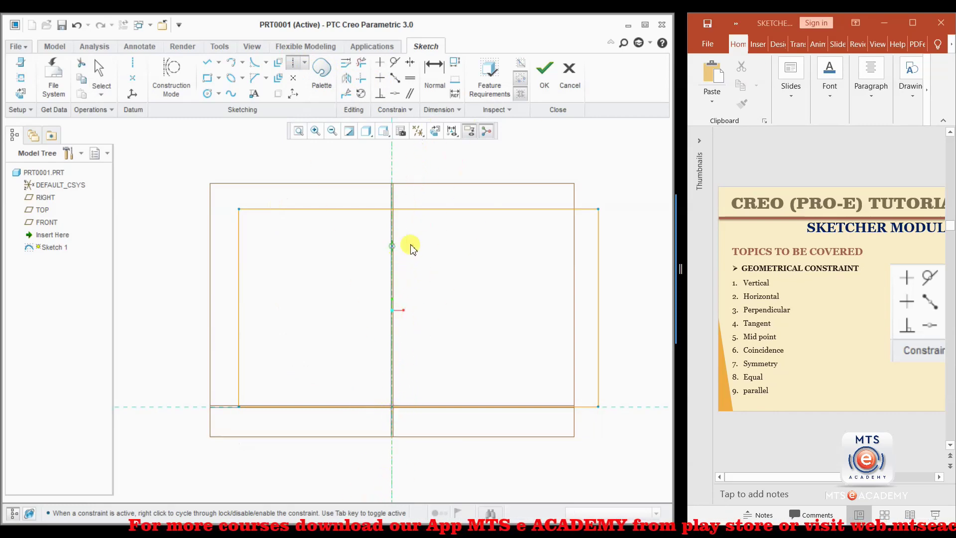
pyautogui.middleClick(478, 222)
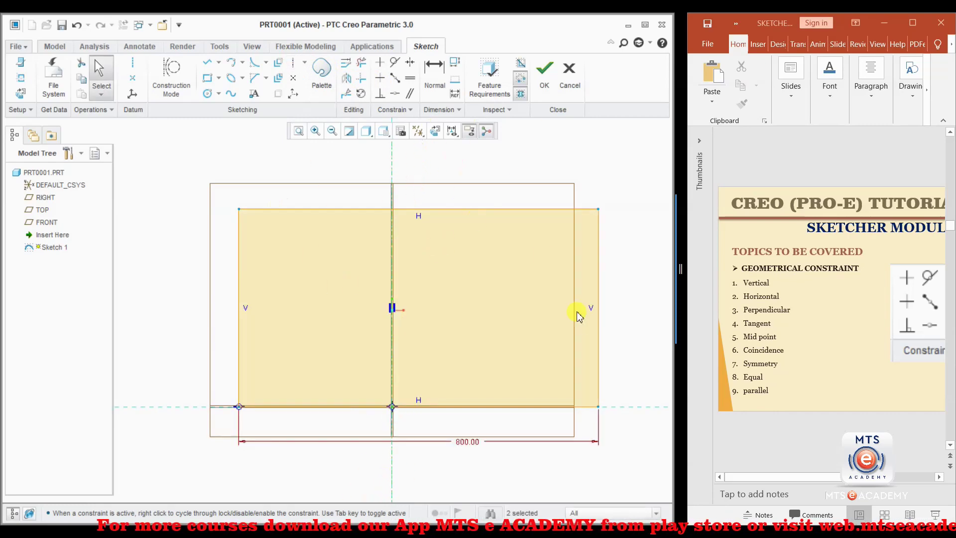
pyautogui.click(599, 184)
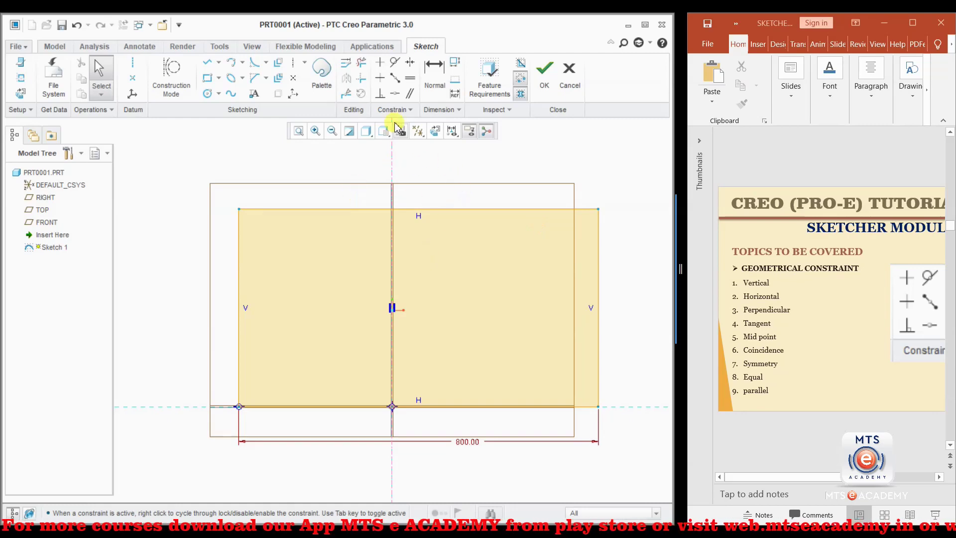
# - Make the rectangle's two upper corners symmetric about the vertical centerline, and undo that constraint
pyautogui.click(411, 65)
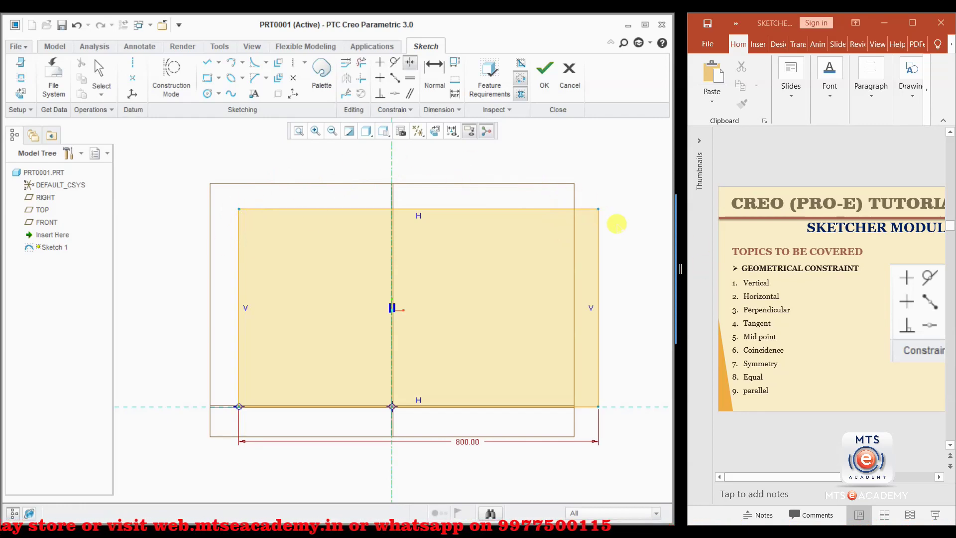
pyautogui.click(238, 208)
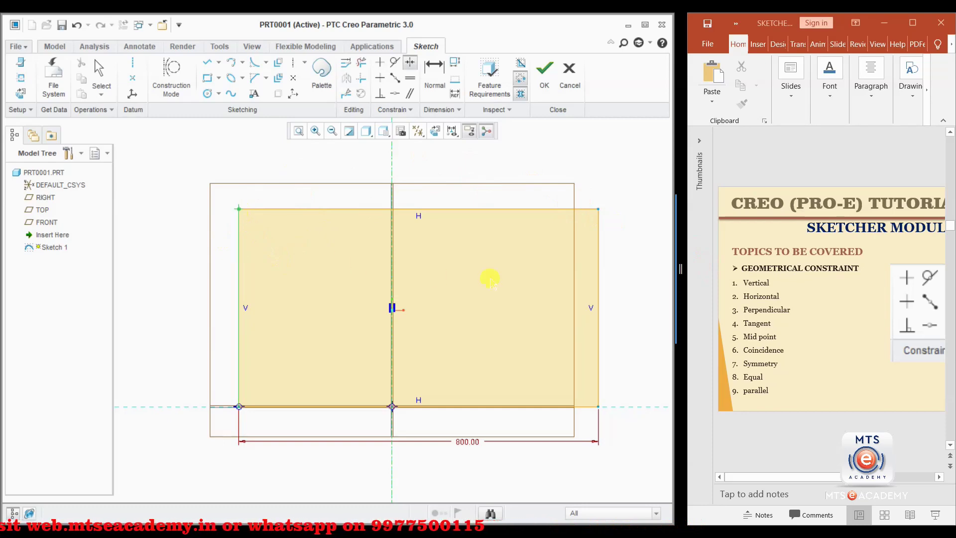
pyautogui.click(598, 209)
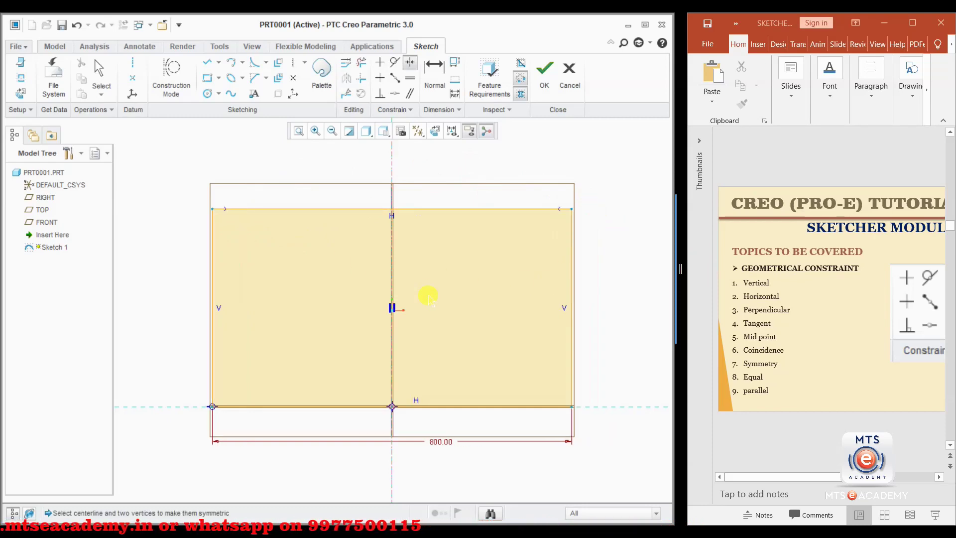
pyautogui.middleClick(514, 174)
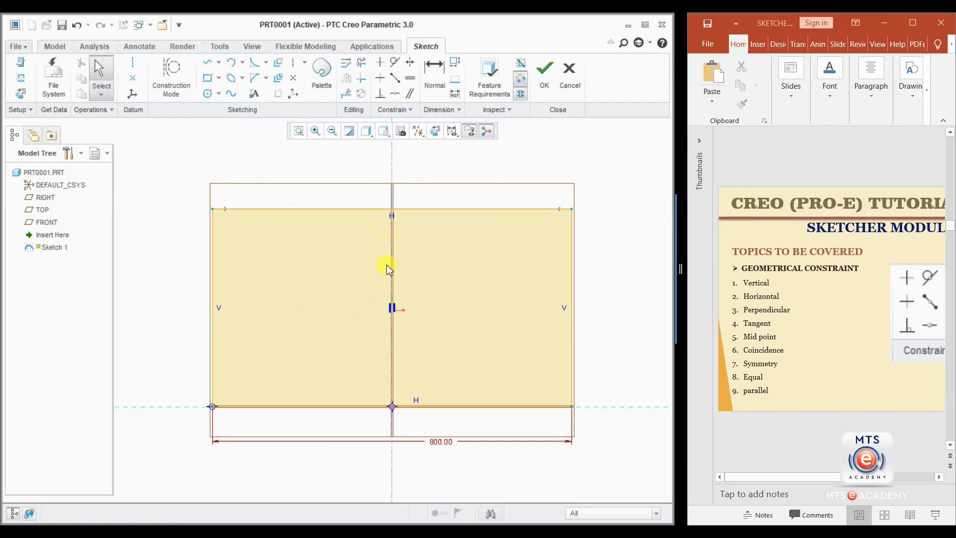
pyautogui.hotkey('ctrl', 'z')
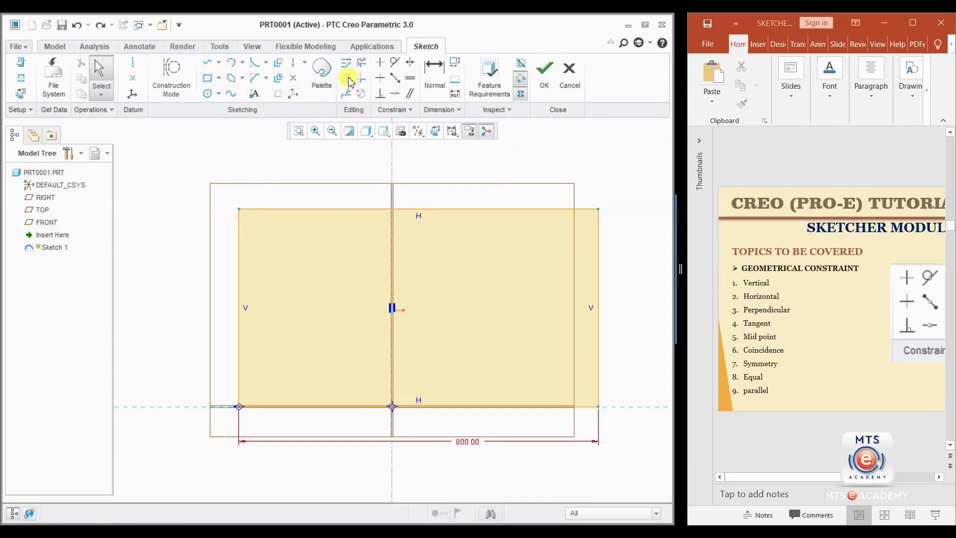
# - Apply a symmetric constraint to the rectangle's two lower corners about the vertical centerline
pyautogui.click(410, 62)
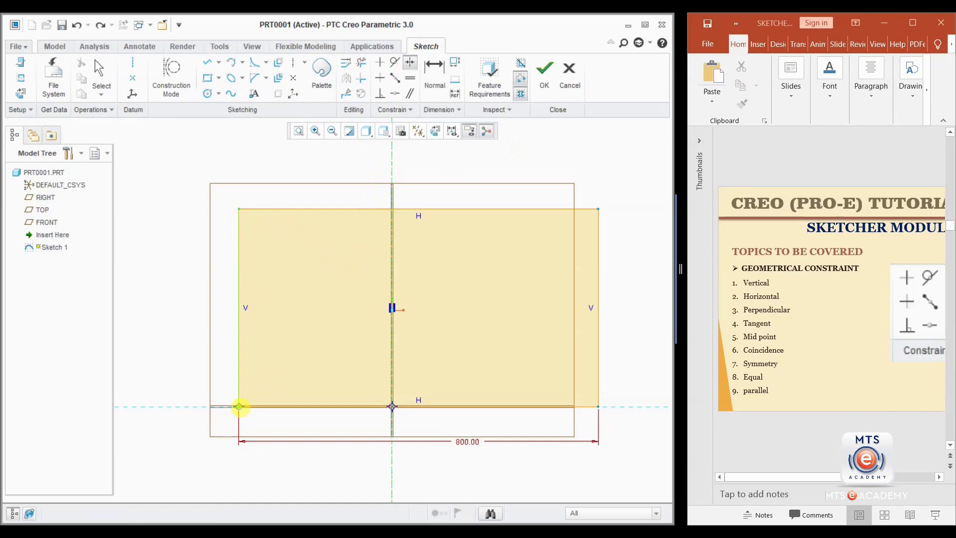
pyautogui.click(239, 407)
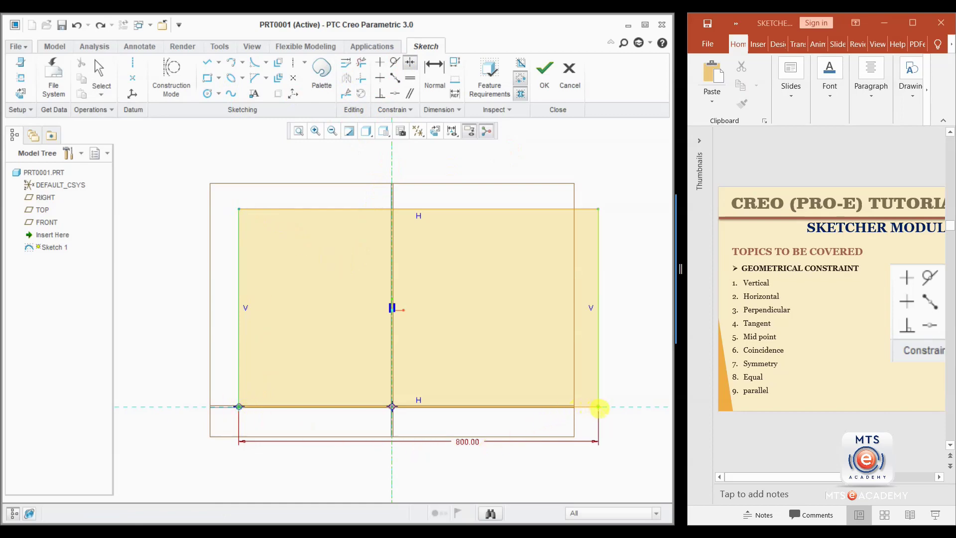
pyautogui.click(597, 407)
pyautogui.middleClick(575, 328)
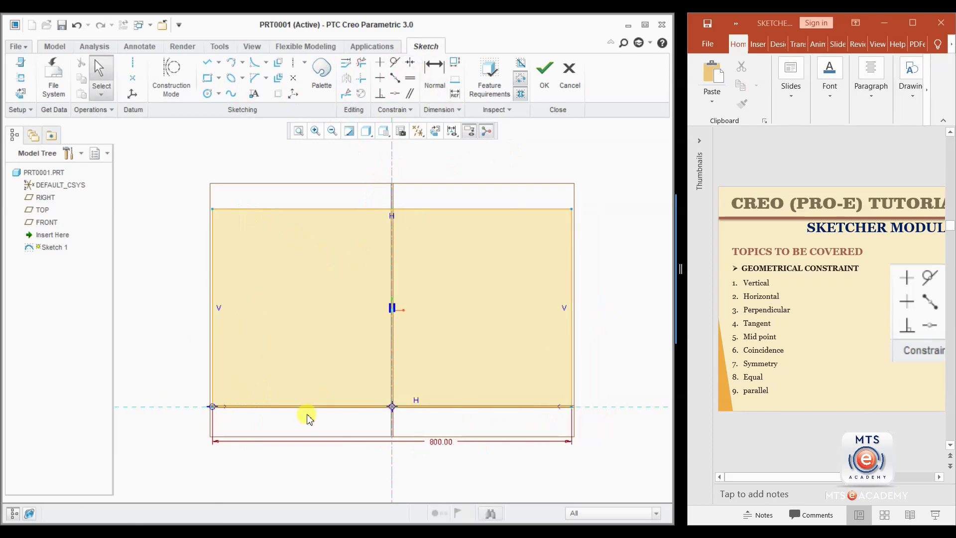
pyautogui.click(214, 222)
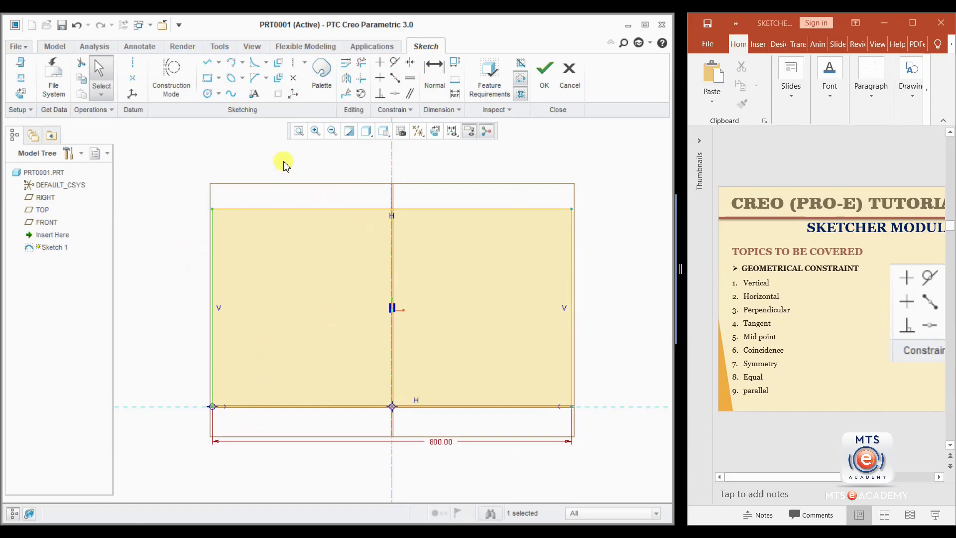
# - Add a dimension between the rectangle's left edge and the vertical centerline, and review the conflicting dimensions and constraints
pyautogui.press('d')
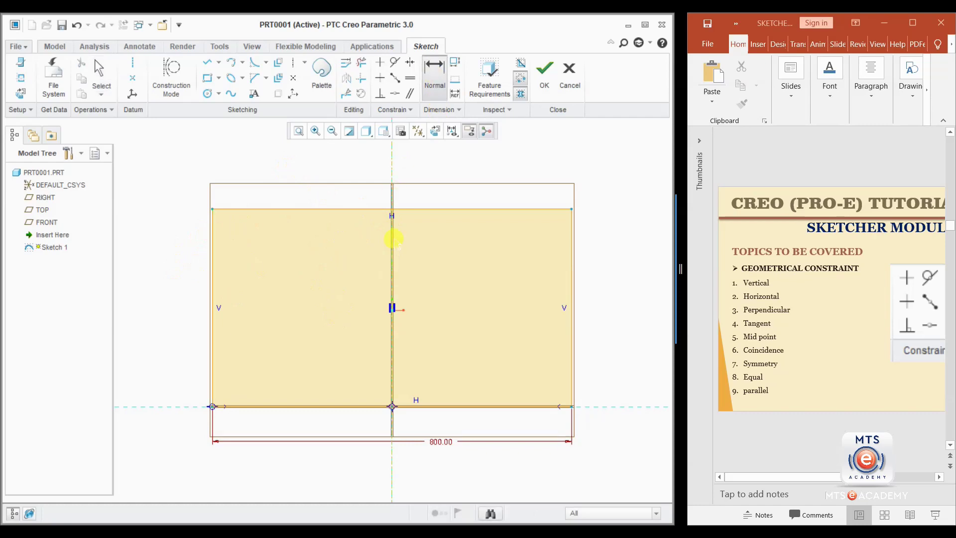
pyautogui.click(213, 252)
pyautogui.middleClick(277, 166)
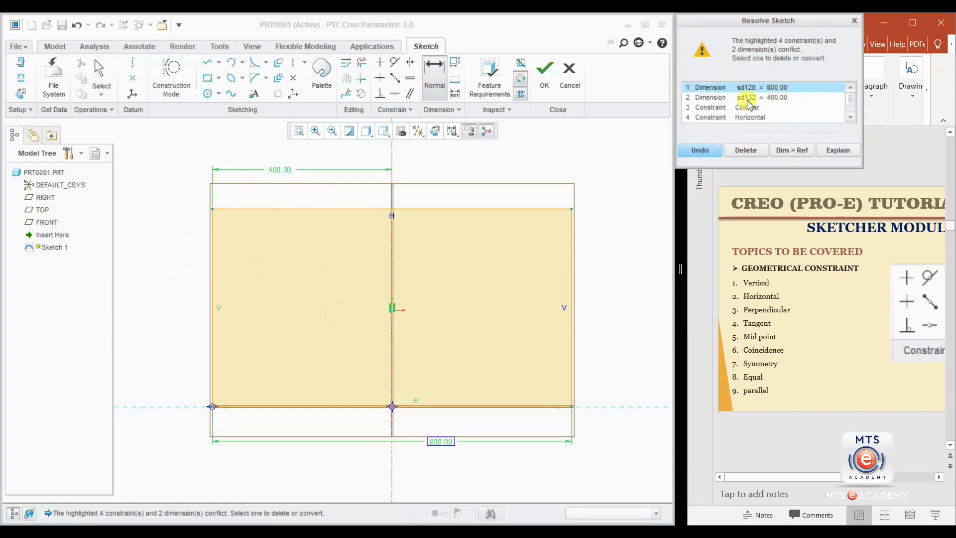
pyautogui.click(777, 98)
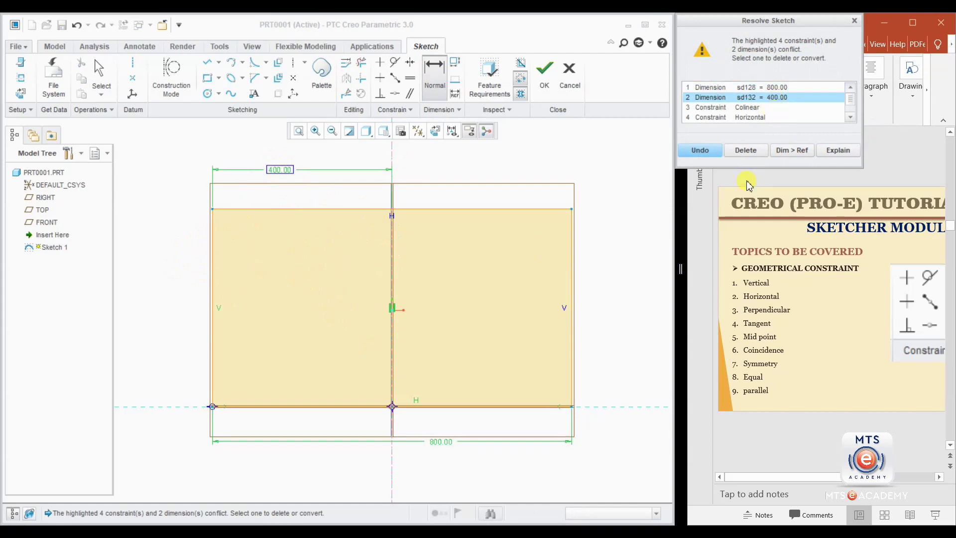
pyautogui.scroll(-1, 805, 120)
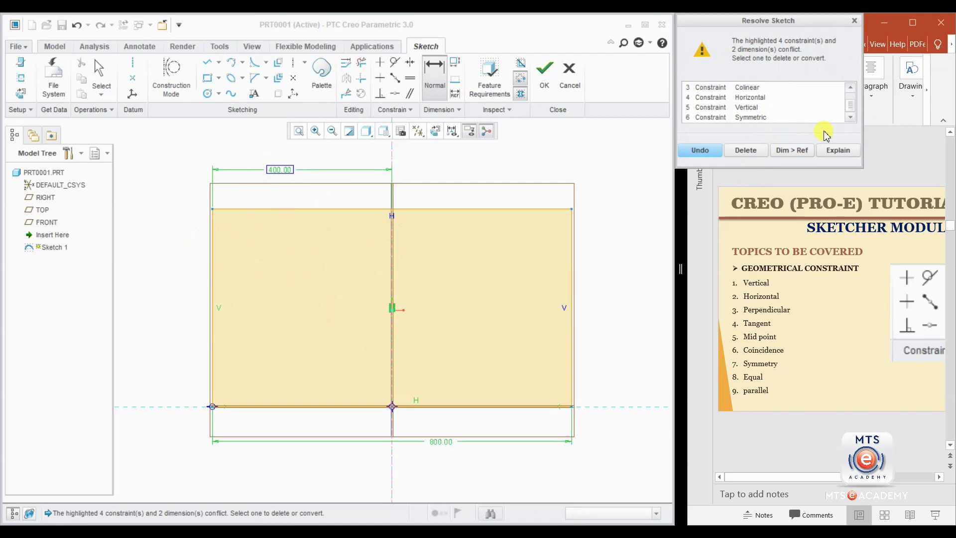
pyautogui.scroll(1, 804, 120)
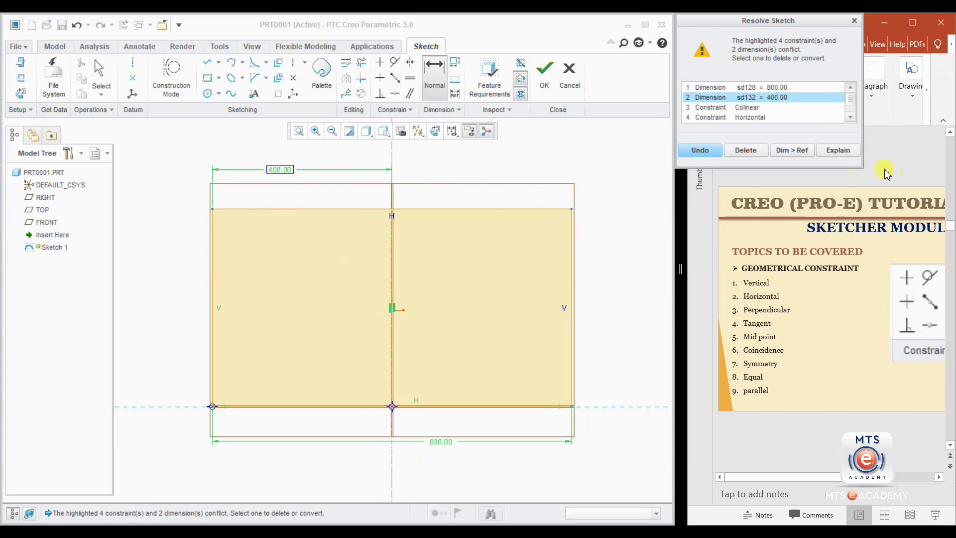
# - Resolve the sketch conflict by deleting the Symmetric constraint from the conflicting items
pyautogui.click(851, 117)
pyautogui.click(850, 117)
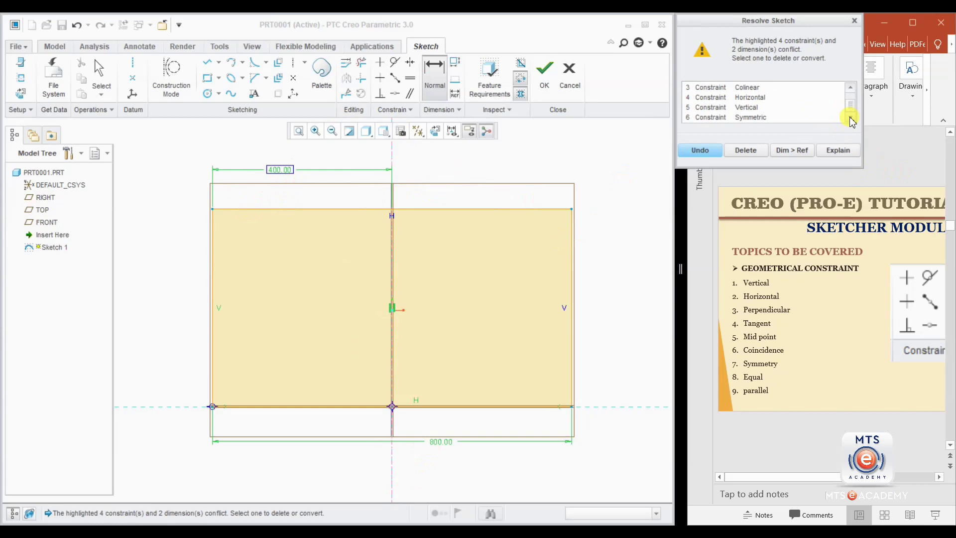
pyautogui.click(752, 117)
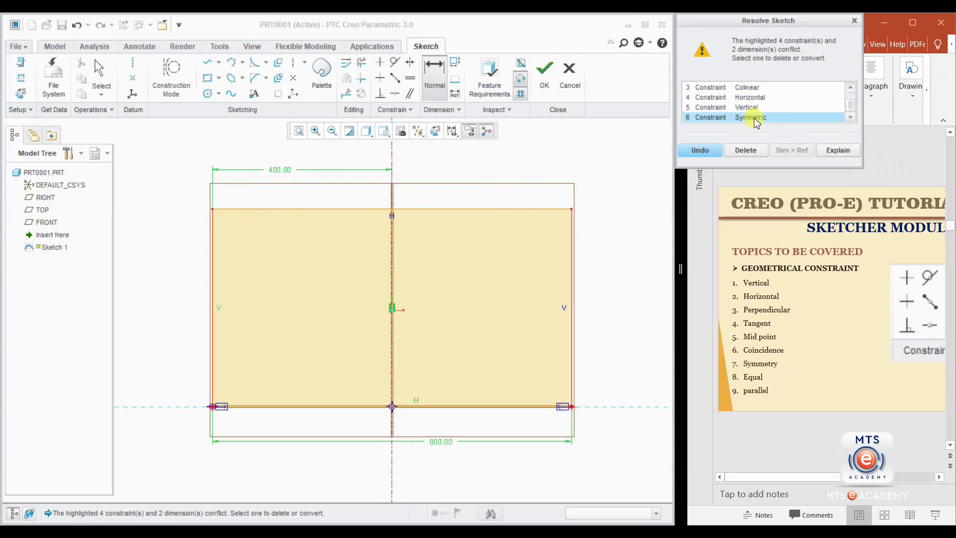
pyautogui.click(851, 89)
pyautogui.click(851, 88)
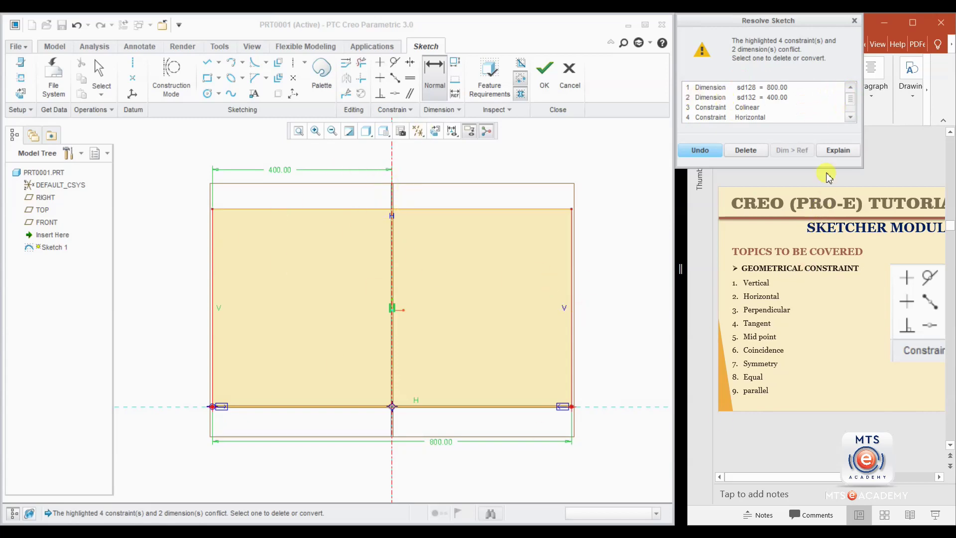
pyautogui.click(851, 117)
pyautogui.click(851, 118)
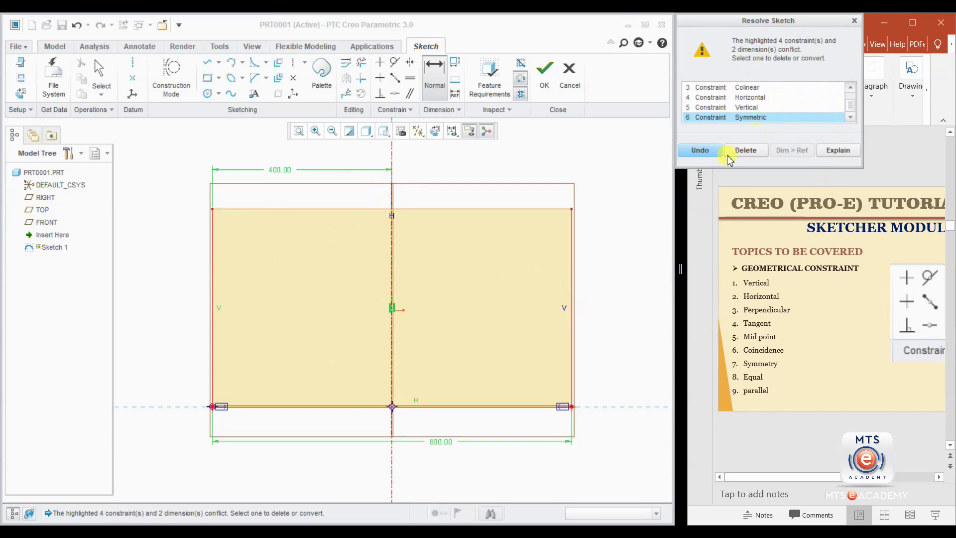
pyautogui.click(746, 150)
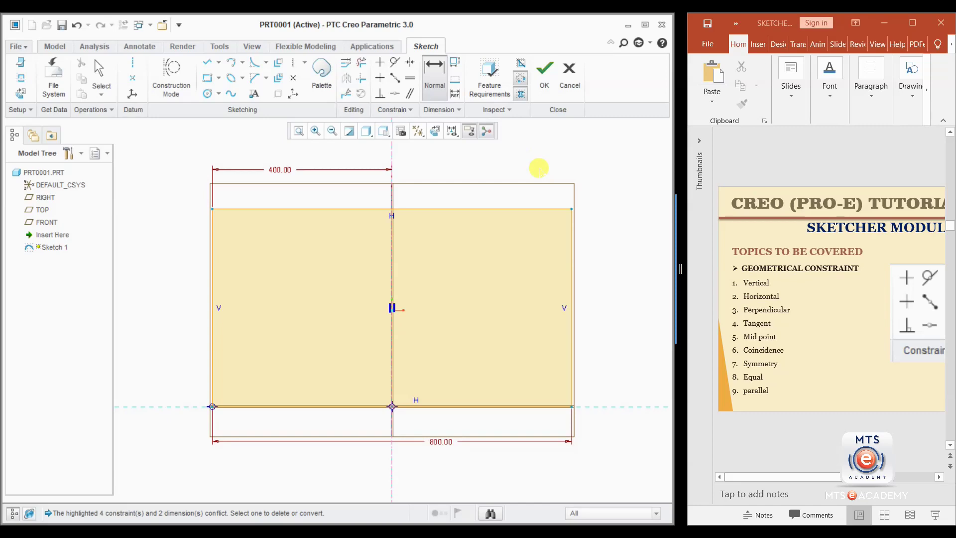
# - Set the dimension between the rectangle's left edge and the vertical centerline to 500
pyautogui.doubleClick(279, 169)
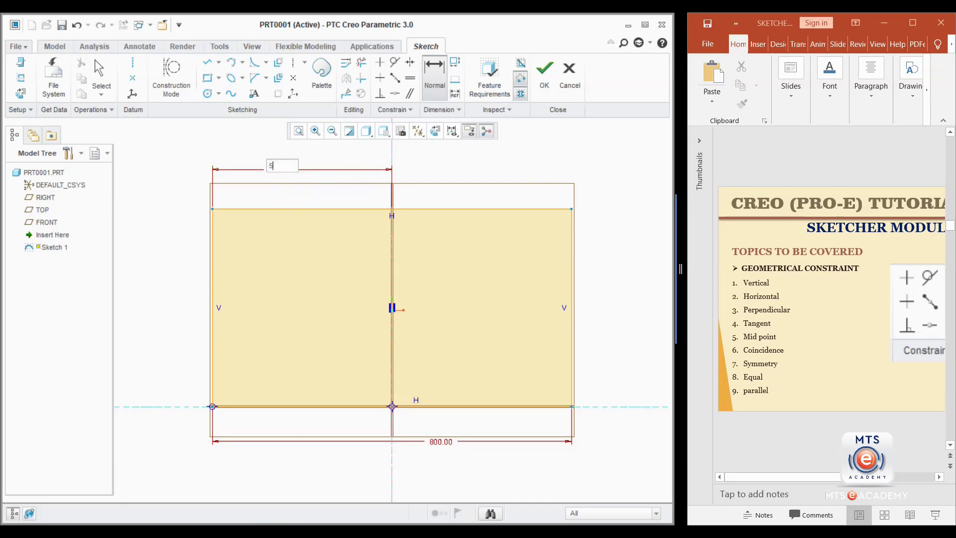
pyautogui.write('500')
pyautogui.press('Return')
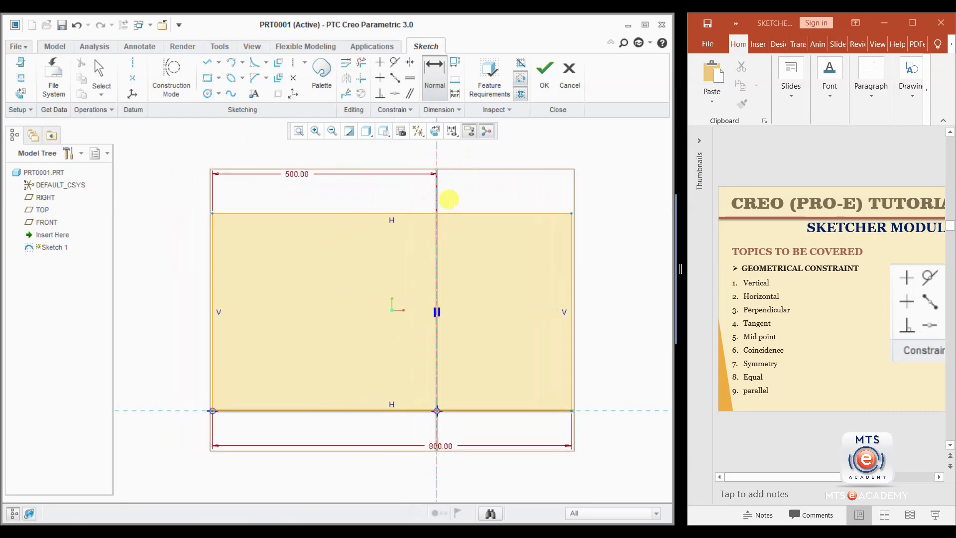
pyautogui.press('Escape')
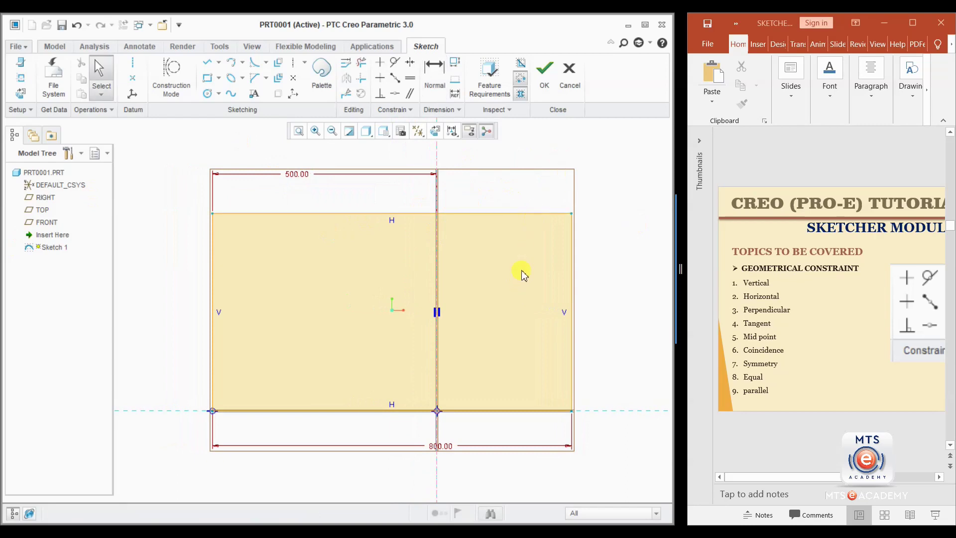
# - Draw a vertical line beside the rectangle and a horizontal line of equal length from its lower end
pyautogui.moveTo(522, 270)
pyautogui.keyDown('ctrl'); pyautogui.mouseDown(button='middle')
pyautogui.moveTo(521, 303)
pyautogui.moveTo(522, 257)
pyautogui.mouseUp(button='middle'); pyautogui.keyUp('ctrl')
pyautogui.moveTo(593, 302)
pyautogui.keyDown('shift'); pyautogui.mouseDown(button='middle')
pyautogui.moveTo(526, 281)
pyautogui.moveTo(499, 284)
pyautogui.moveTo(503, 342)
pyautogui.moveTo(504, 205)
pyautogui.moveTo(517, 195)
pyautogui.mouseUp(button='middle'); pyautogui.keyUp('shift')
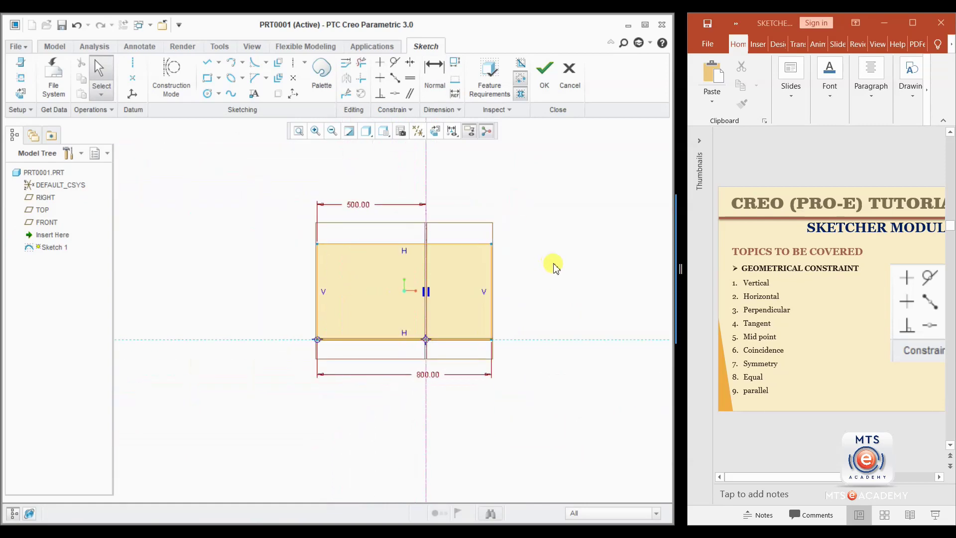
pyautogui.keyDown('shift'); pyautogui.moveTo(553, 264); pyautogui.dragTo(391, 248, button='middle'); pyautogui.keyUp('shift')
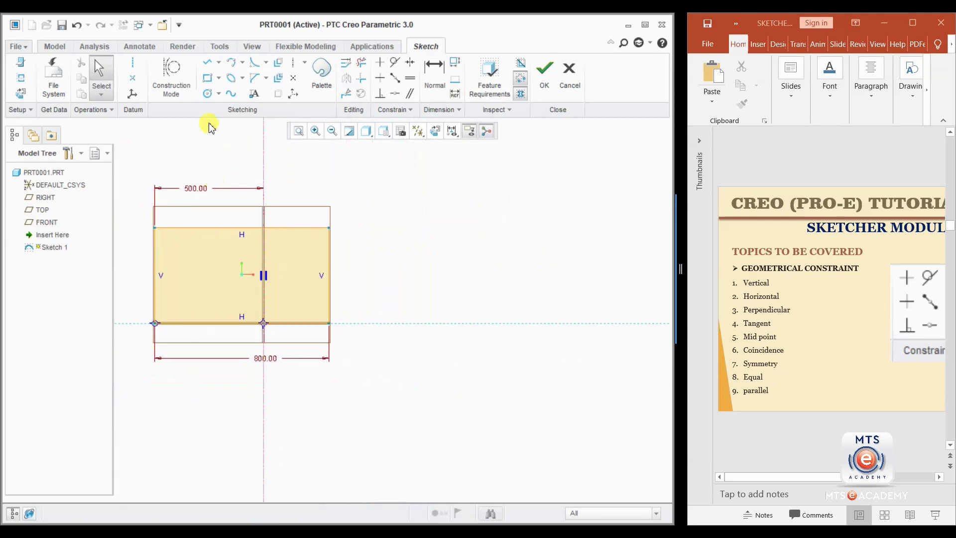
pyautogui.click(206, 78)
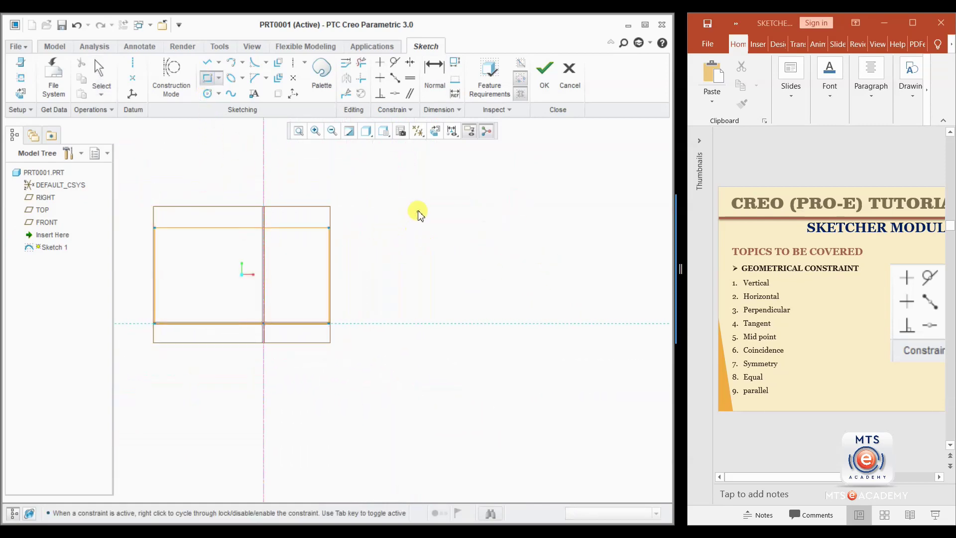
pyautogui.click(207, 62)
pyautogui.click(428, 204)
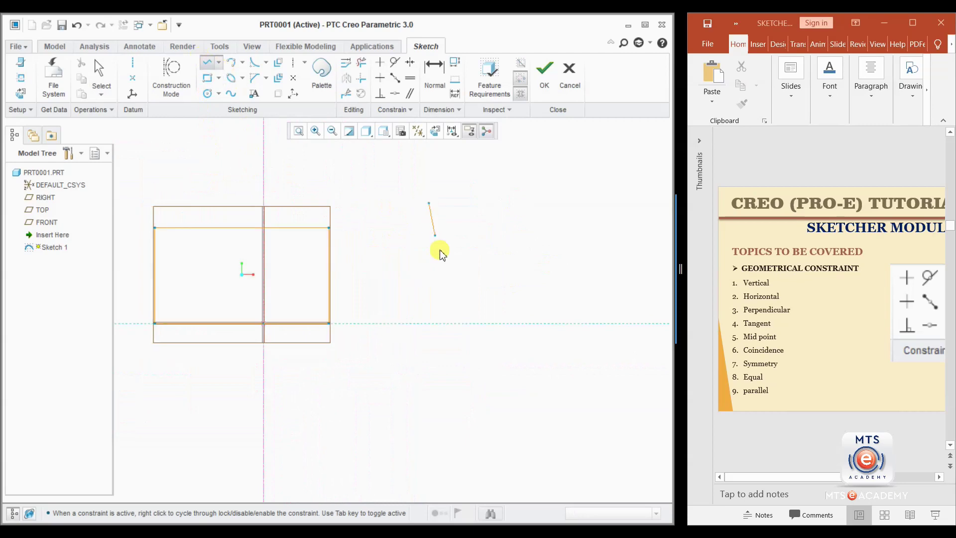
pyautogui.click(428, 268)
pyautogui.middleClick(474, 245)
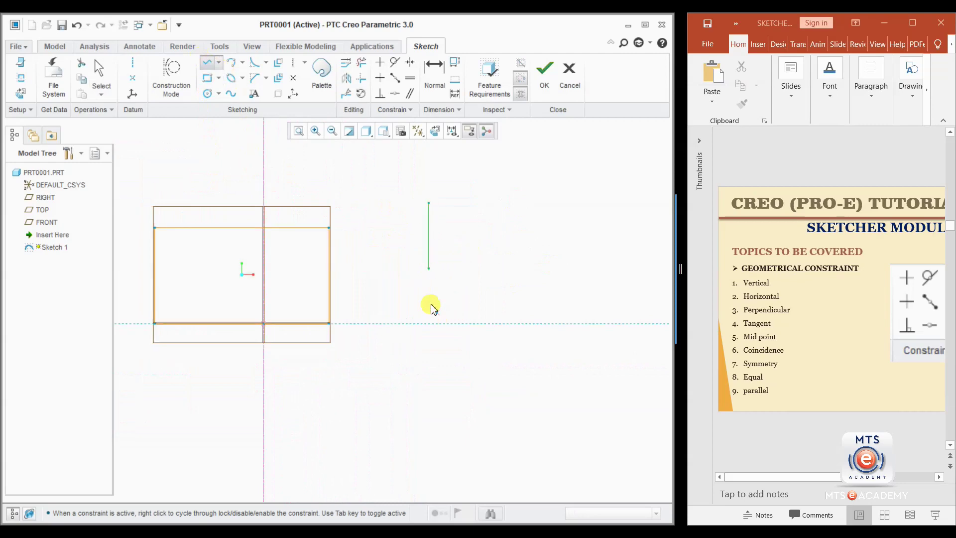
pyautogui.click(429, 269)
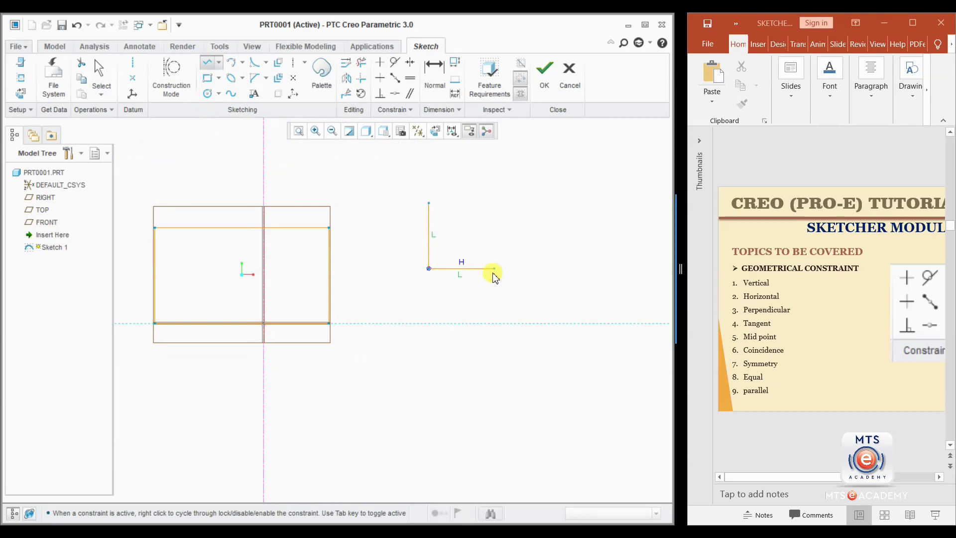
pyautogui.click(493, 274)
pyautogui.middleClick(500, 278)
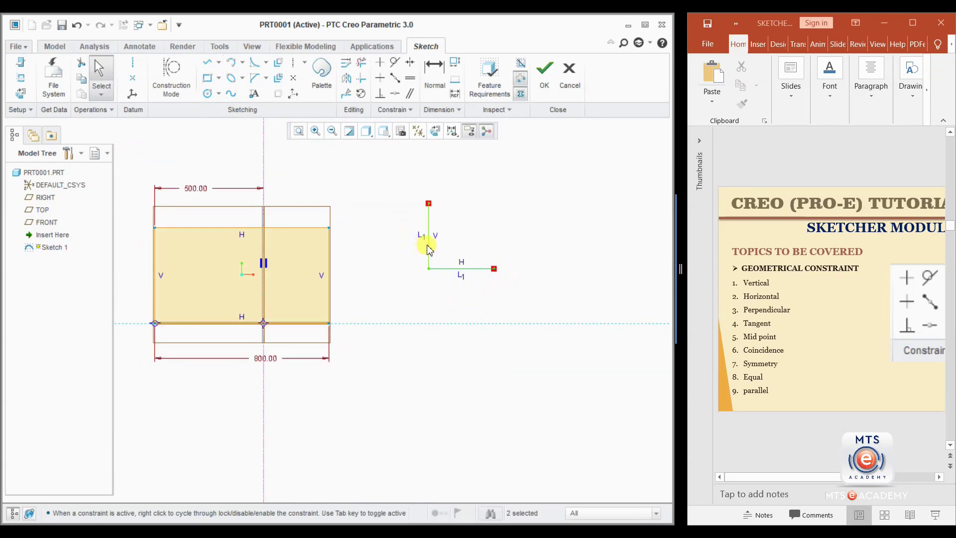
pyautogui.click(469, 313)
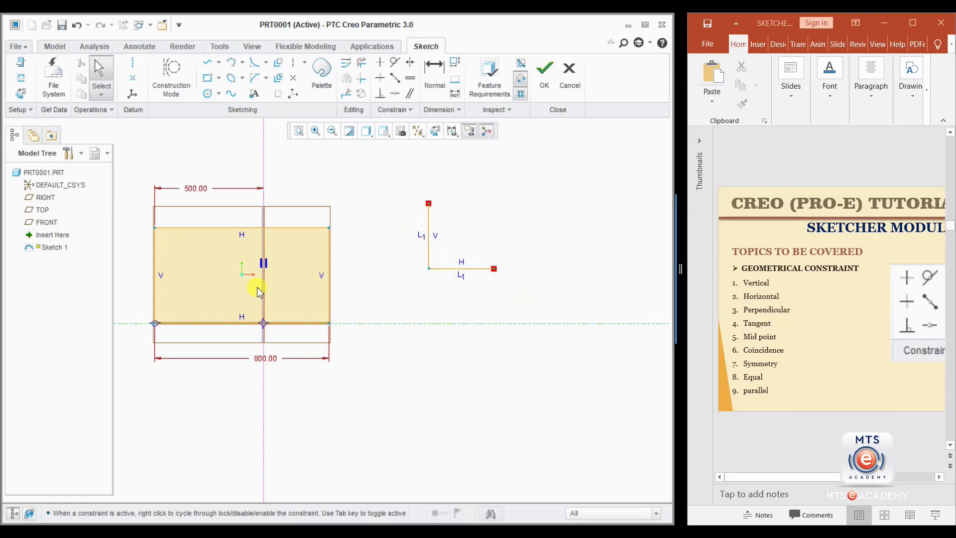
# - Continue the chain from the horizontal line's free end with segments down, right, down, left and up, the first two equal in length
pyautogui.click(209, 63)
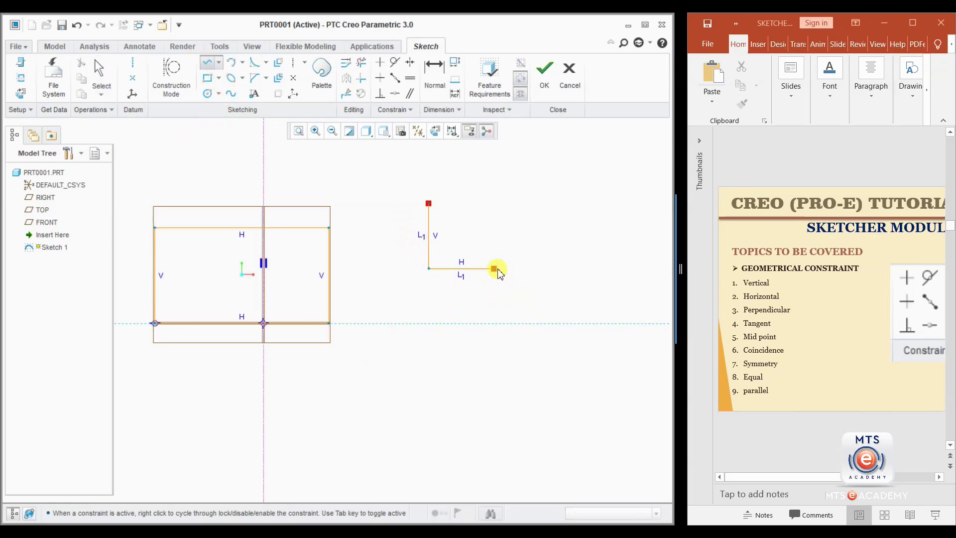
pyautogui.click(494, 269)
pyautogui.click(494, 357)
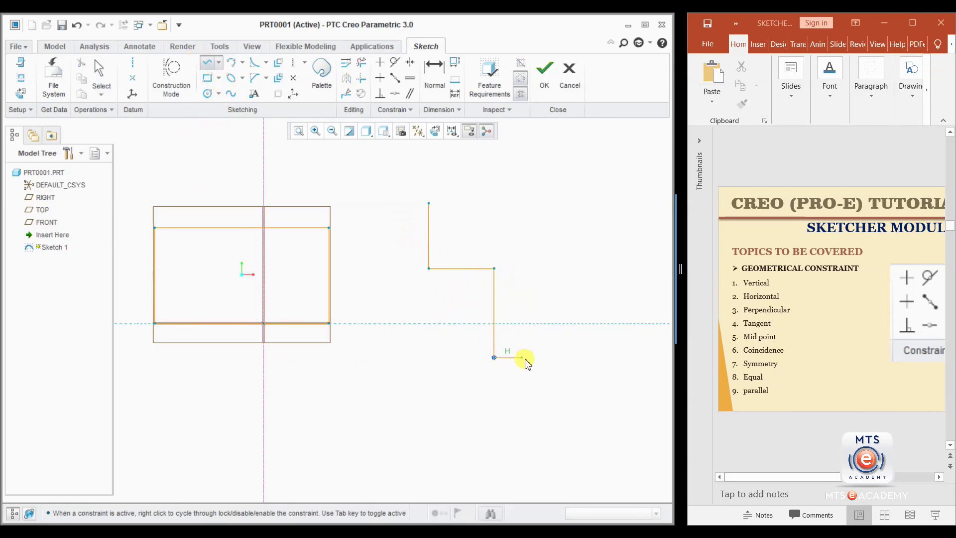
pyautogui.click(583, 357)
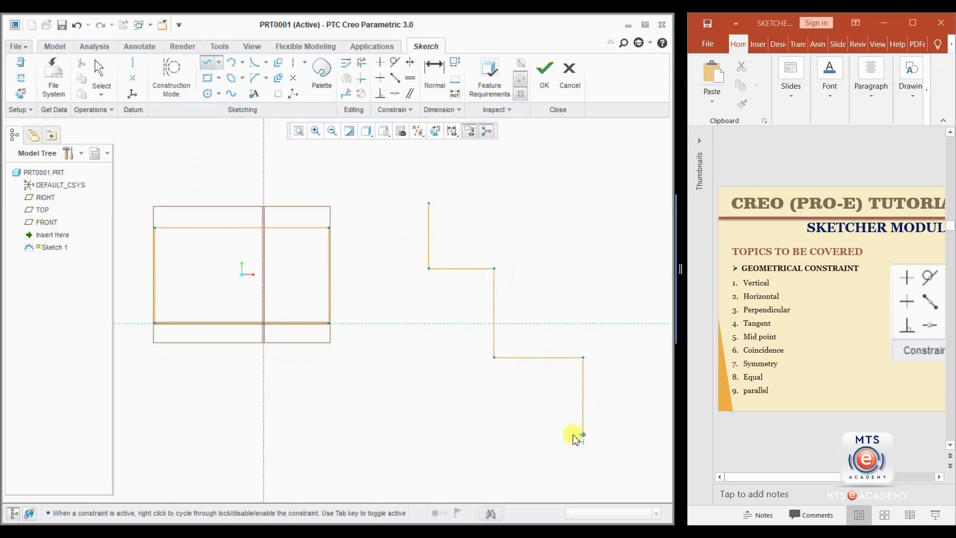
pyautogui.click(583, 435)
pyautogui.click(466, 434)
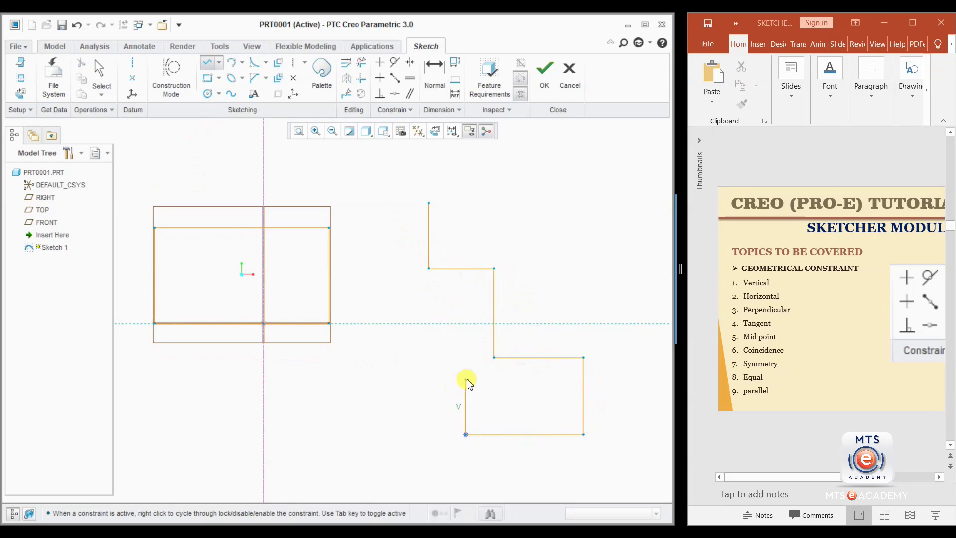
pyautogui.click(466, 380)
pyautogui.middleClick(437, 378)
pyautogui.middleClick(436, 377)
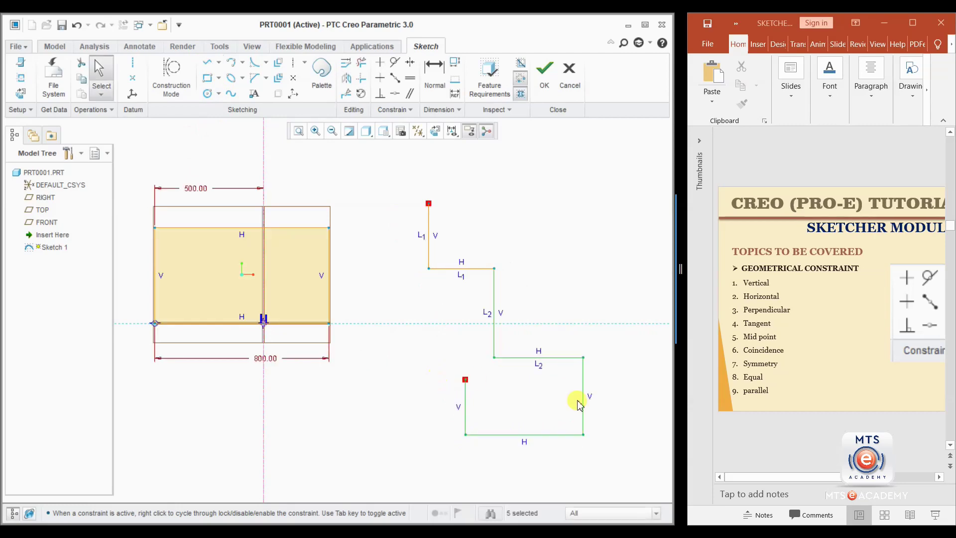
# - Apply the equal constraint to the last three segments of the line chain: both verticals and the horizontal joining them
pyautogui.click(583, 400)
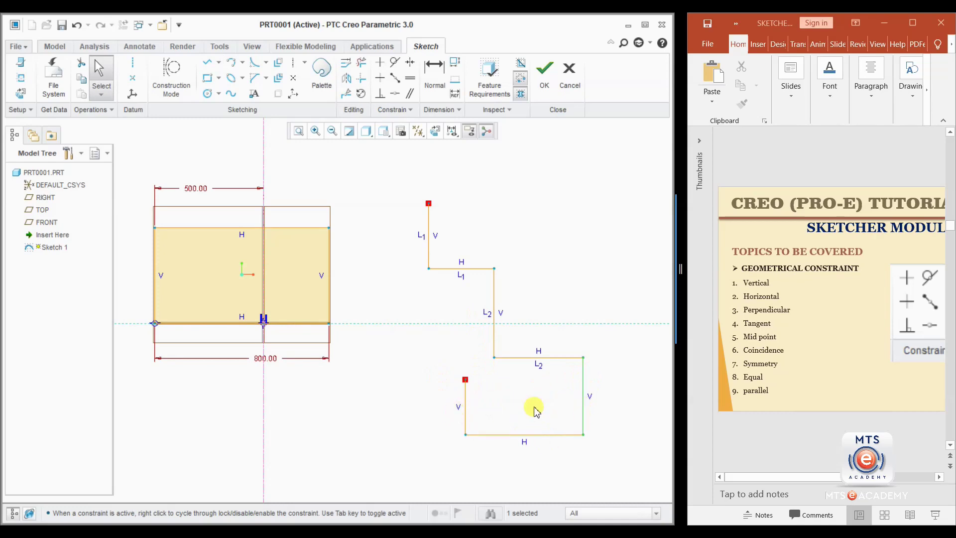
pyautogui.click(551, 403)
pyautogui.click(409, 79)
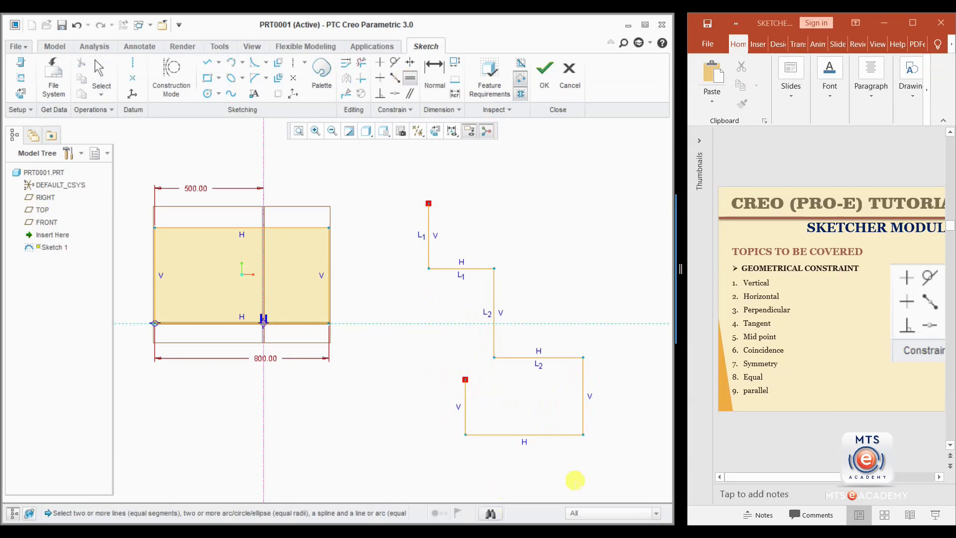
pyautogui.click(582, 414)
pyautogui.click(536, 434)
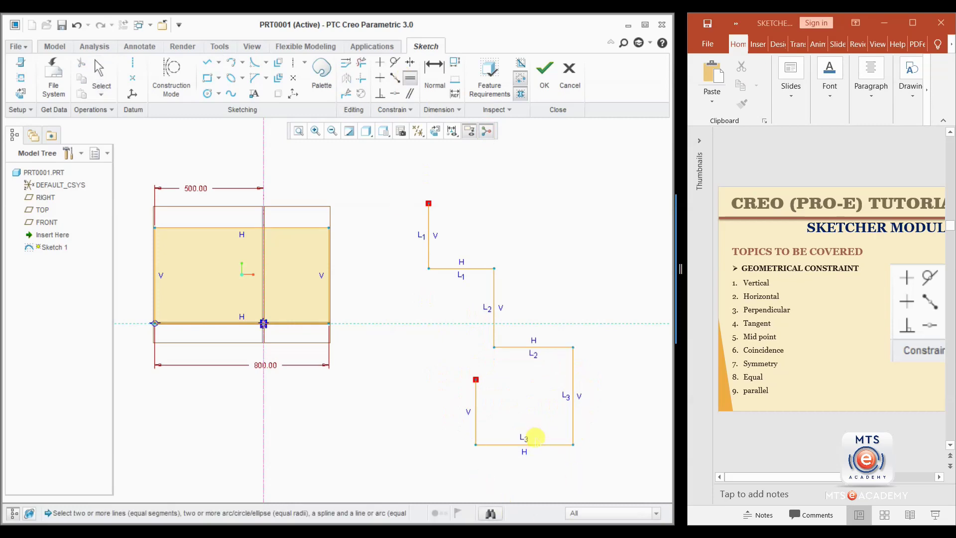
pyautogui.click(474, 396)
pyautogui.click(533, 444)
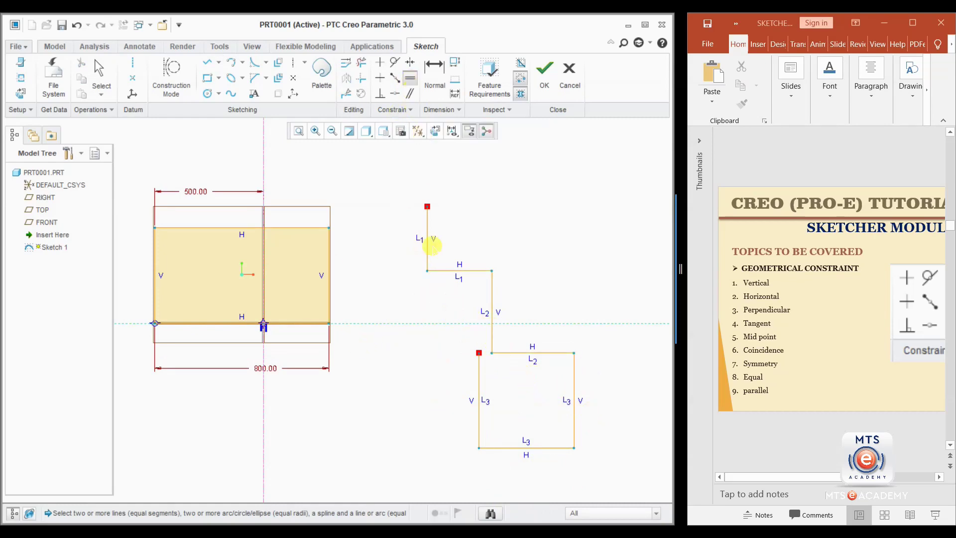
# - Make the chain's uppermost vertical line equal in length to the rectangle's right edge
pyautogui.middleClick(426, 298)
pyautogui.click(426, 220)
pyautogui.click(328, 267)
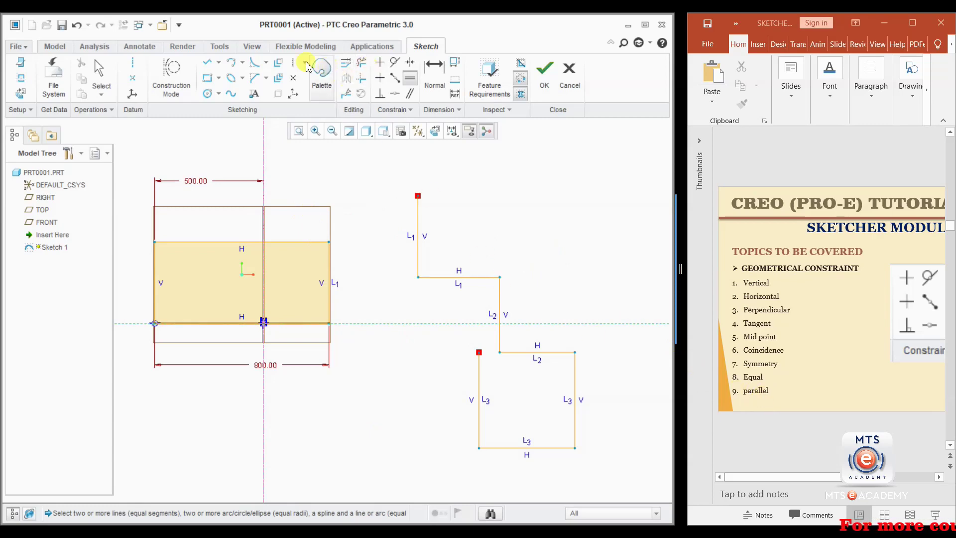
# - Draw two separate inclined lines at different angles, one below the other, above the stepped line chain
pyautogui.click(211, 68)
pyautogui.click(469, 209)
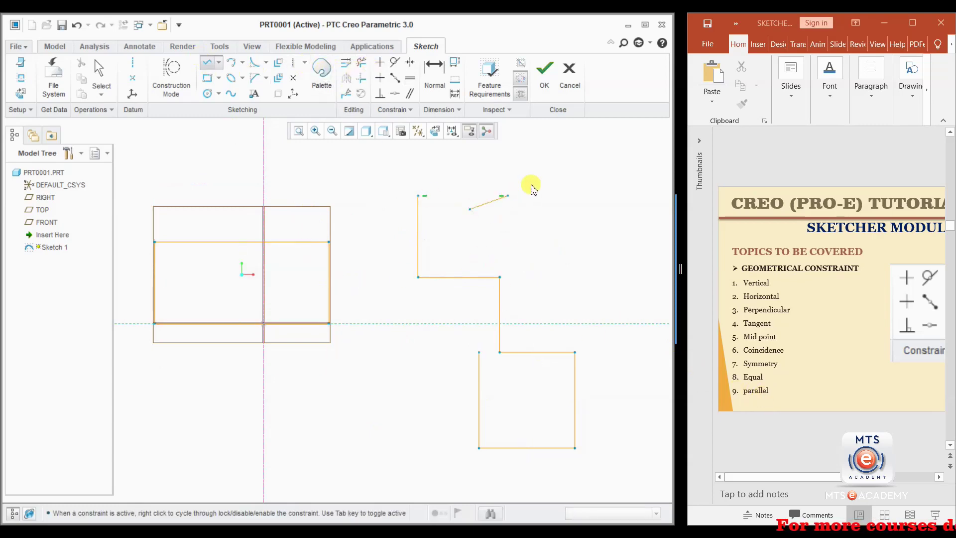
pyautogui.click(576, 160)
pyautogui.middleClick(525, 278)
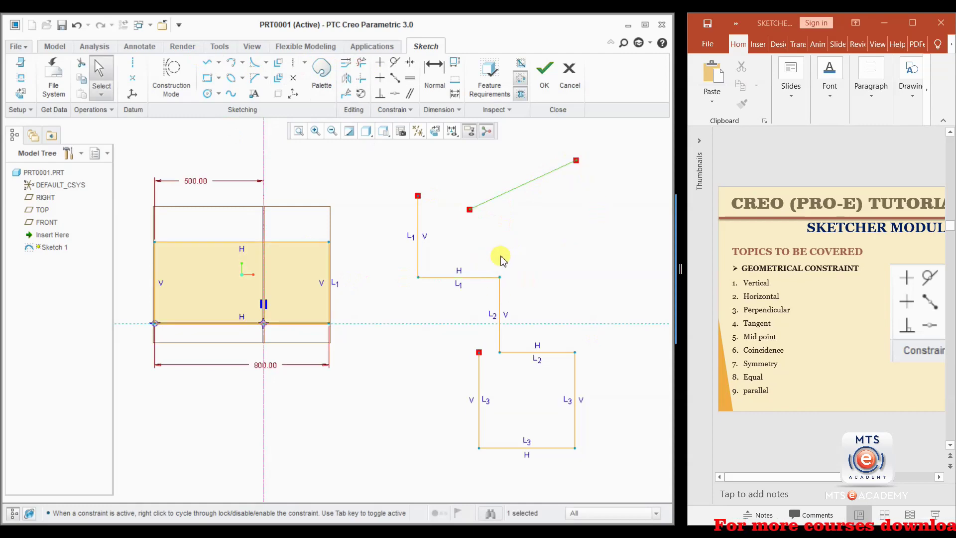
pyautogui.click(207, 62)
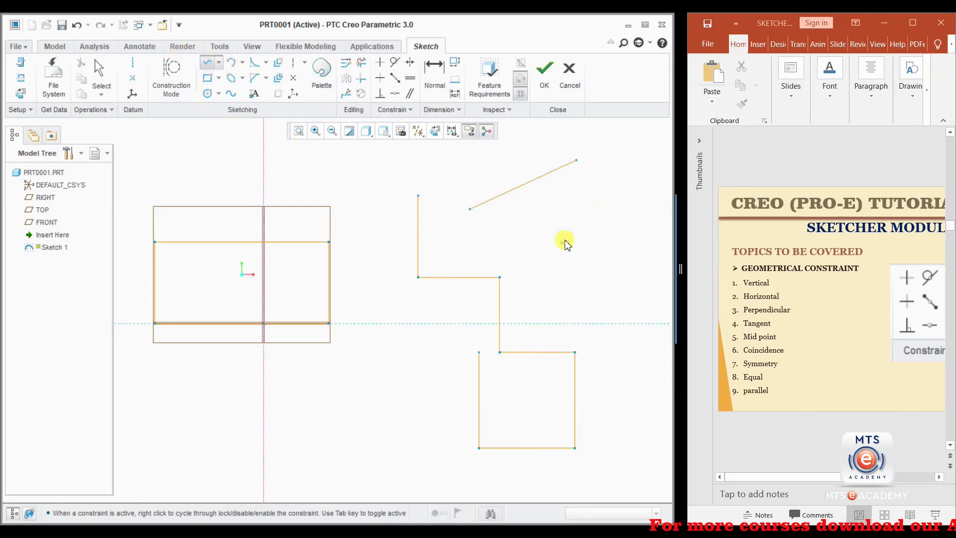
pyautogui.click(496, 259)
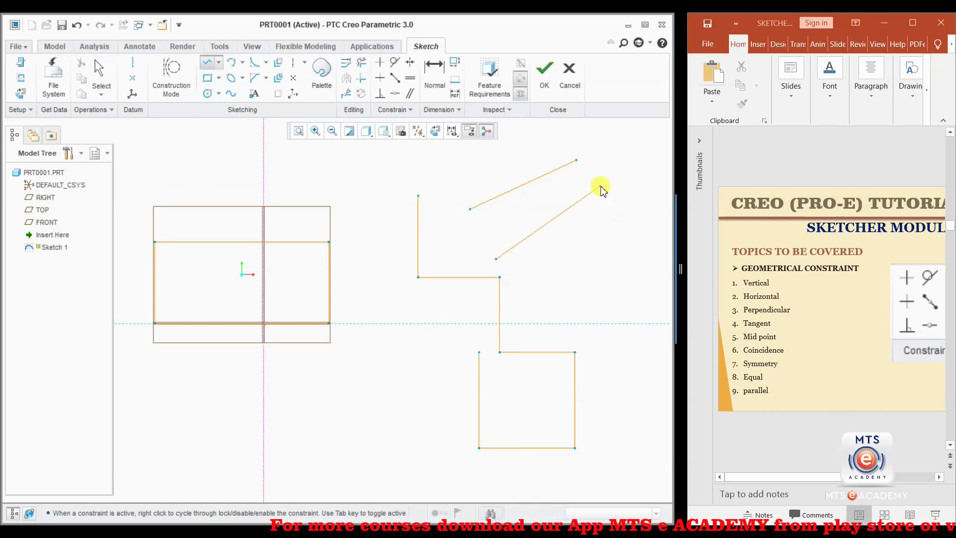
pyautogui.click(614, 220)
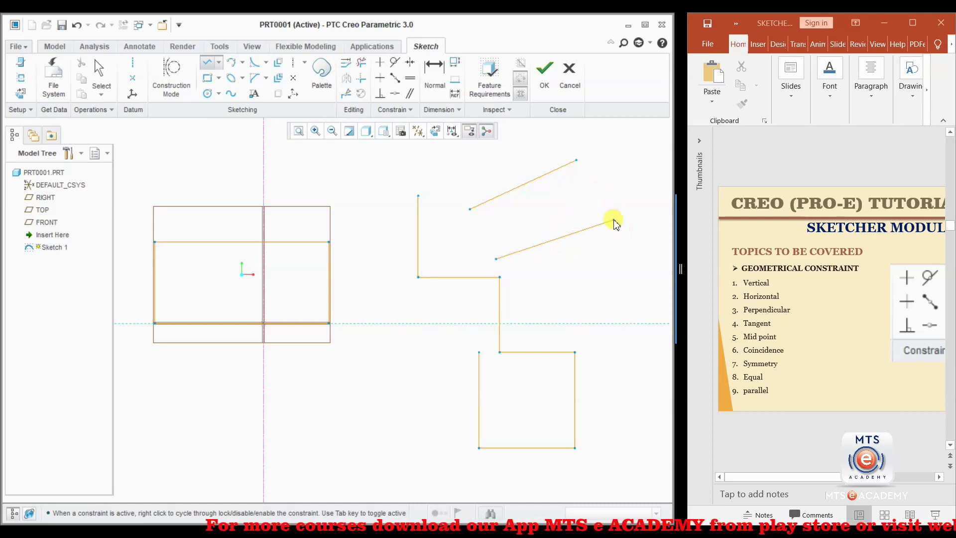
pyautogui.middleClick(613, 201)
pyautogui.click(611, 284)
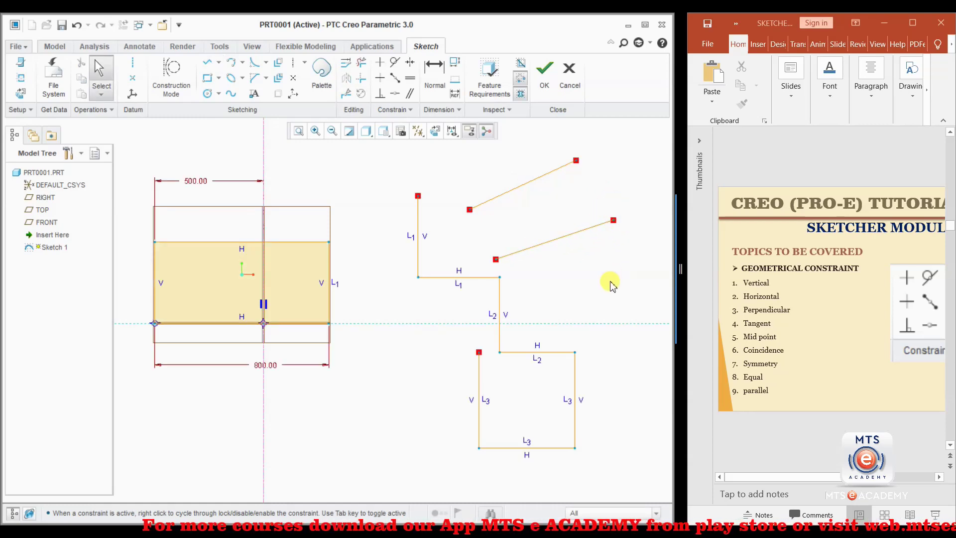
# - Apply the parallel constraint to the two inclined lines
pyautogui.click(410, 94)
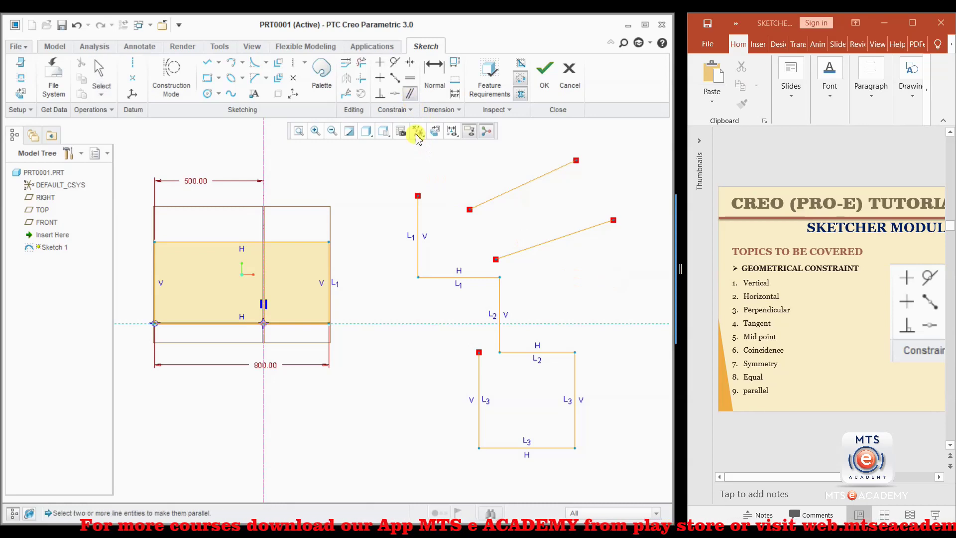
pyautogui.click(508, 192)
pyautogui.click(559, 242)
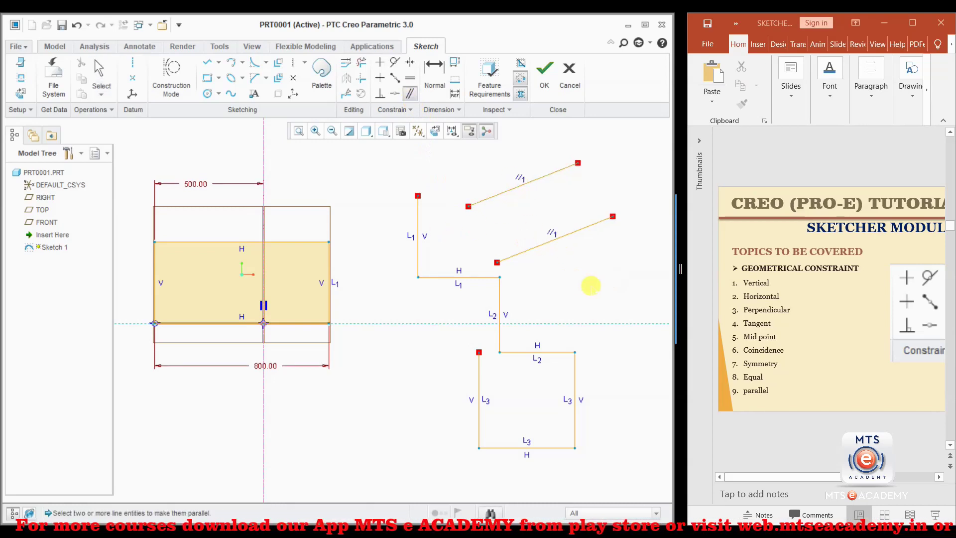